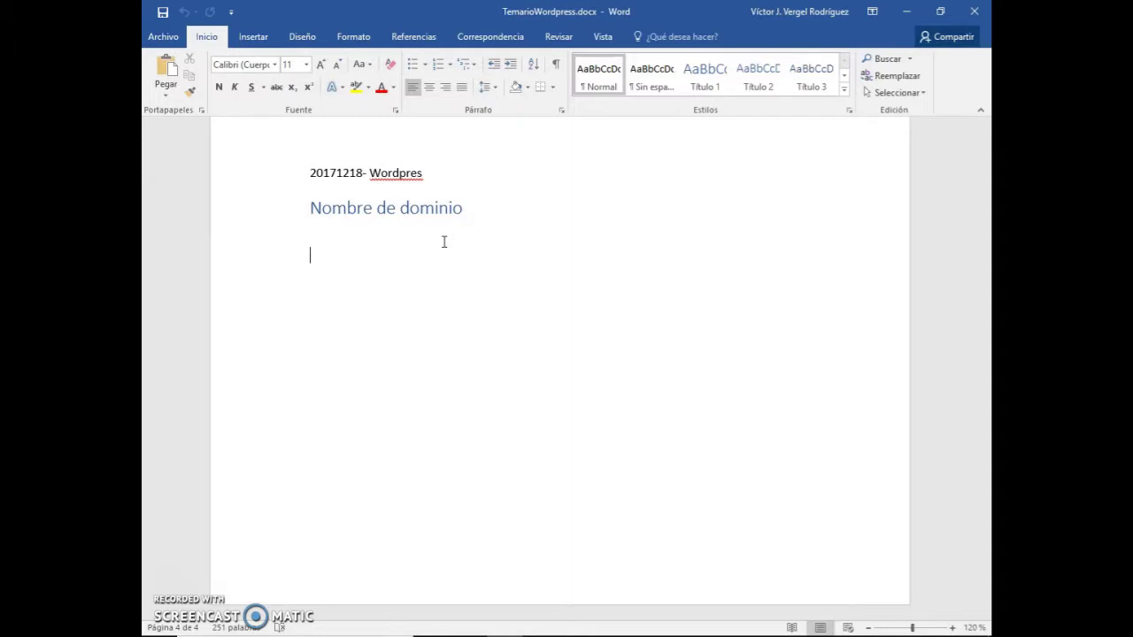
Switch to File Explorer and open the C:\wamp\www folder to view the site folders.
{"action": "key", "text": "alt+Tab"}
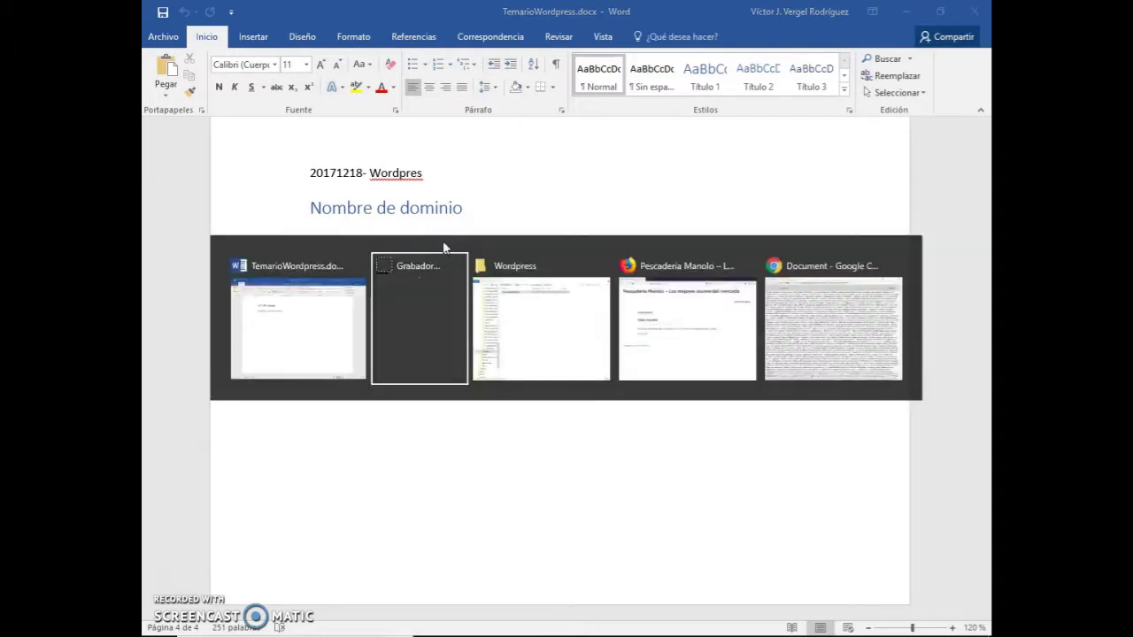
{"action": "key", "text": "alt+Tab"}
{"action": "left_click_drag", "start_coordinate": [304, 450], "coordinate": [303, 551]}
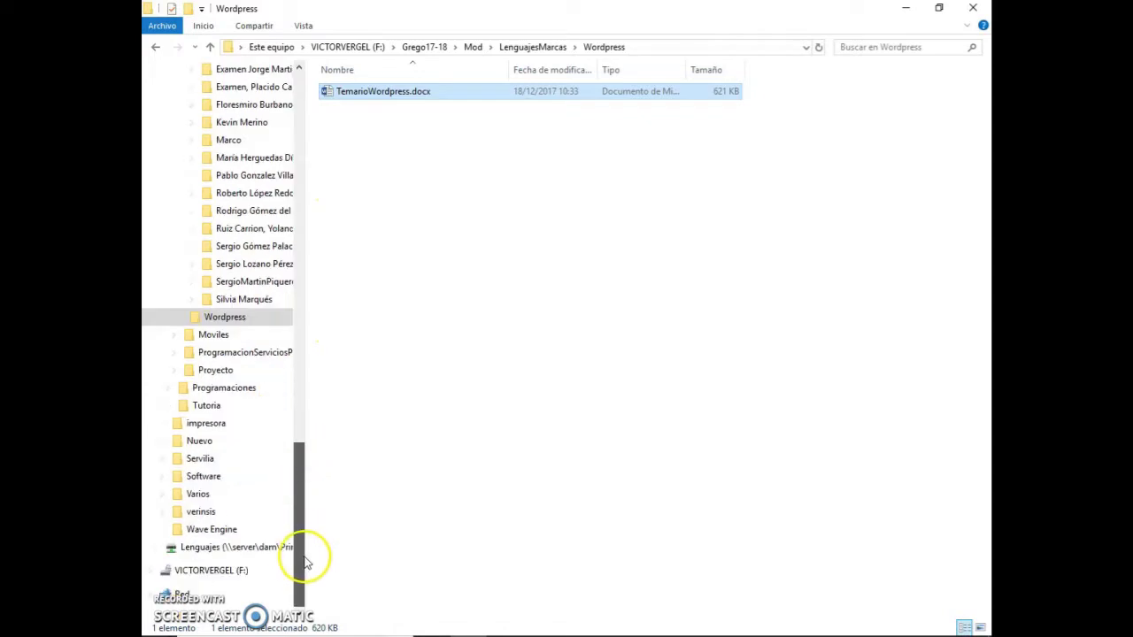
{"action": "left_click_drag", "start_coordinate": [305, 404], "coordinate": [307, 293]}
{"action": "left_click", "coordinate": [202, 355]}
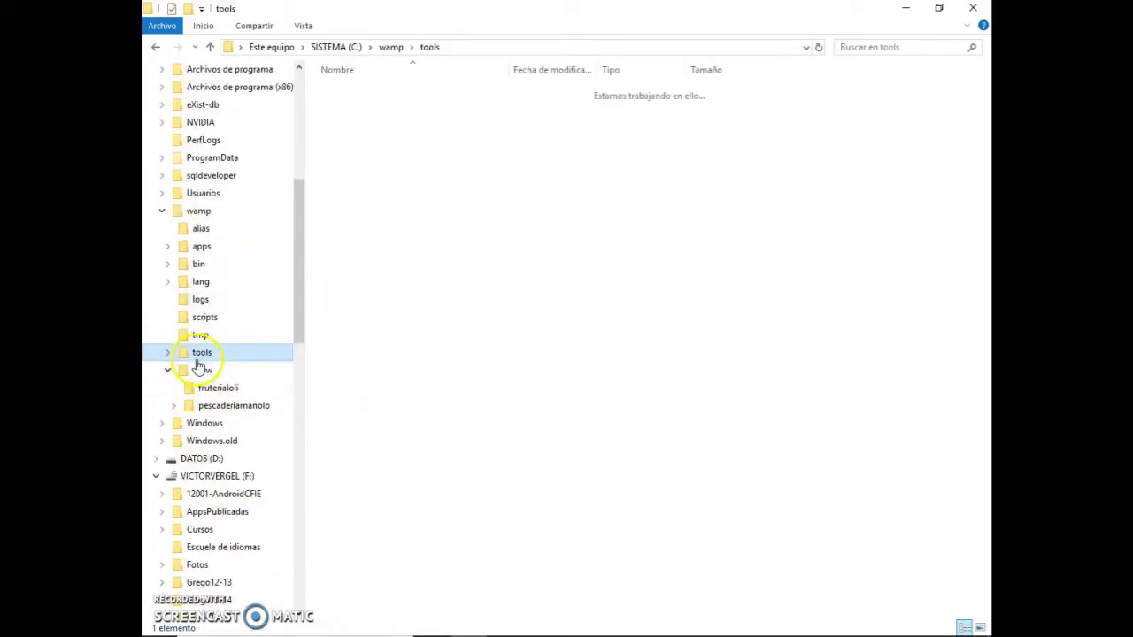
{"action": "left_click", "coordinate": [203, 371]}
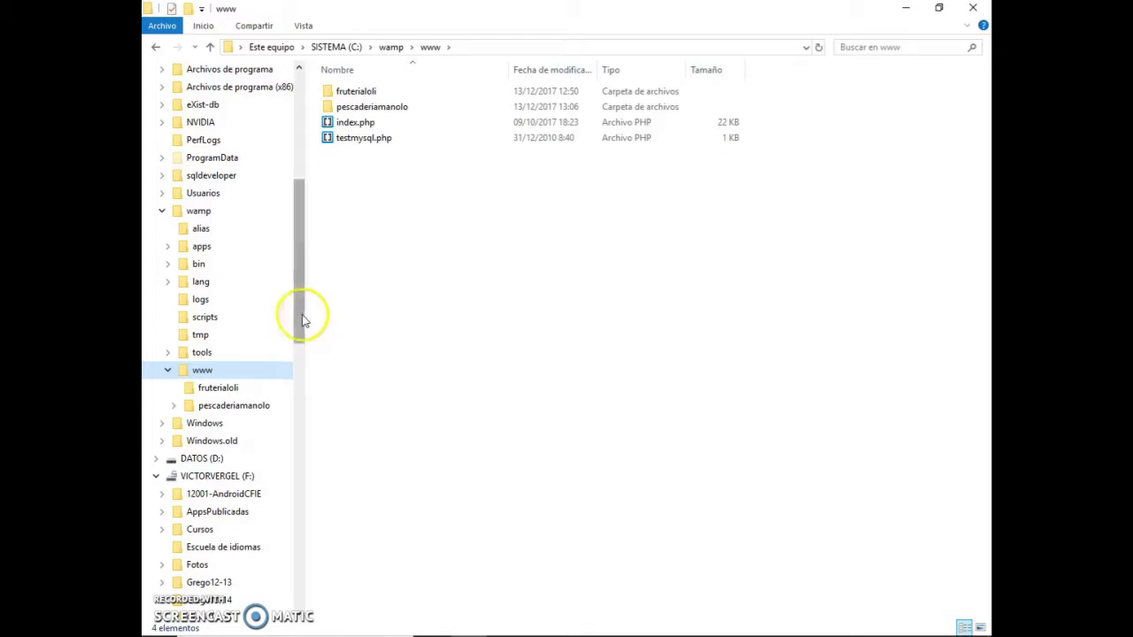
Open the C:\Windows\System32\drivers\etc folder.
{"action": "left_click", "coordinate": [161, 423]}
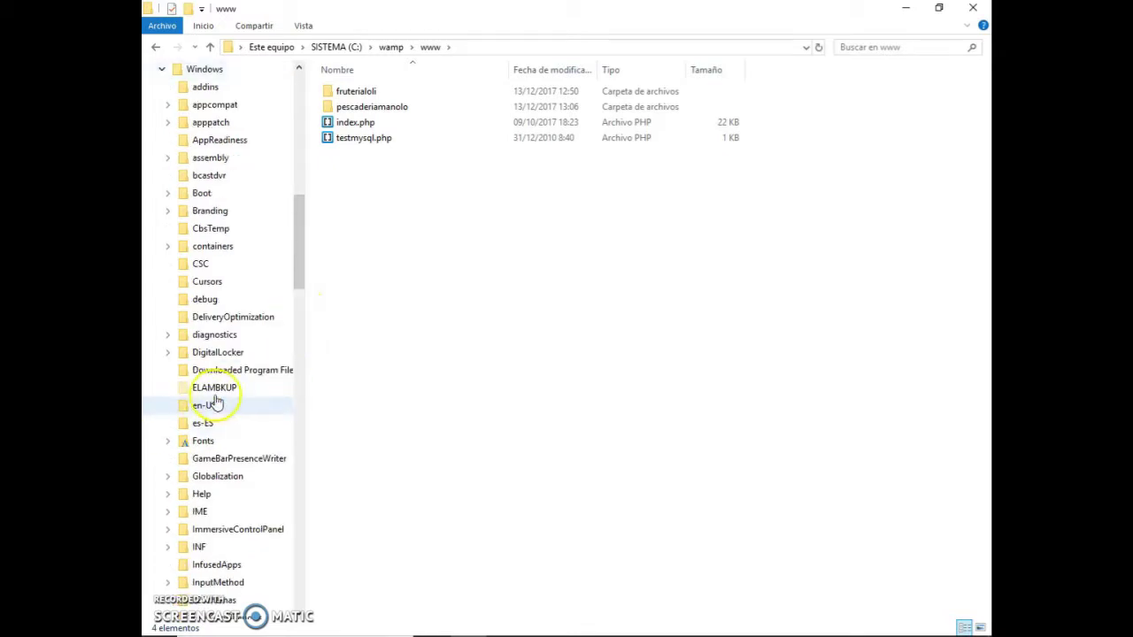
{"action": "left_click", "coordinate": [205, 71]}
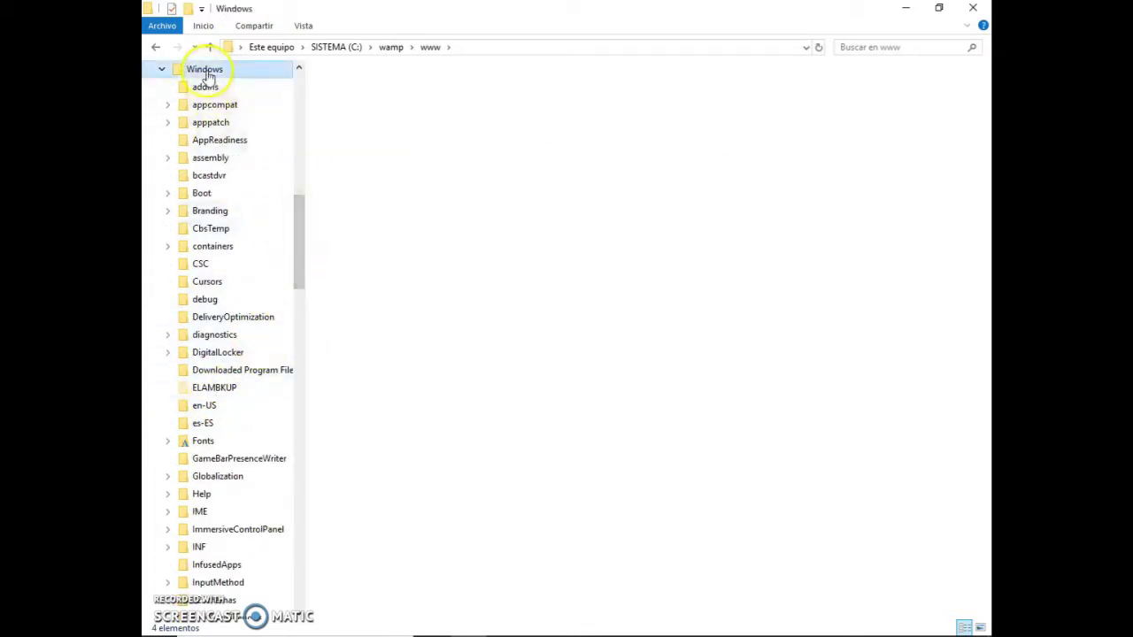
{"action": "left_click", "coordinate": [357, 467]}
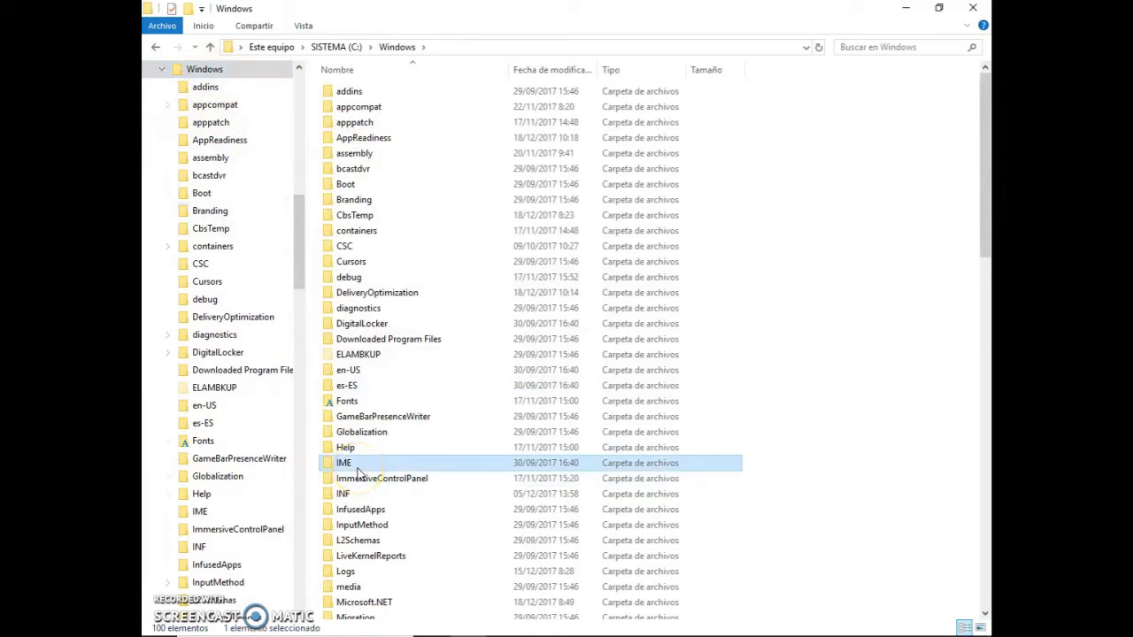
{"action": "type", "text": "notepad"}
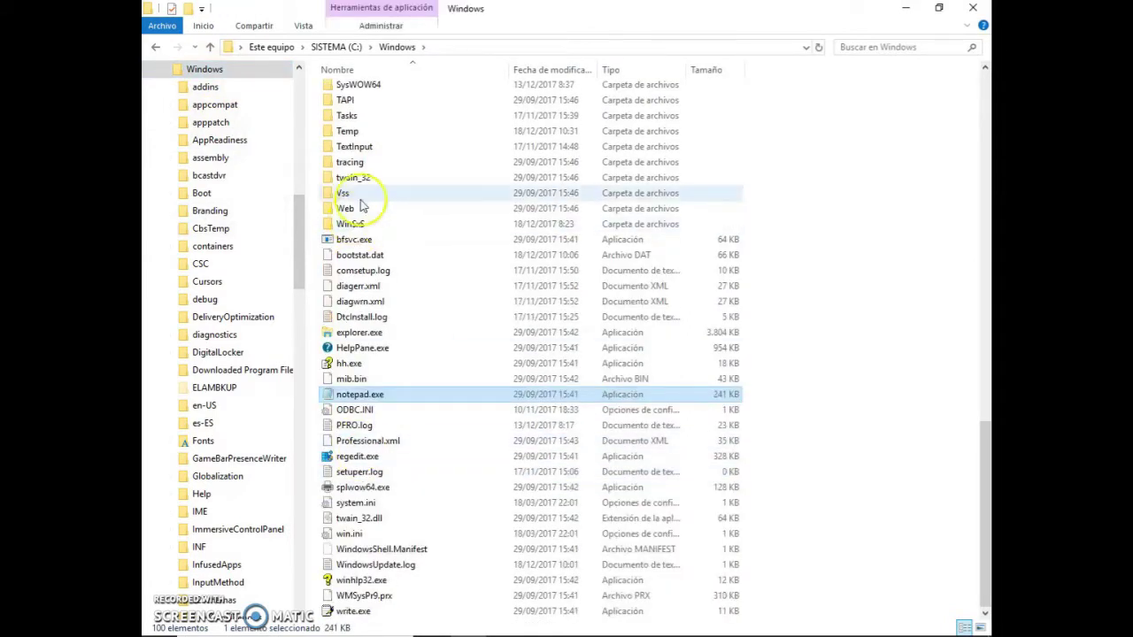
{"action": "scroll", "coordinate": [389, 88], "scroll_direction": "up", "scroll_amount": 3}
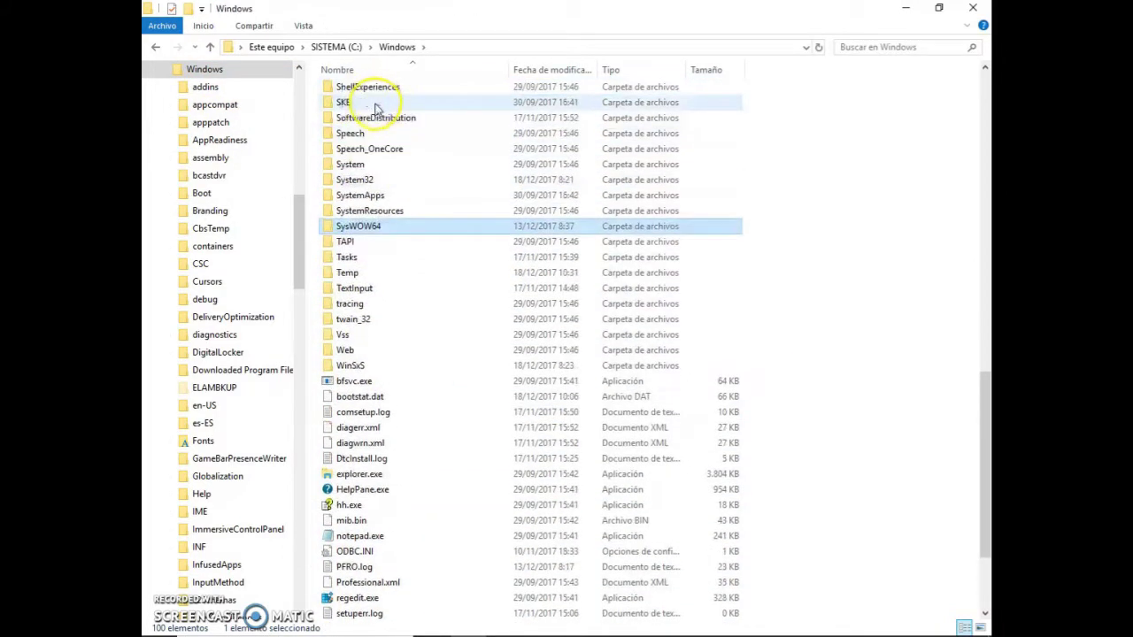
{"action": "double_click", "coordinate": [375, 184]}
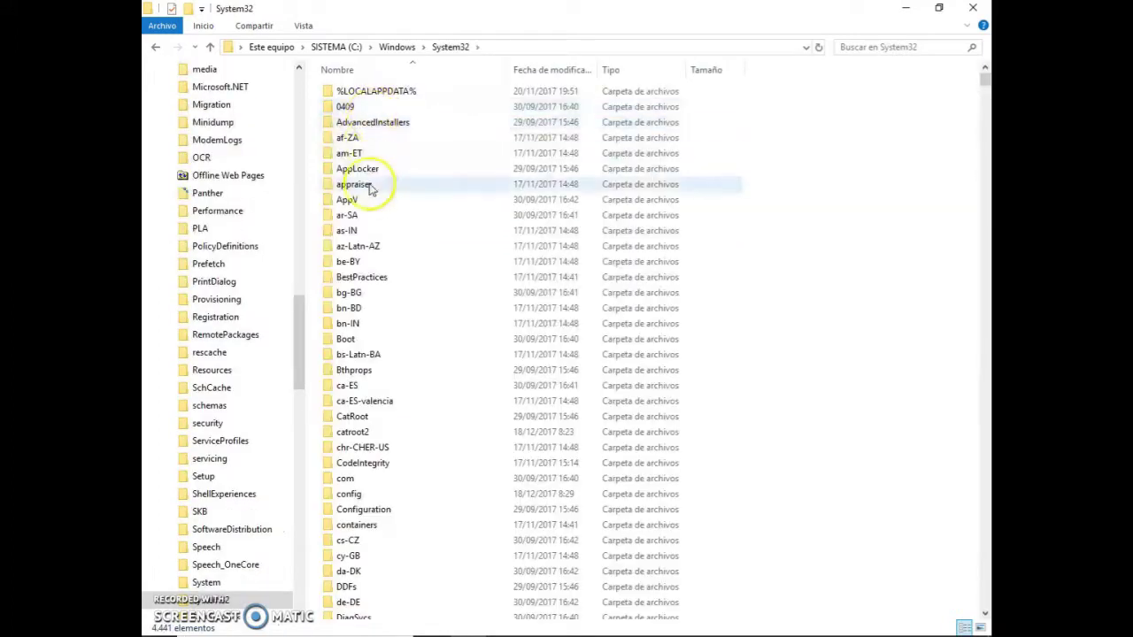
{"action": "left_click", "coordinate": [366, 200]}
{"action": "type", "text": "dr"}
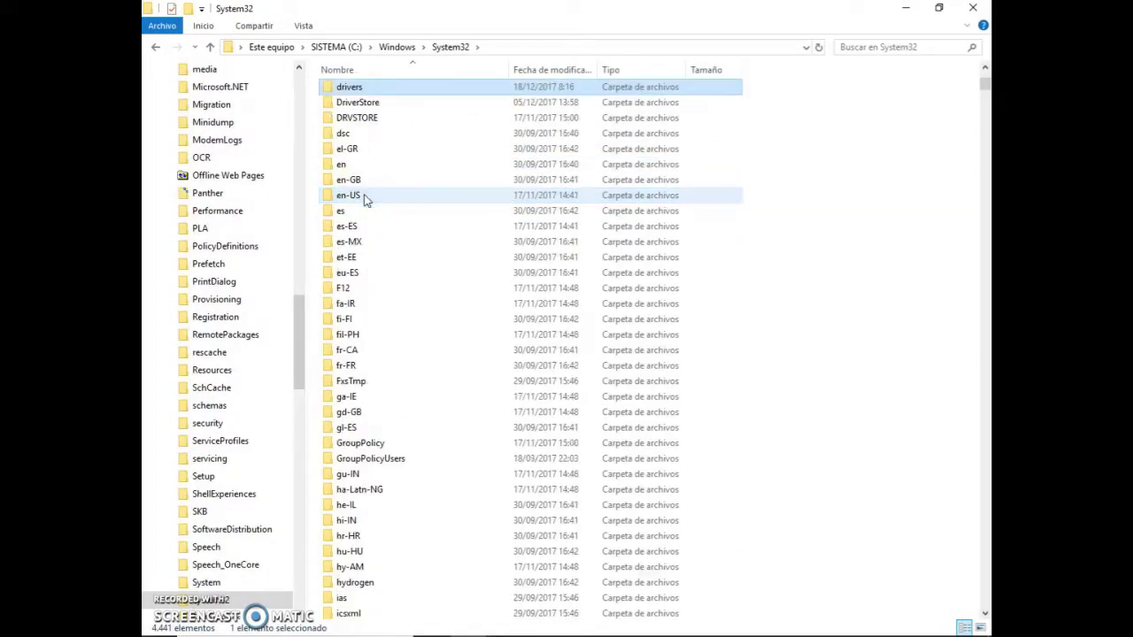
{"action": "key", "text": "Return"}
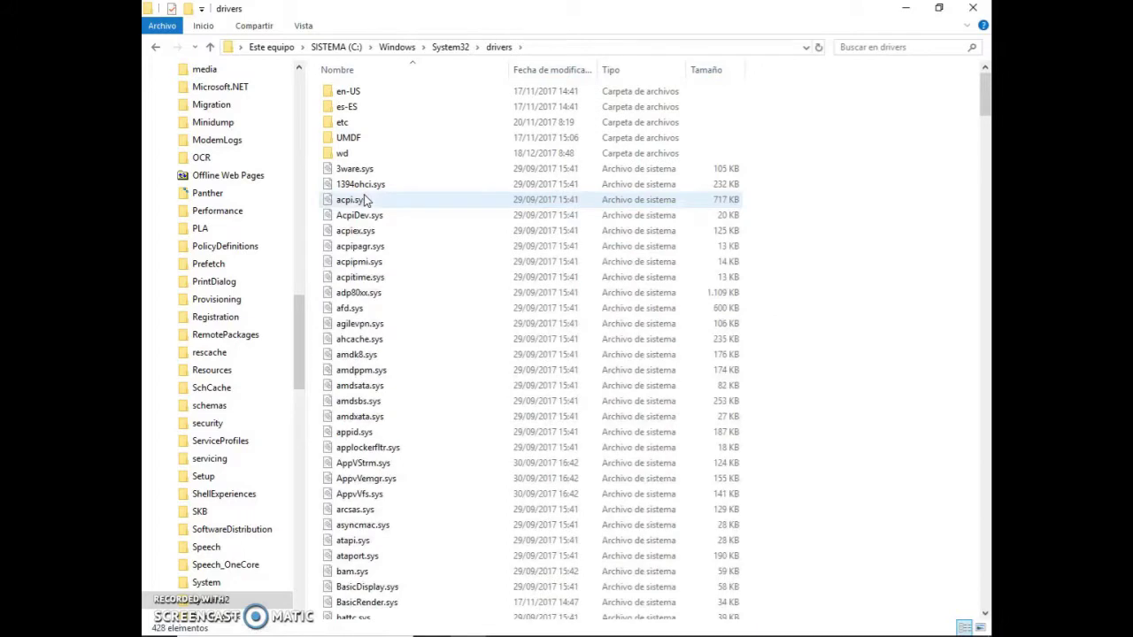
{"action": "double_click", "coordinate": [354, 122]}
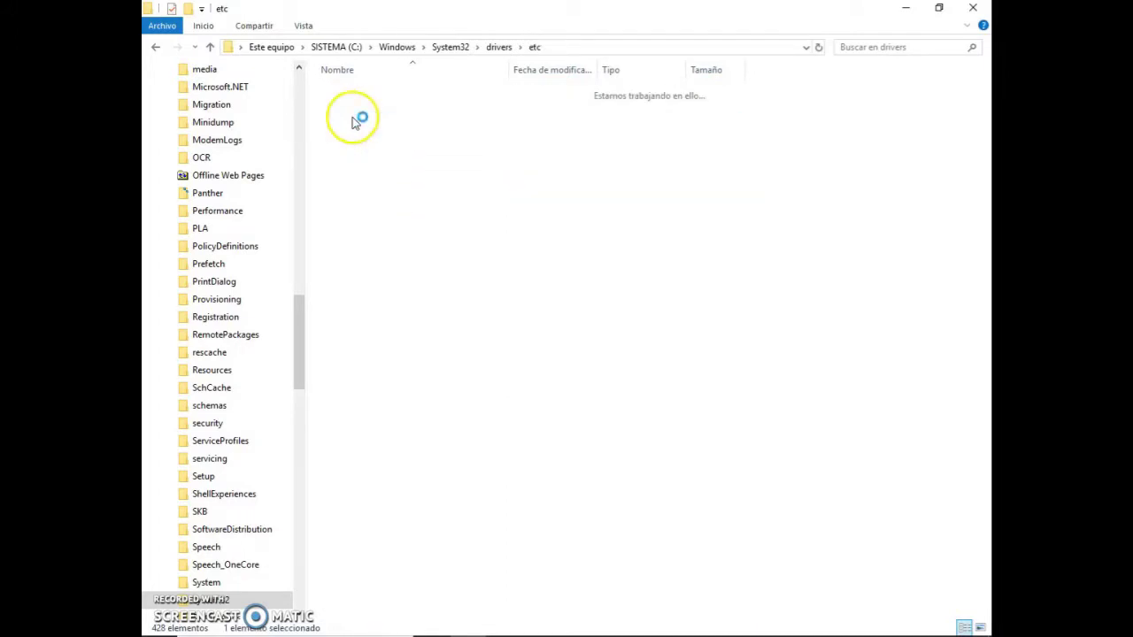
Copy the etc folder's path and paste it after "En la ruta:" under the "Nombre de dominio" heading in the Word document.
{"action": "left_click", "coordinate": [560, 47]}
{"action": "key", "text": "ctrl+c"}
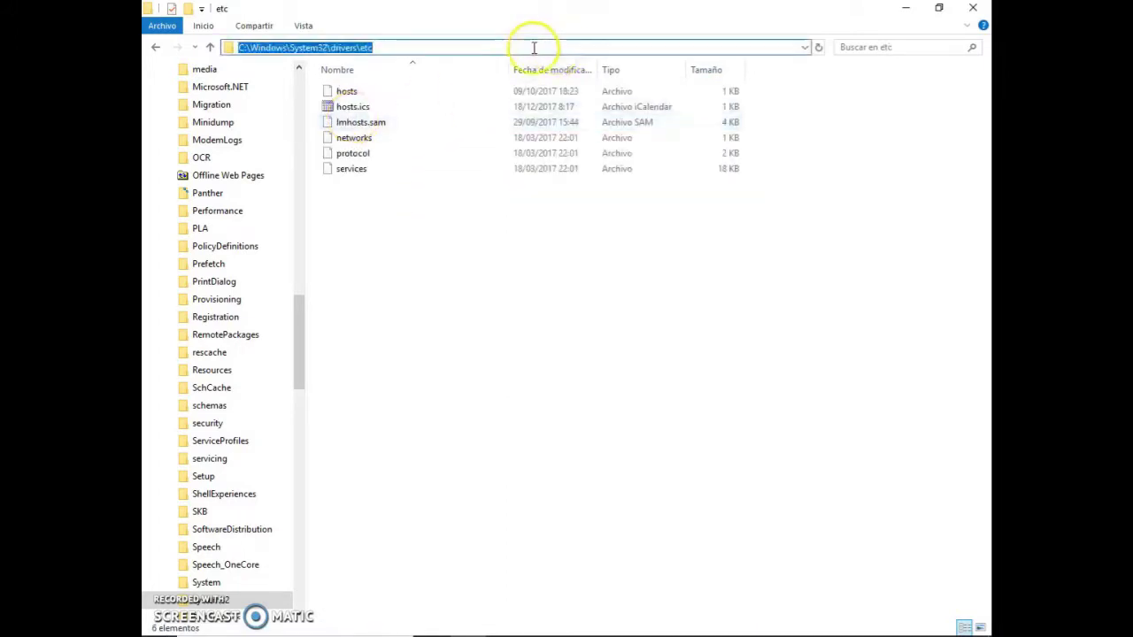
{"action": "left_click", "coordinate": [384, 47]}
{"action": "key", "text": "alt+Tab"}
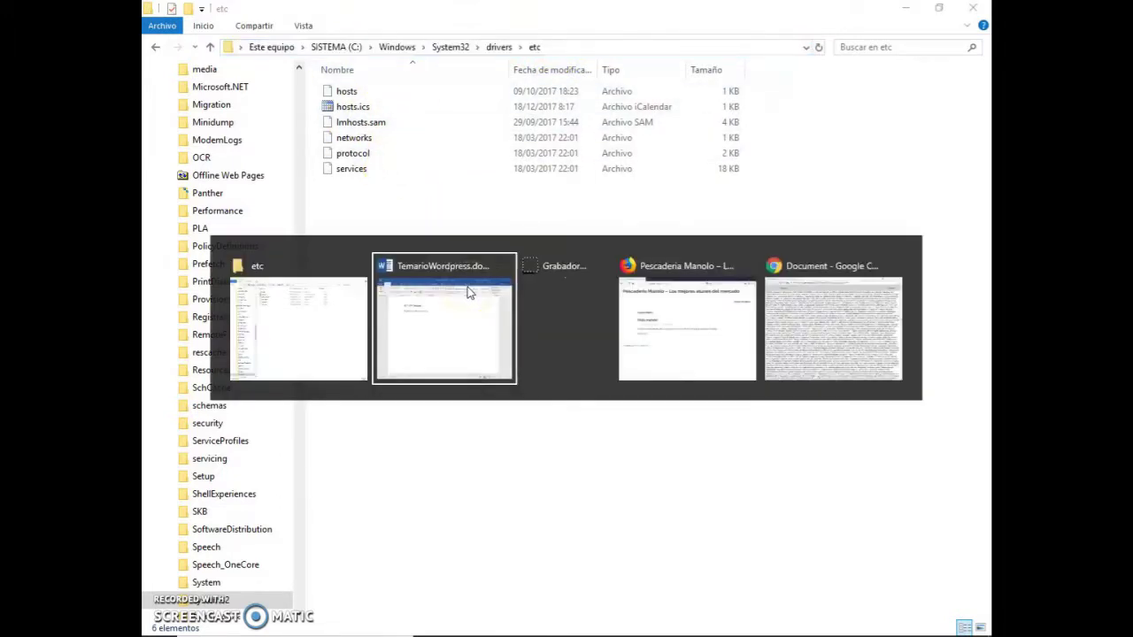
{"action": "type", "text": "En "}
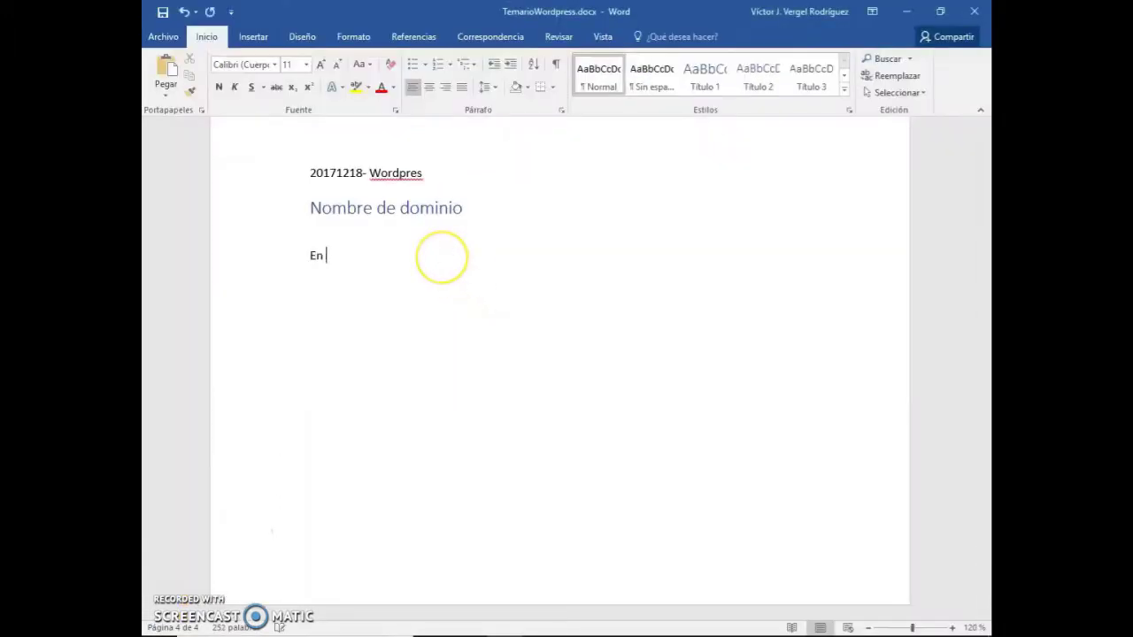
{"action": "type", "text": "la ruta:"}
{"action": "key", "text": "ctrl+v"}
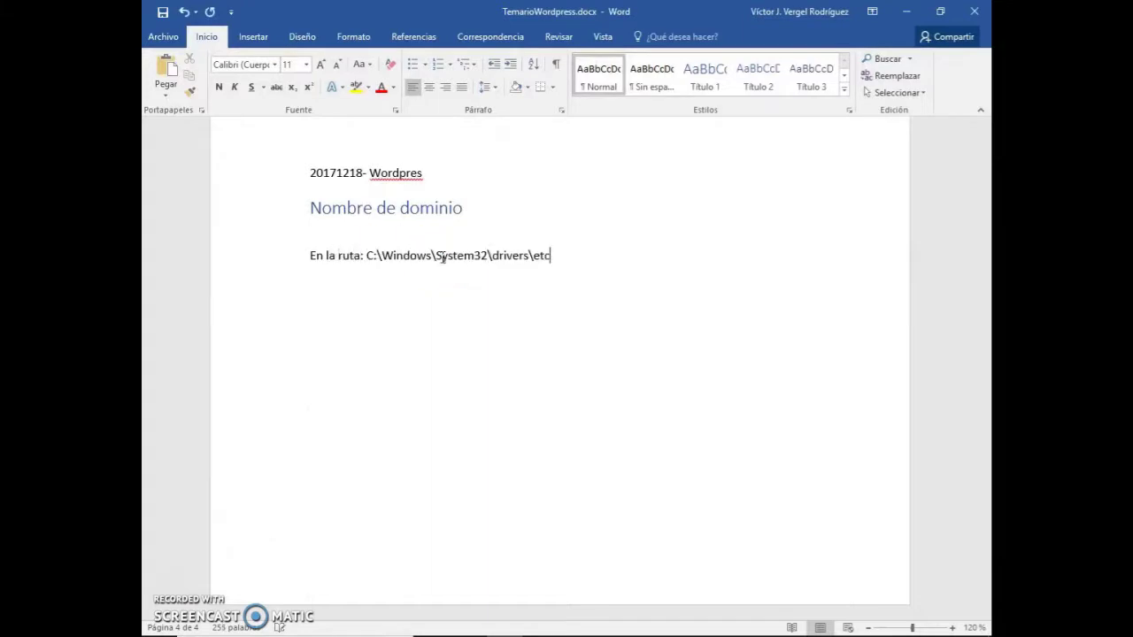
Continue the sentence with ", el fichero de hosts", checking the file's name in the etc folder.
{"action": "type", "text": ", el fich"}
{"action": "key", "text": "BackSpace"}
{"action": "key", "text": "BackSpace"}
{"action": "type", "text": "chero de host"}
{"action": "key", "text": "alt+Tab"}
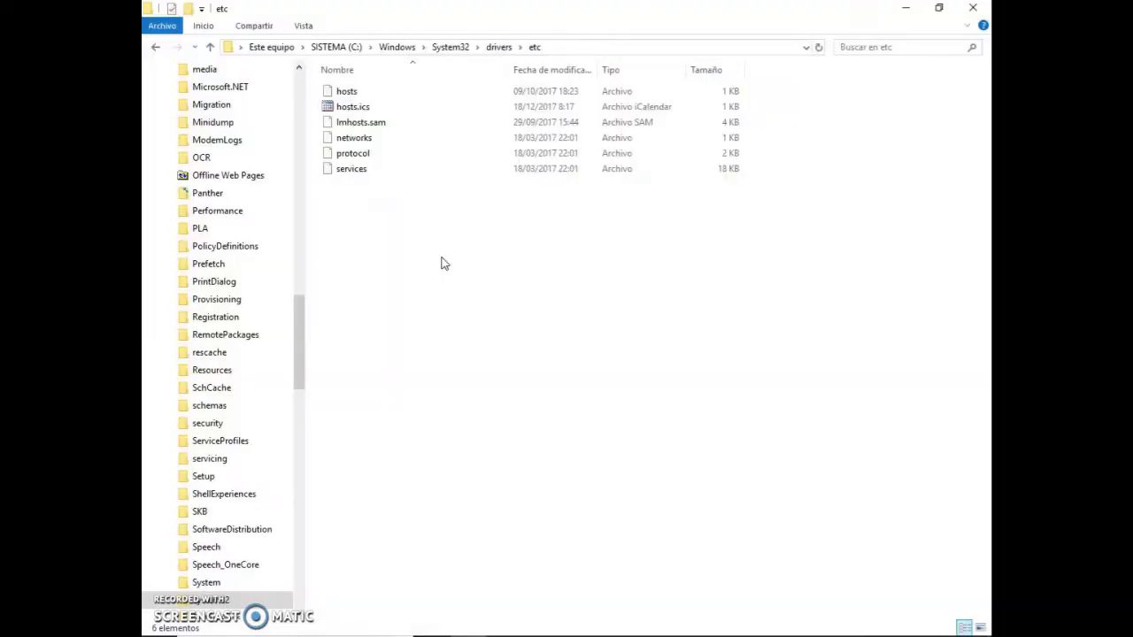
{"action": "left_click", "coordinate": [346, 91]}
{"action": "key", "text": "alt+Tab"}
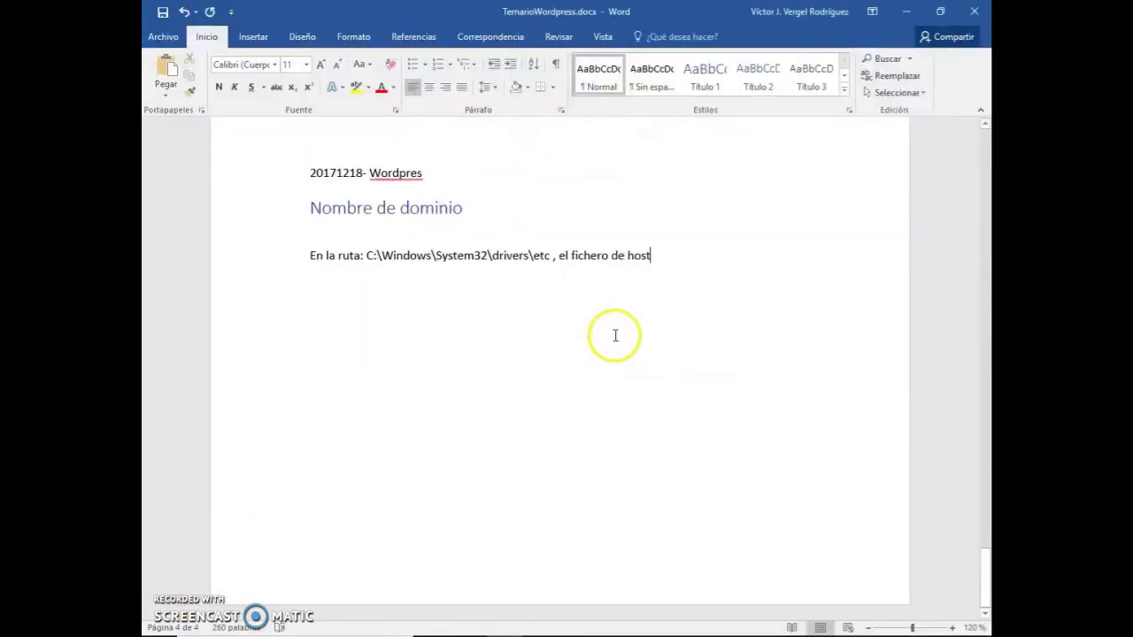
{"action": "type", "text": "s"}
Extend the sentence about the hosts file with "puede actuar como un miniDNS".
{"action": "type", "text": " puede a"}
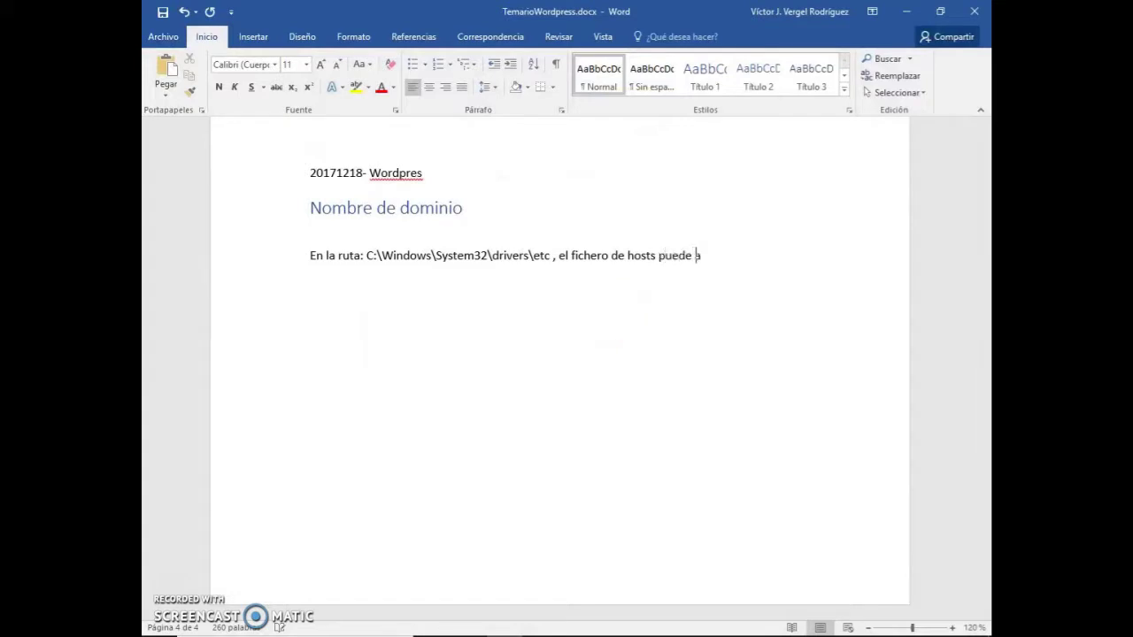
{"action": "type", "text": "ctuar como un minid"}
{"action": "key", "text": "Menu"}
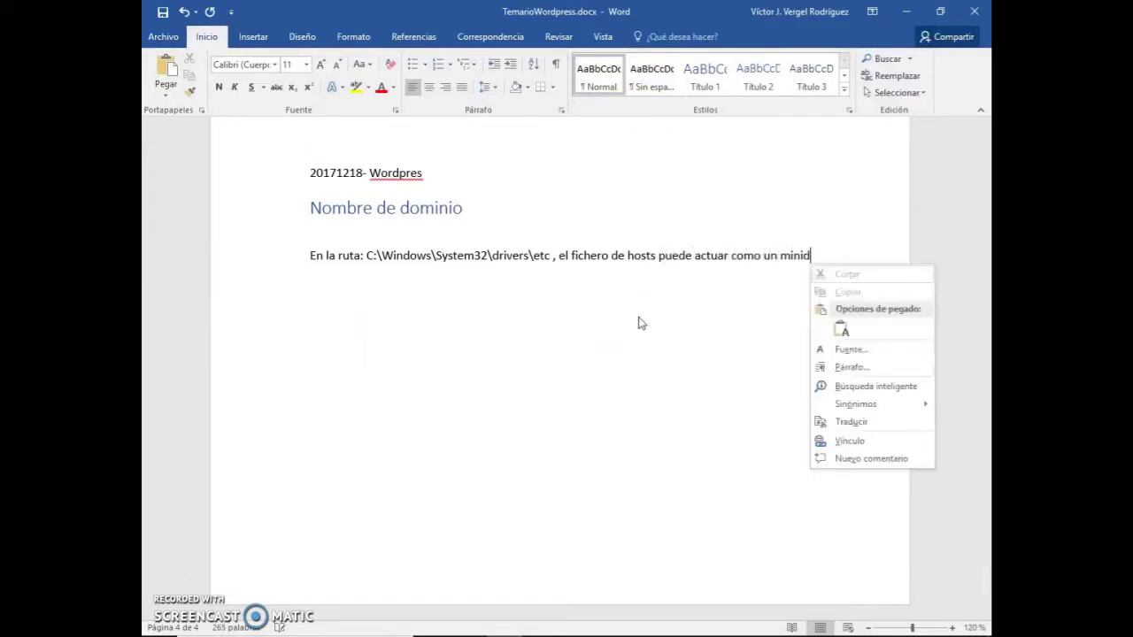
{"action": "key", "text": "Escape"}
{"action": "key", "text": "BackSpace"}
{"action": "type", "text": "DNS."}
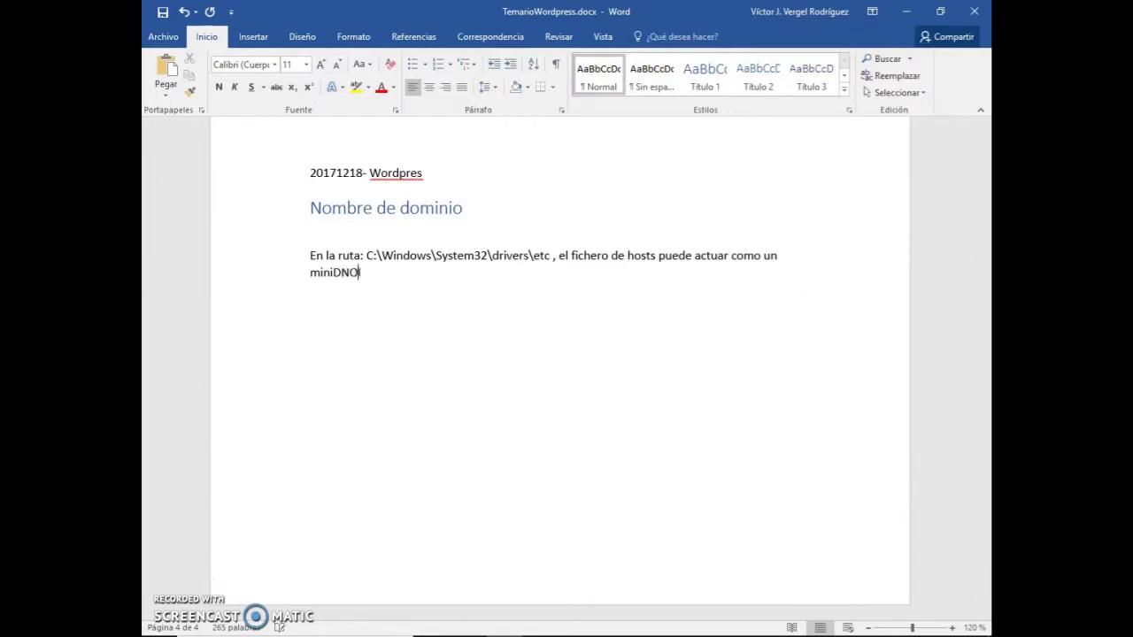
{"action": "key", "text": "BackSpace"}
{"action": "key", "text": "BackSpace"}
Finish the sentence with ", es decir, resuelve nombres de dominio localmente.", start a new paragraph and save the document.
{"action": "type", "text": "S, es decir"}
{"action": "key", "text": "BackSpace"}
{"action": "type", "text": "ecir"}
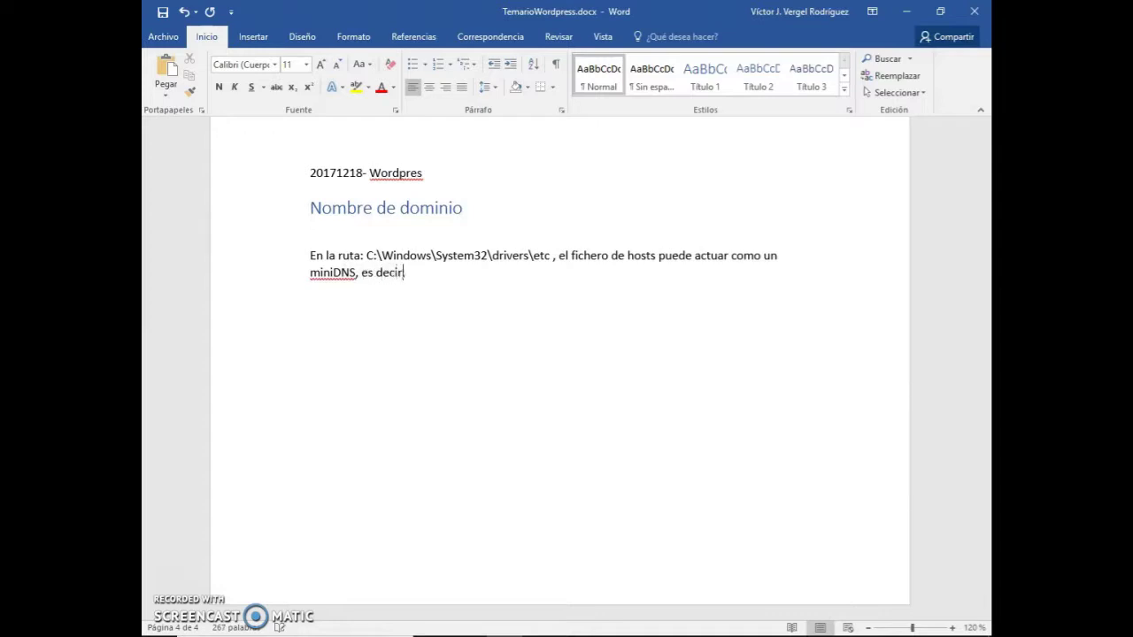
{"action": "type", "text": ", resuelve nombres de domi"}
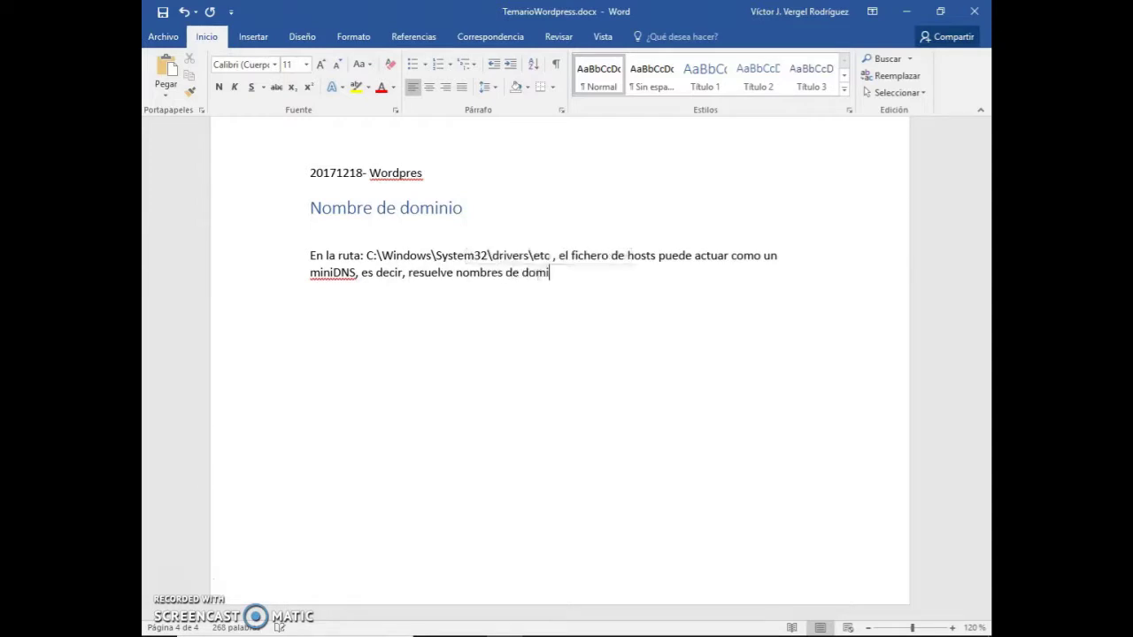
{"action": "type", "text": "nio localmente."}
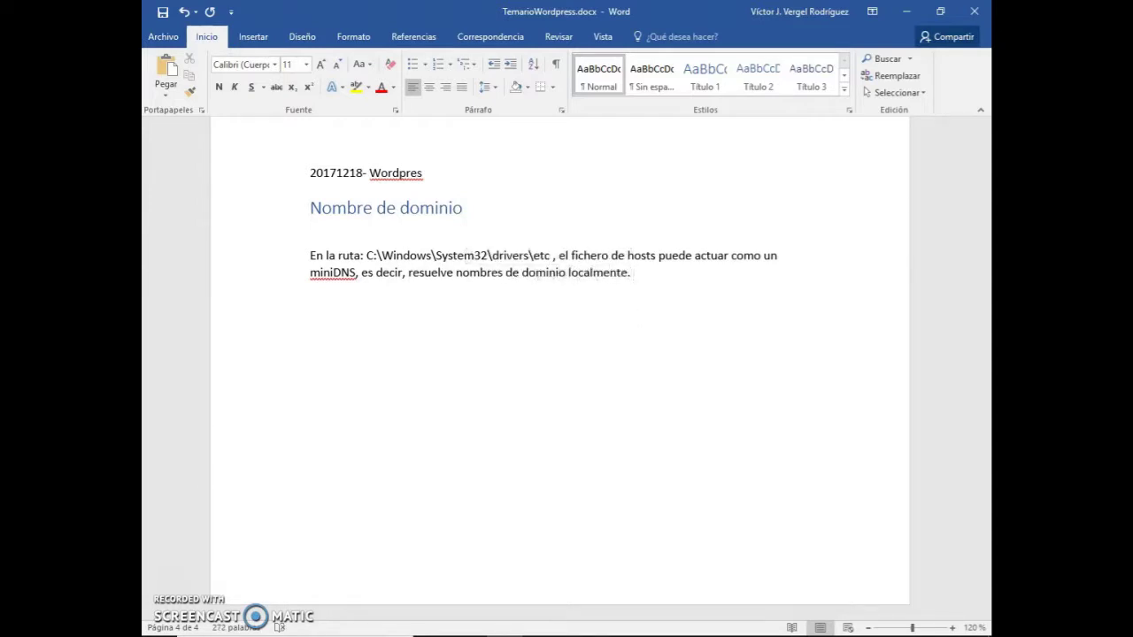
{"action": "key", "text": "Return"}
{"action": "left_click", "coordinate": [549, 306]}
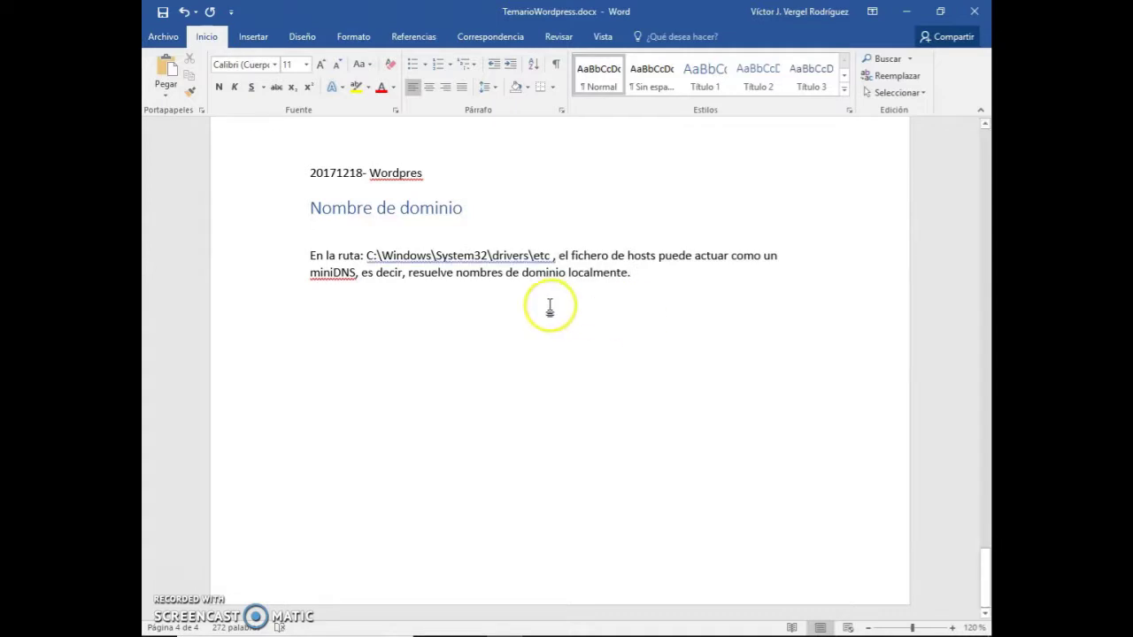
{"action": "left_click", "coordinate": [161, 12]}
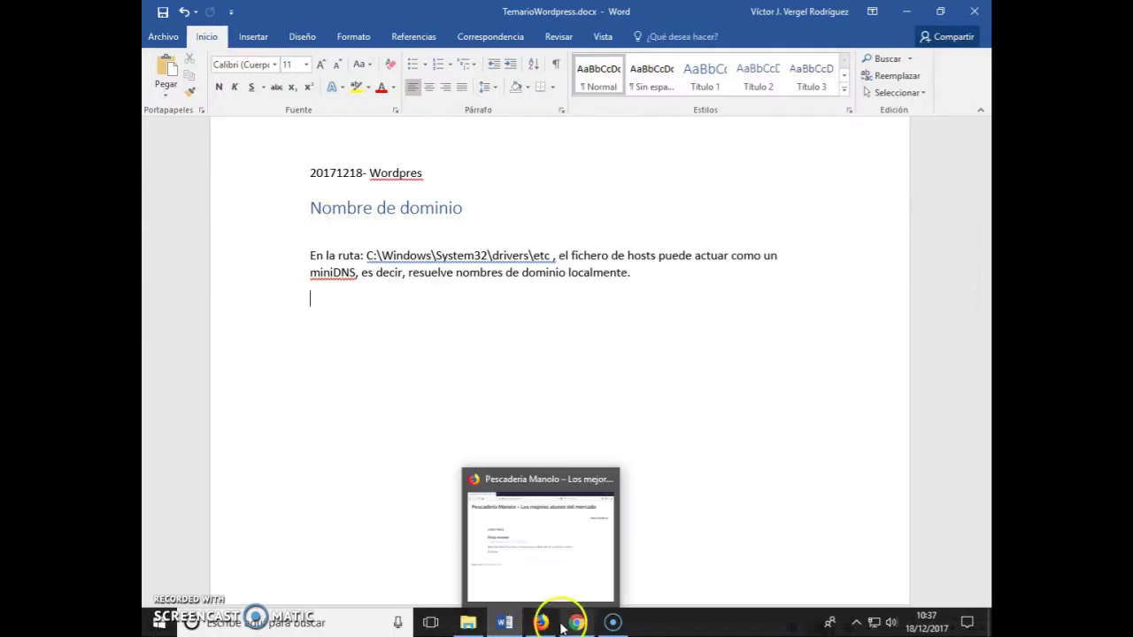
{"action": "left_click", "coordinate": [468, 623]}
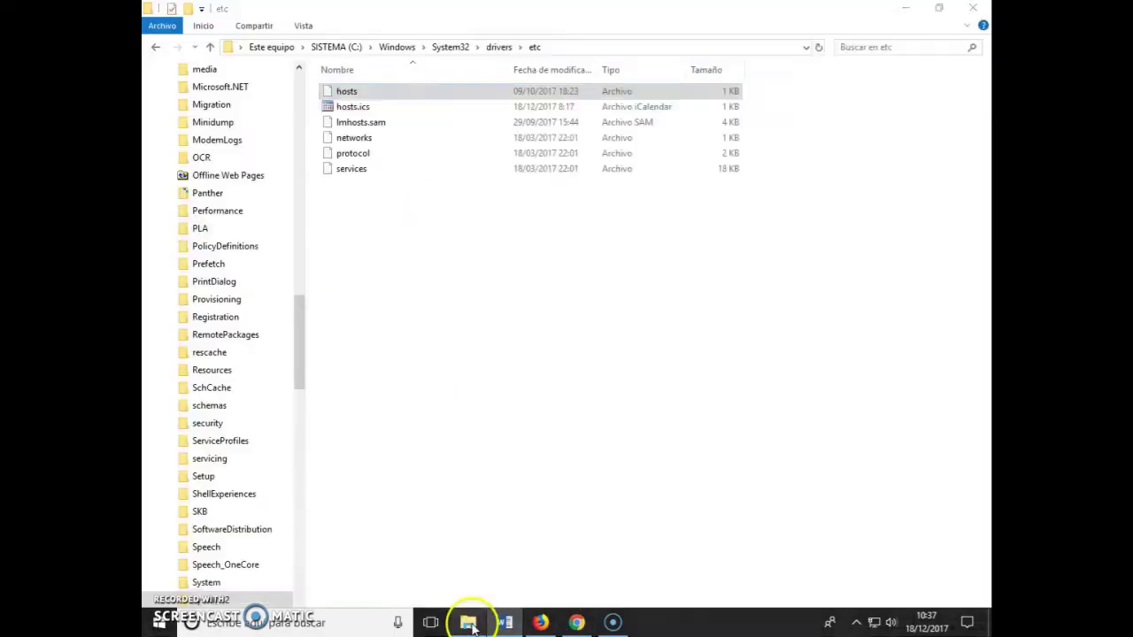
{"action": "right_click", "coordinate": [344, 94]}
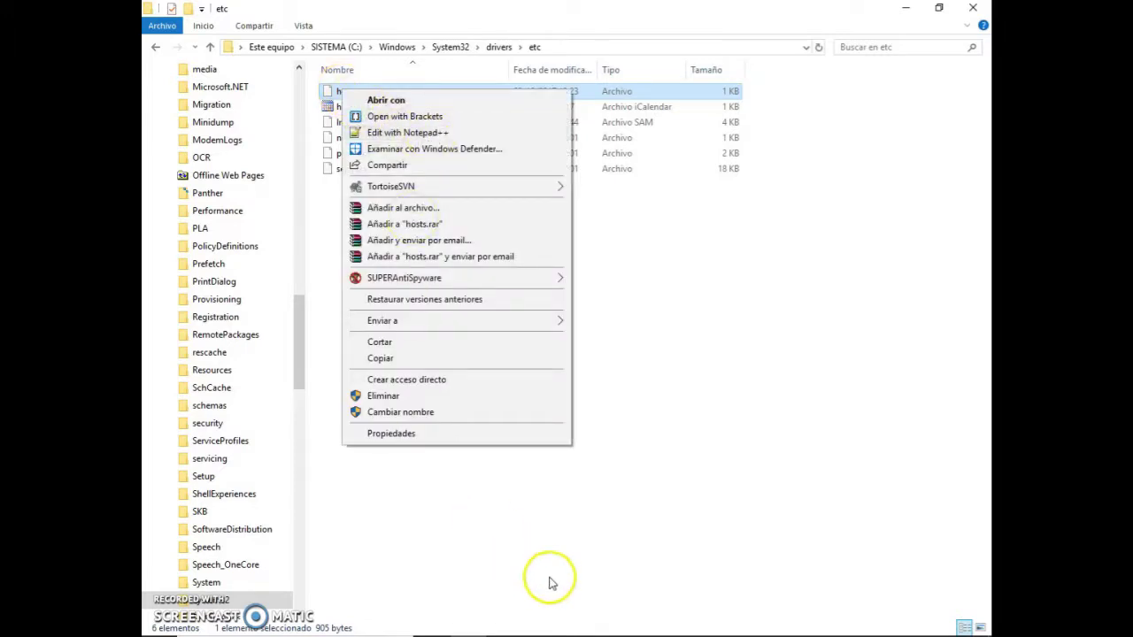
{"action": "key", "text": "Escape"}
Search Windows for "notepad" and run Notepad++ as administrator, allowing it to make changes to the device.
{"action": "key", "text": "super"}
{"action": "type", "text": "notepad"}
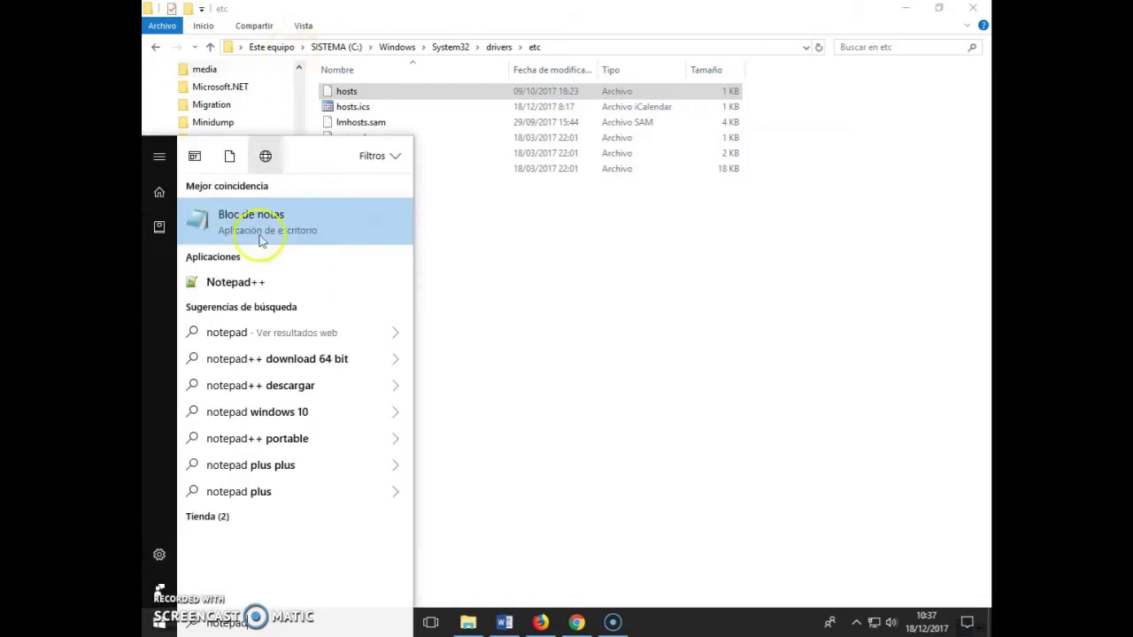
{"action": "right_click", "coordinate": [259, 293]}
{"action": "left_click", "coordinate": [277, 311]}
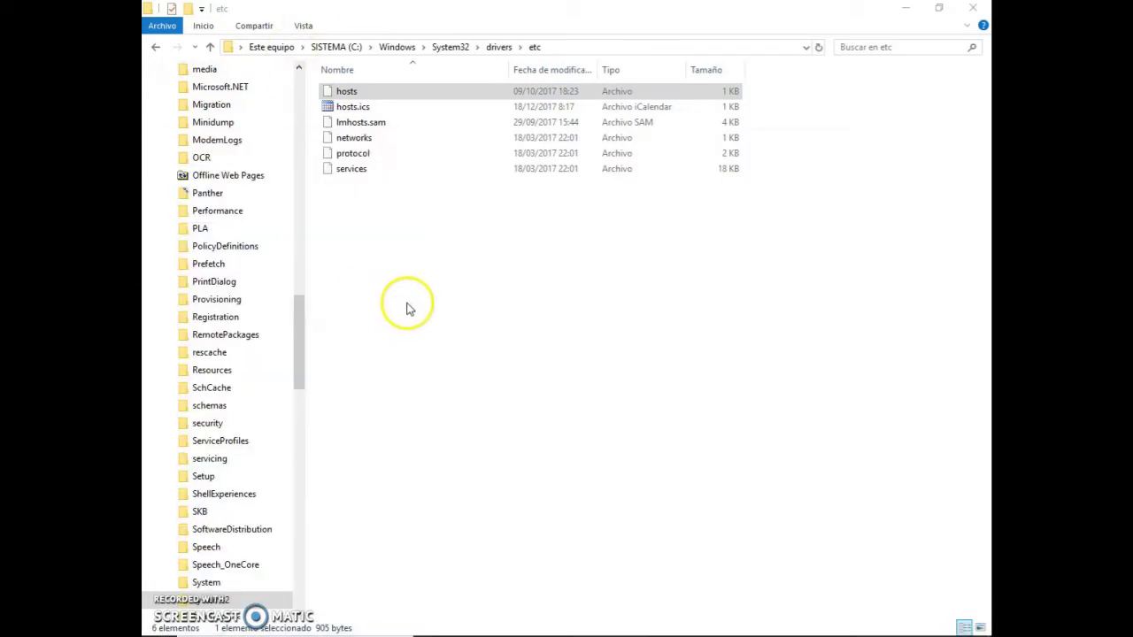
{"action": "left_click", "coordinate": [478, 417]}
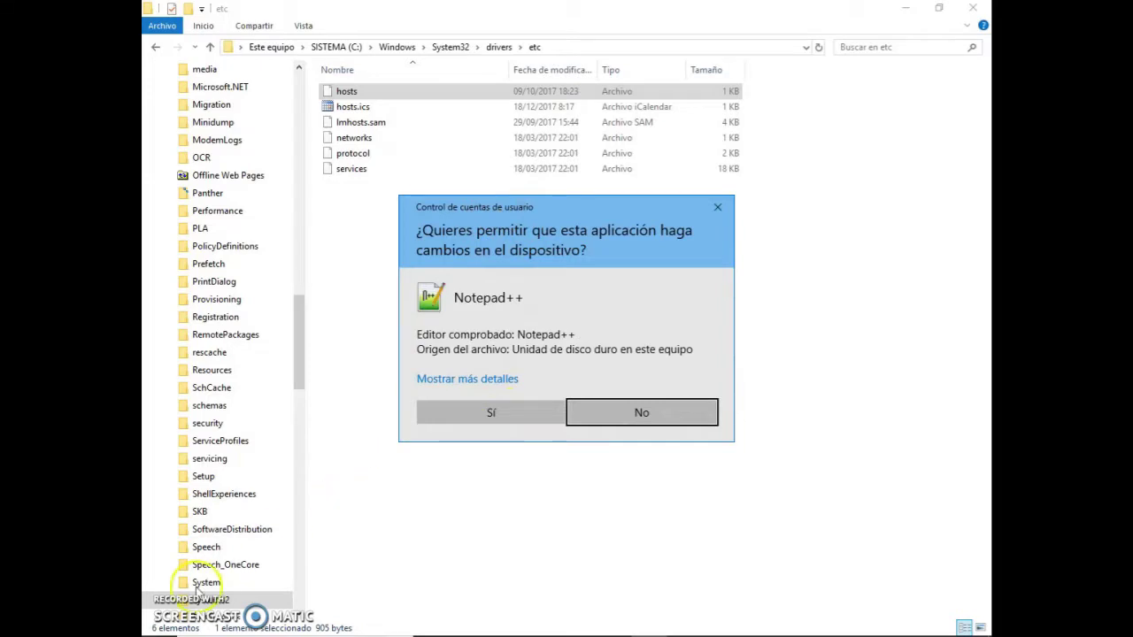
Allow Notepad++ to run with elevated rights and start a new last line in the hosts file with 127.0.0.1.
{"action": "key", "text": "Return"}
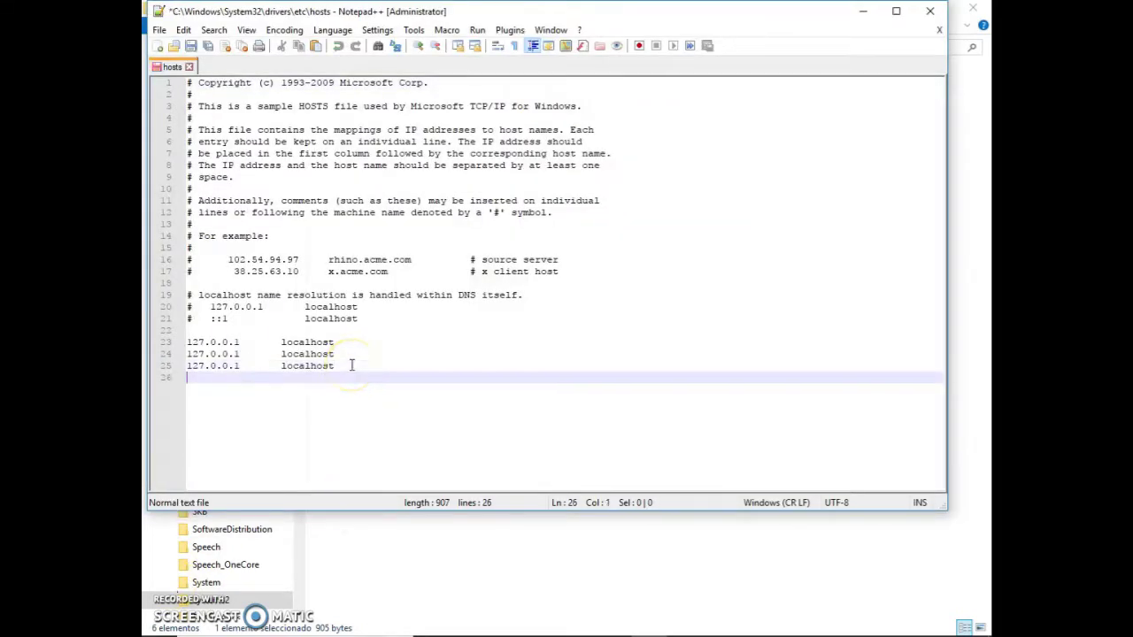
{"action": "type", "text": "127.0.0.1"}
Switch to File Explorer, open the pescaderiamanolo folder in C:\wamp\www and copy its name from the path.
{"action": "key", "text": "alt+Tab"}
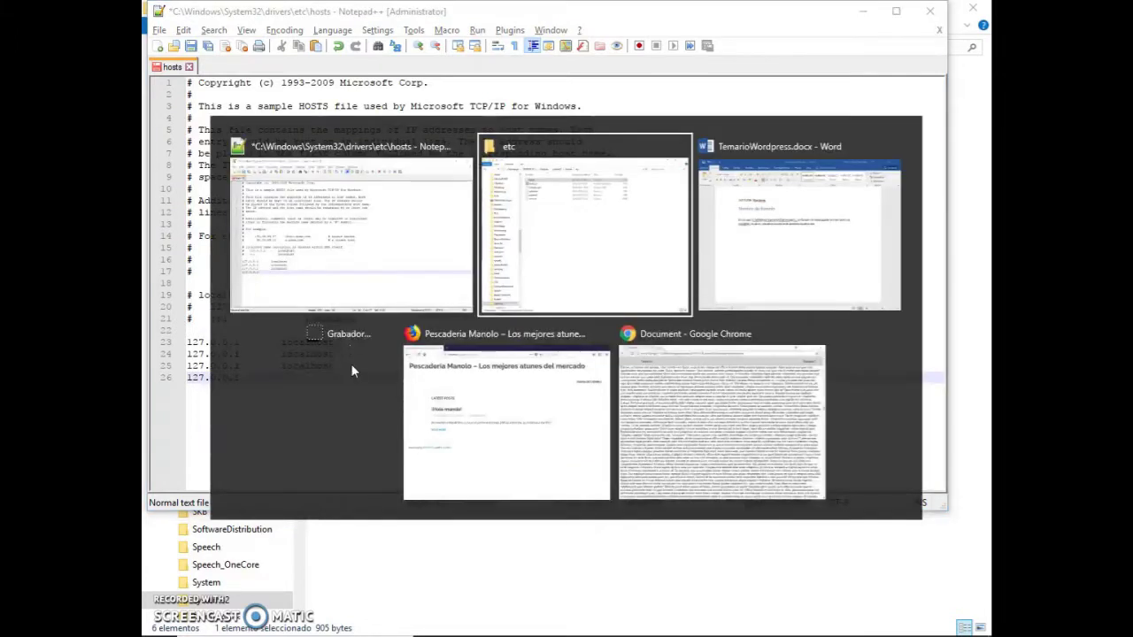
{"action": "left_click_drag", "start_coordinate": [304, 330], "coordinate": [298, 185]}
{"action": "left_click", "coordinate": [225, 247]}
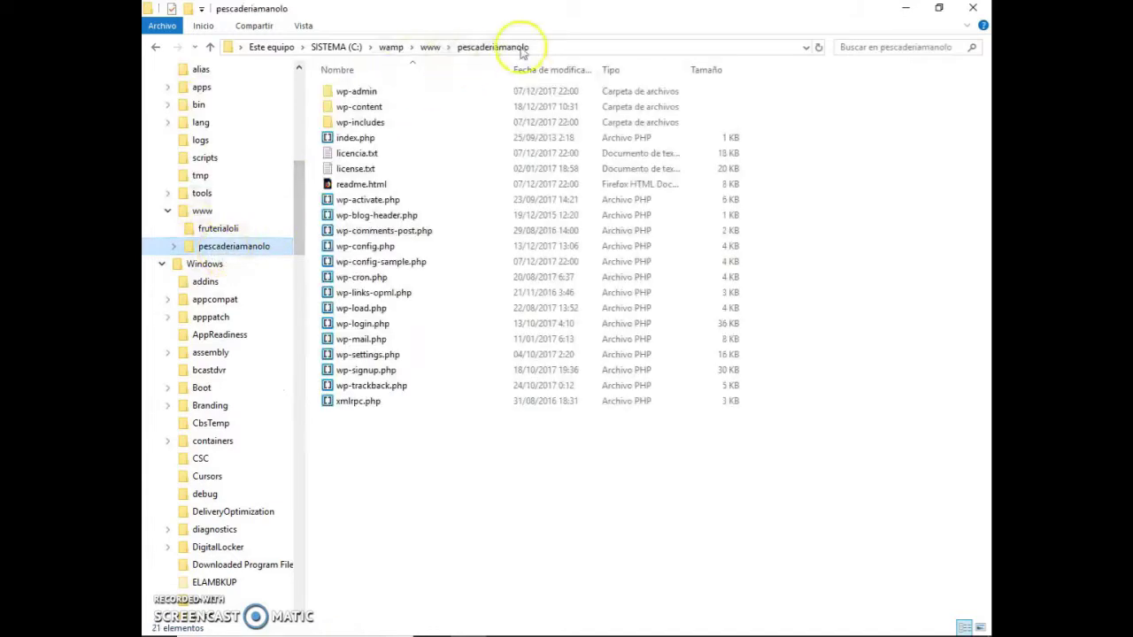
{"action": "left_click", "coordinate": [554, 47]}
{"action": "left_click", "coordinate": [443, 47]}
{"action": "double_click", "coordinate": [303, 47]}
{"action": "key", "text": "ctrl+c"}
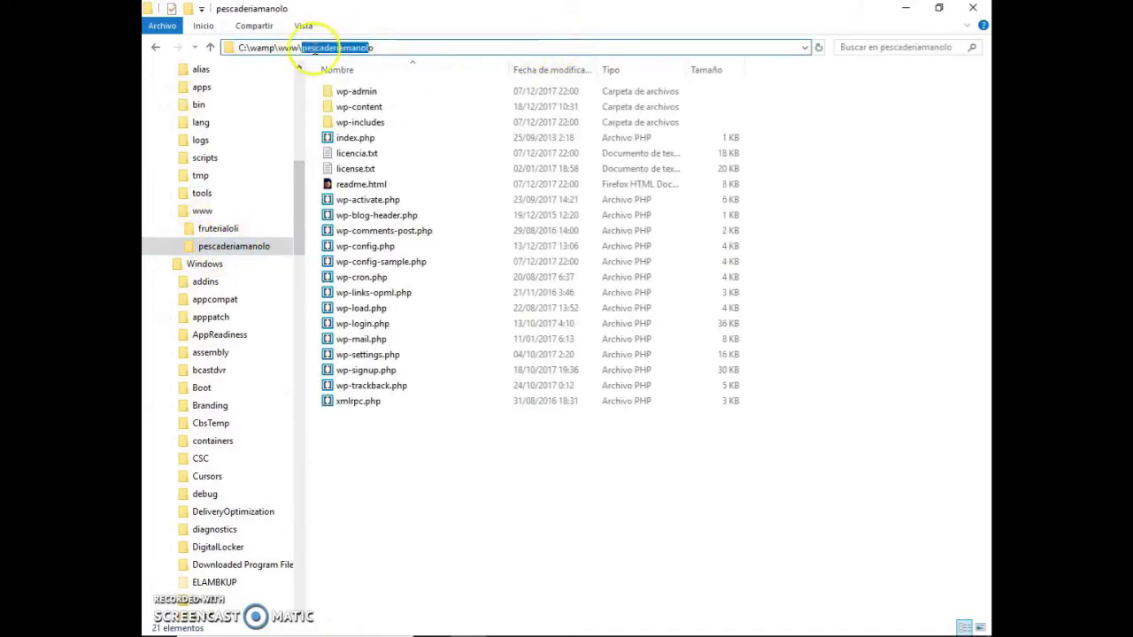
{"action": "key", "text": "alt+Tab"}
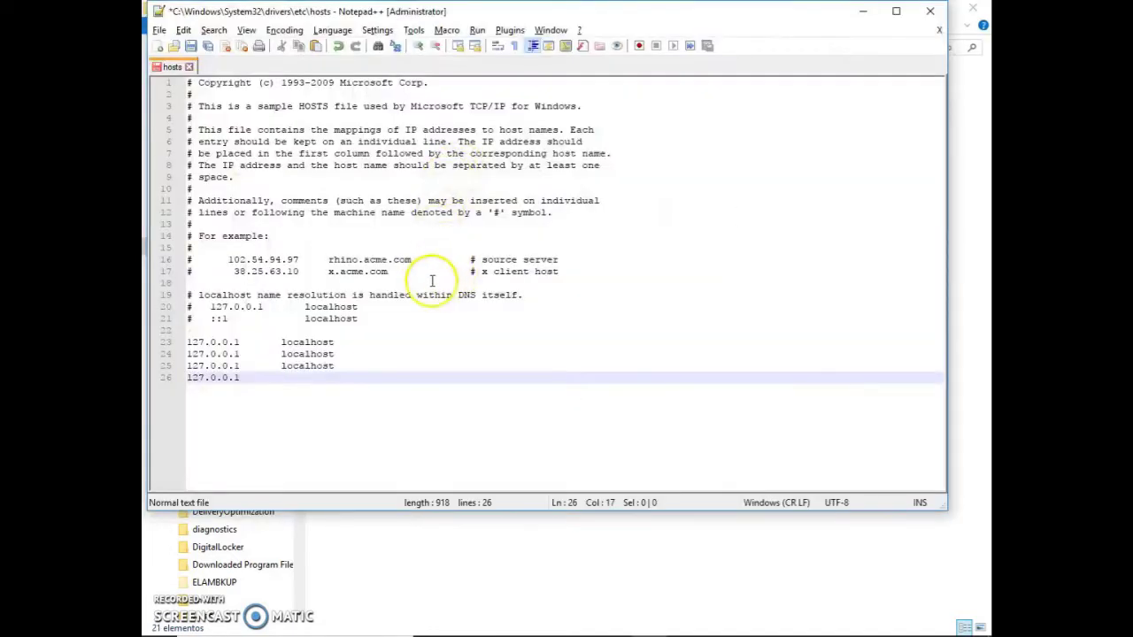
{"action": "key", "text": "ctrl+v"}
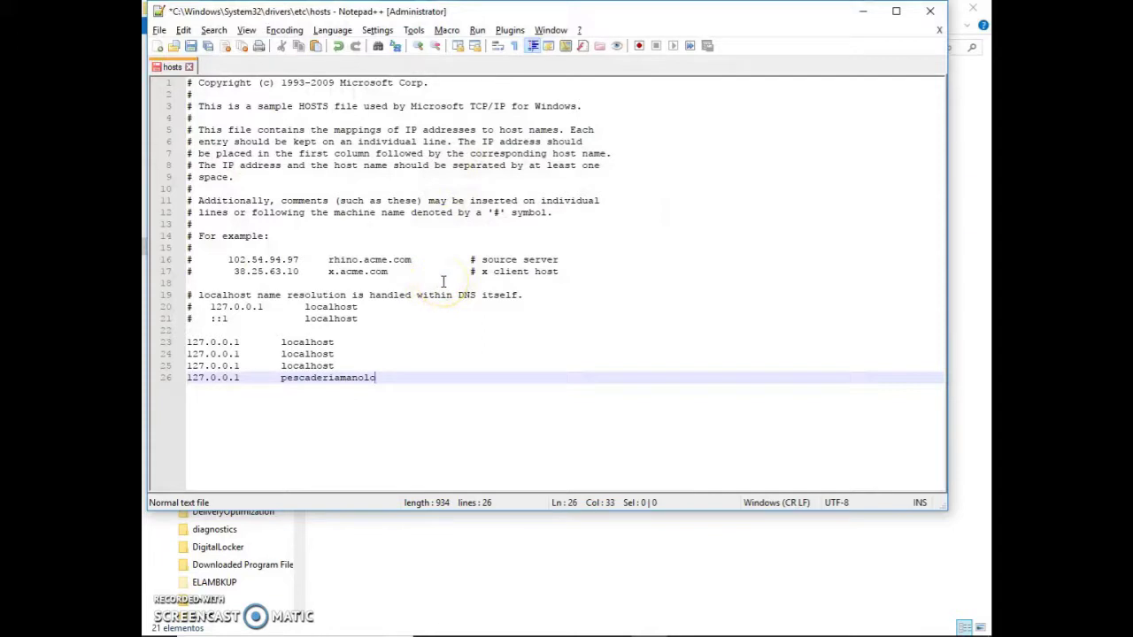
{"action": "type", "text": "http://"}
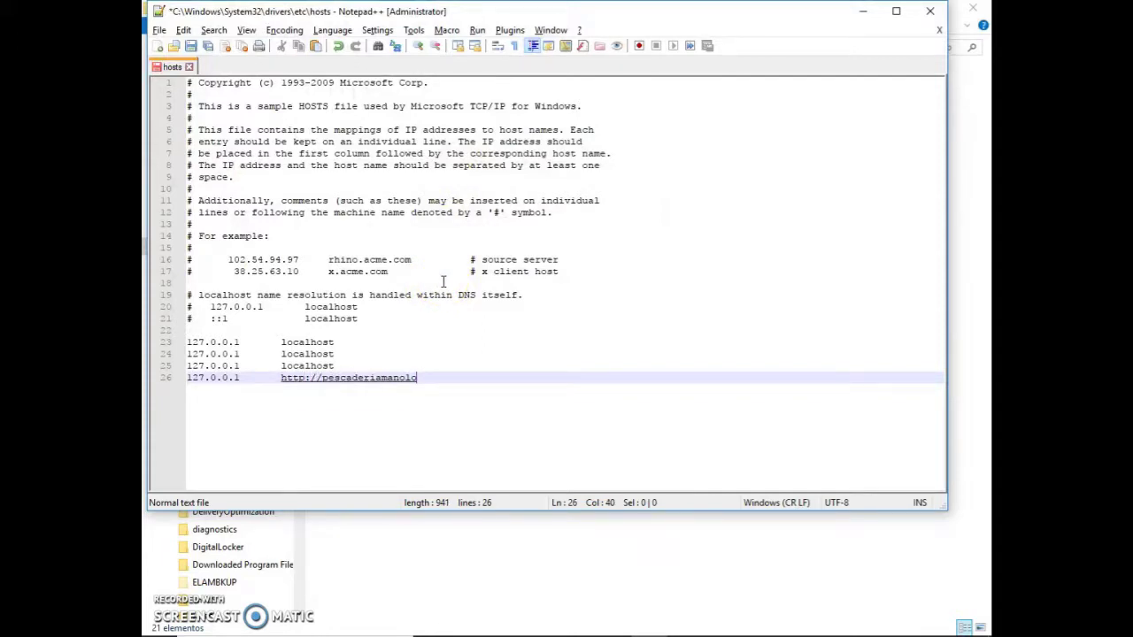
{"action": "key", "text": "ctrl+shift+Left"}
{"action": "key", "text": "ctrl+shift+Left"}
{"action": "key", "text": "ctrl+shift+Left"}
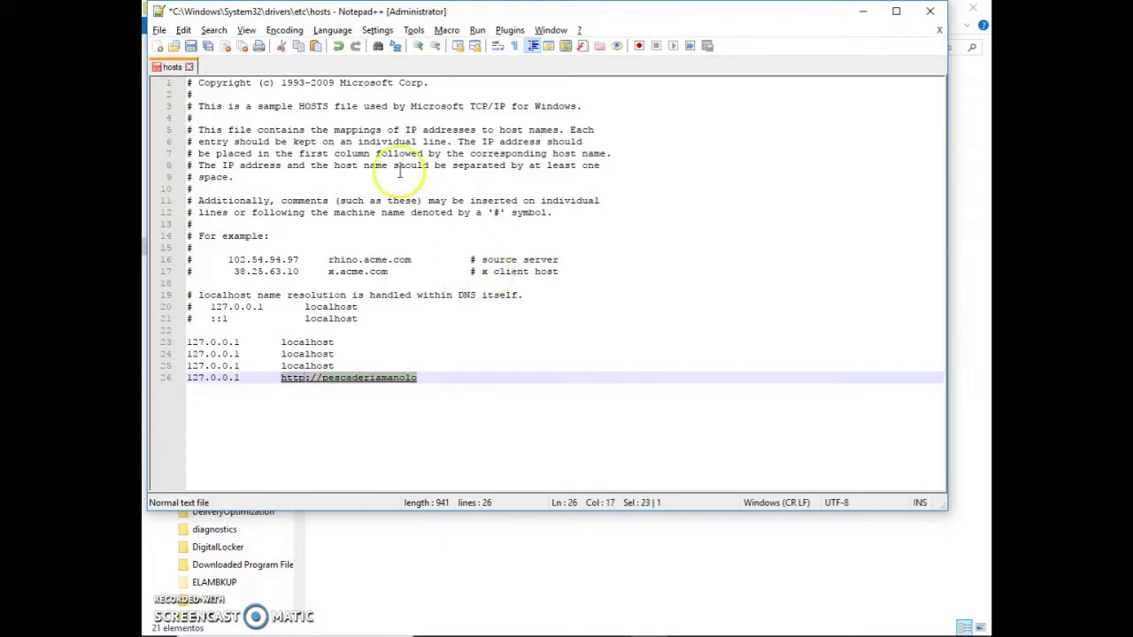
{"action": "left_click", "coordinate": [191, 46]}
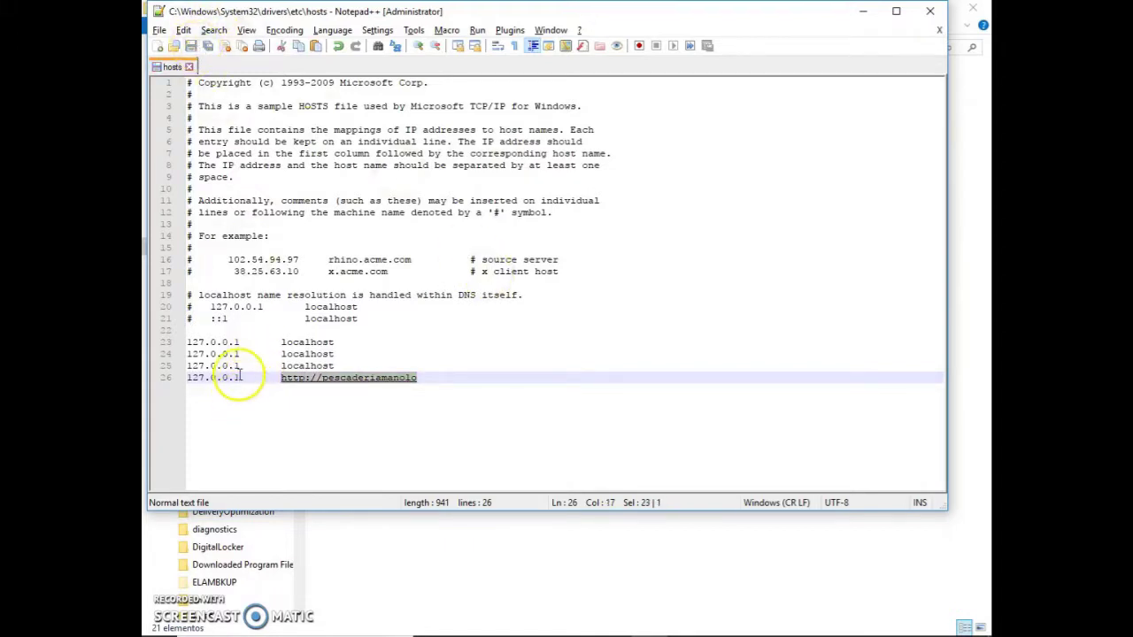
{"action": "left_click_drag", "start_coordinate": [239, 378], "coordinate": [187, 378]}
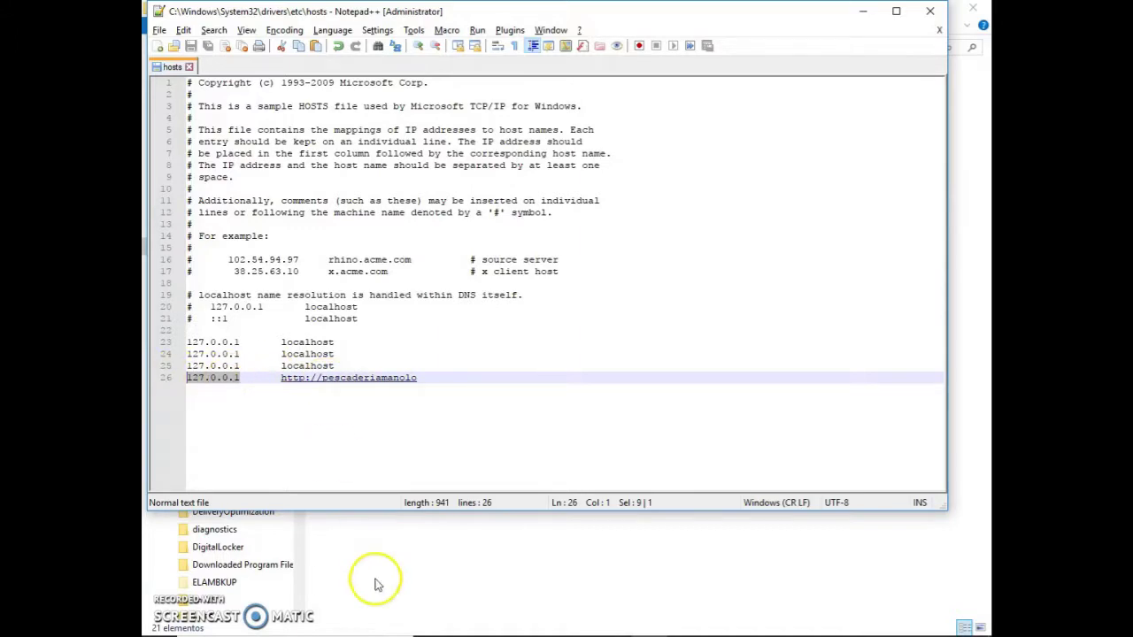
{"action": "mouse_move", "coordinate": [415, 630]}
{"action": "left_click", "coordinate": [539, 624]}
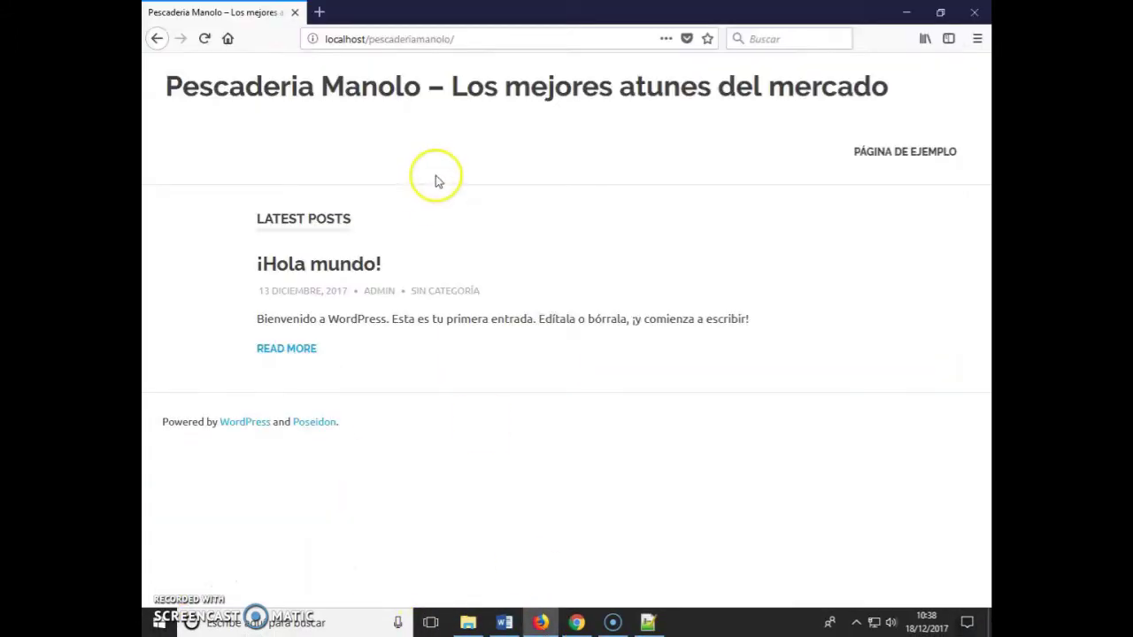
{"action": "left_click", "coordinate": [320, 12]}
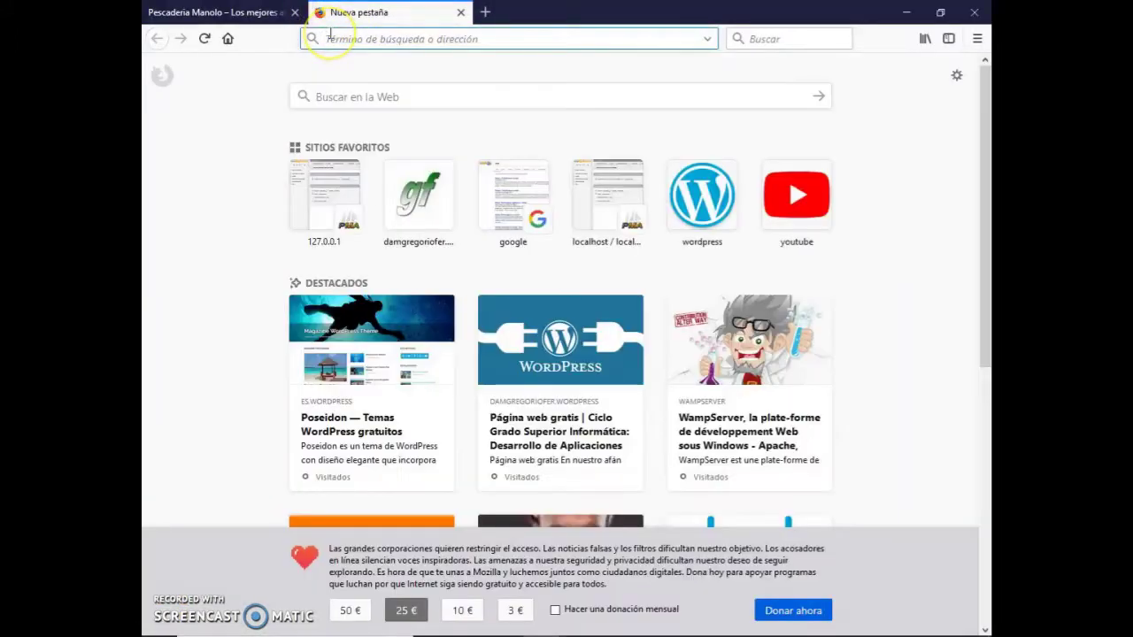
{"action": "type", "text": "pescaderiamanolo"}
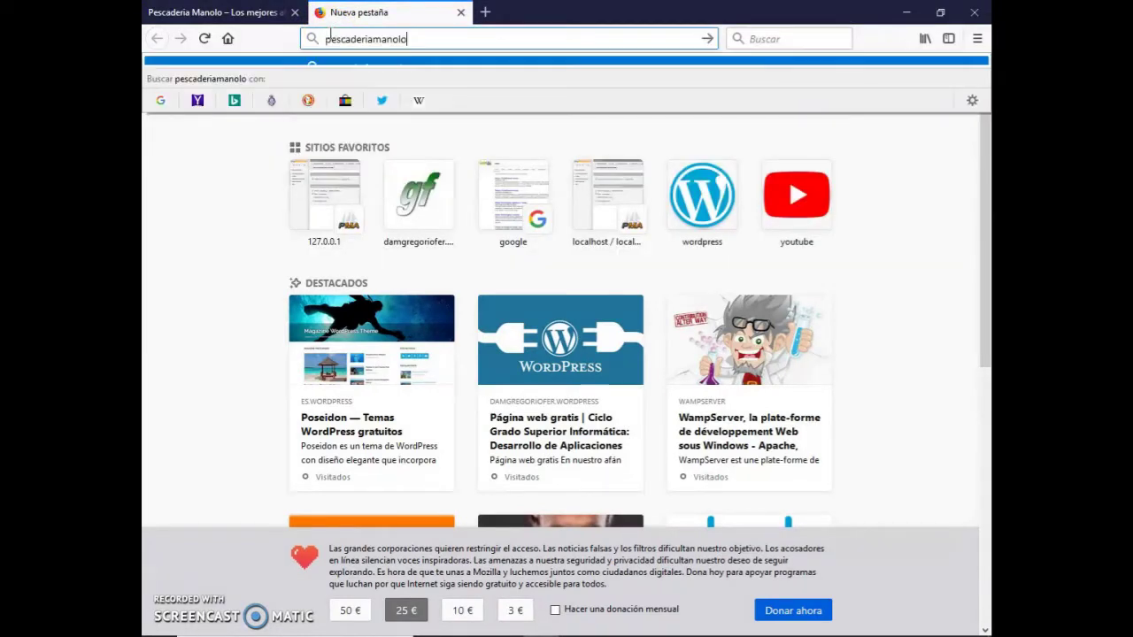
{"action": "key", "text": "Escape"}
{"action": "left_click", "coordinate": [326, 39]}
{"action": "type", "text": "http://"}
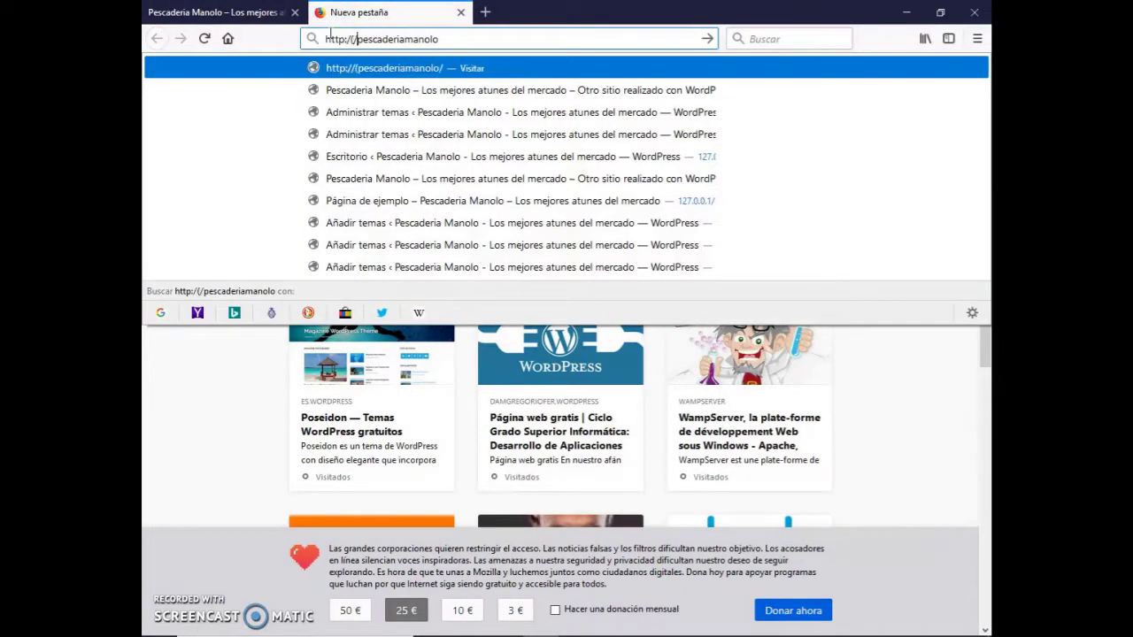
{"action": "key", "text": "Return"}
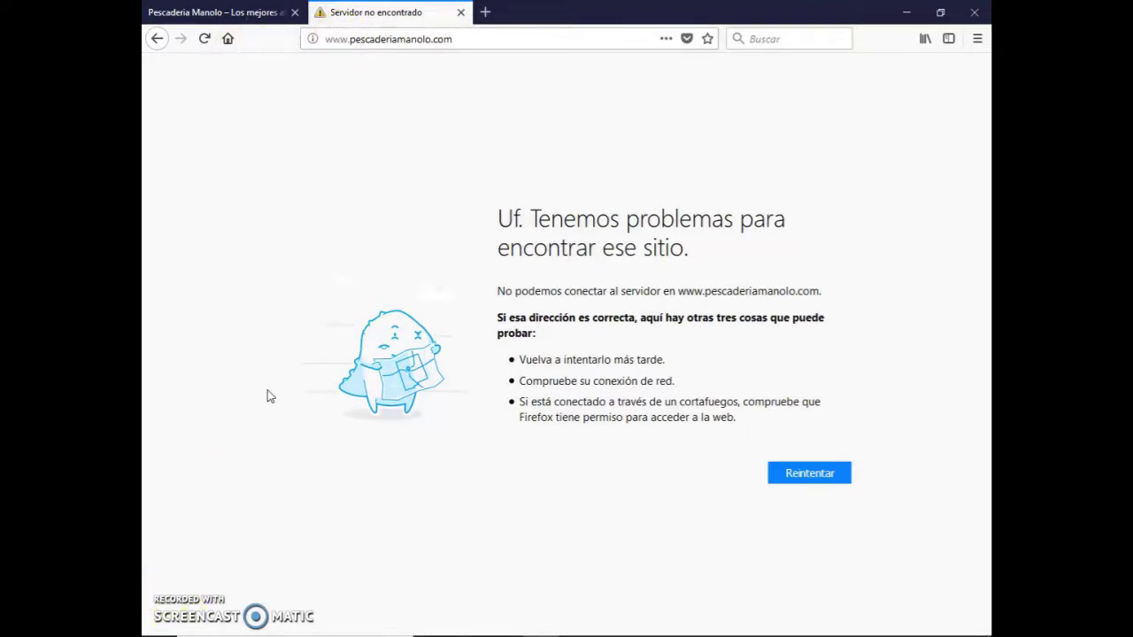
Load localhost in another new tab and open phpMyAdmin from the WampServer homepage.
{"action": "left_click_drag", "start_coordinate": [271, 396], "coordinate": [361, 124]}
{"action": "left_click", "coordinate": [481, 14]}
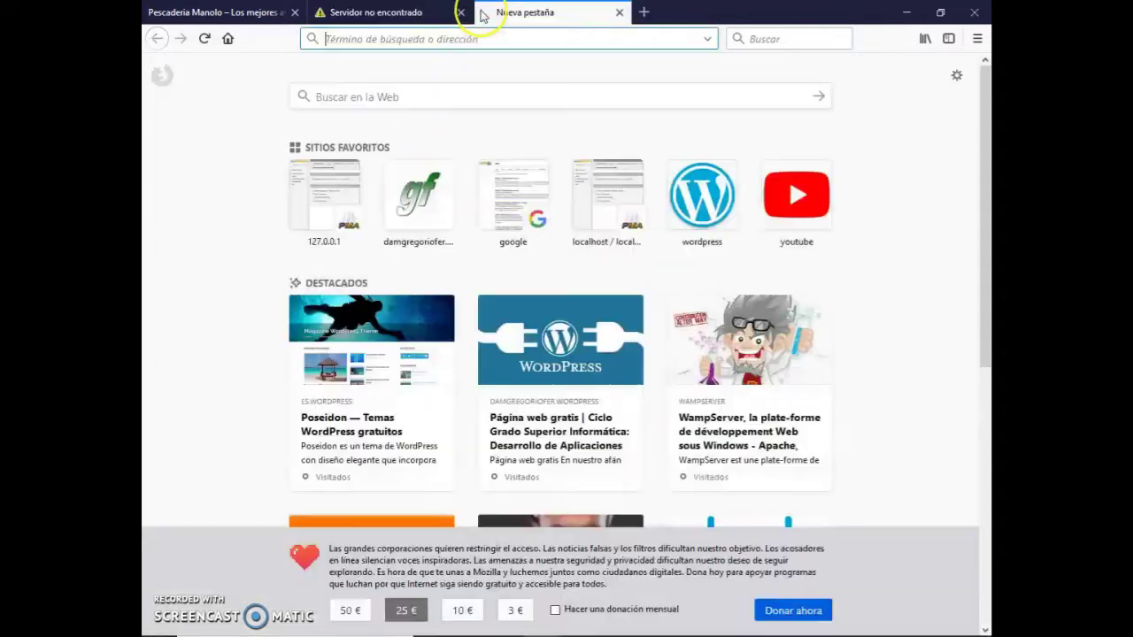
{"action": "type", "text": "loca"}
{"action": "type", "text": "lhost/"}
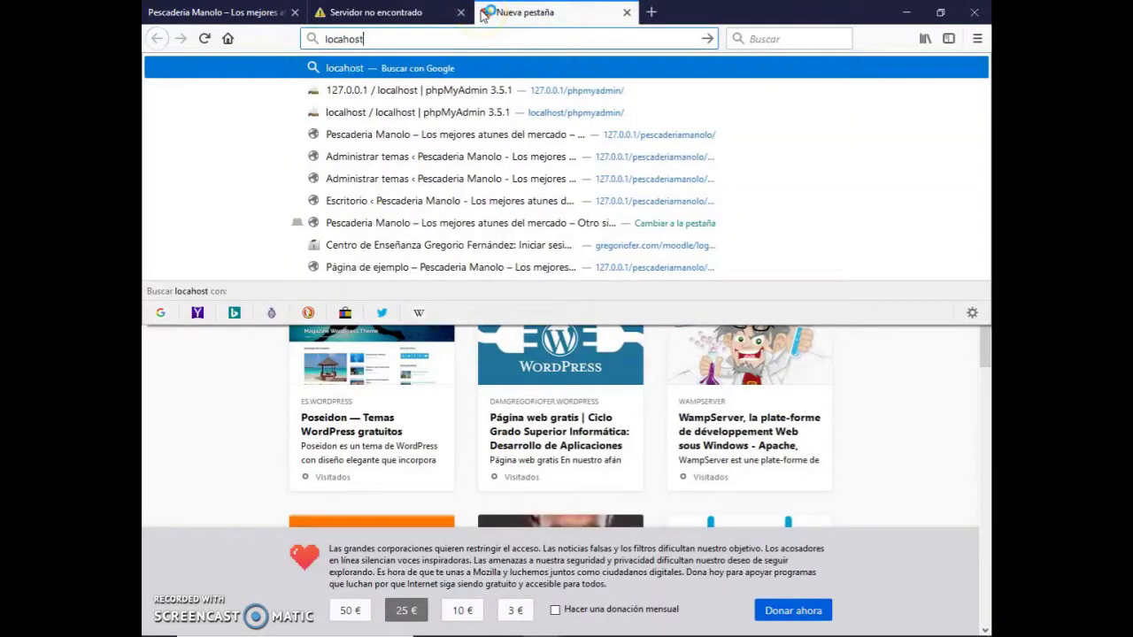
{"action": "key", "text": "Return"}
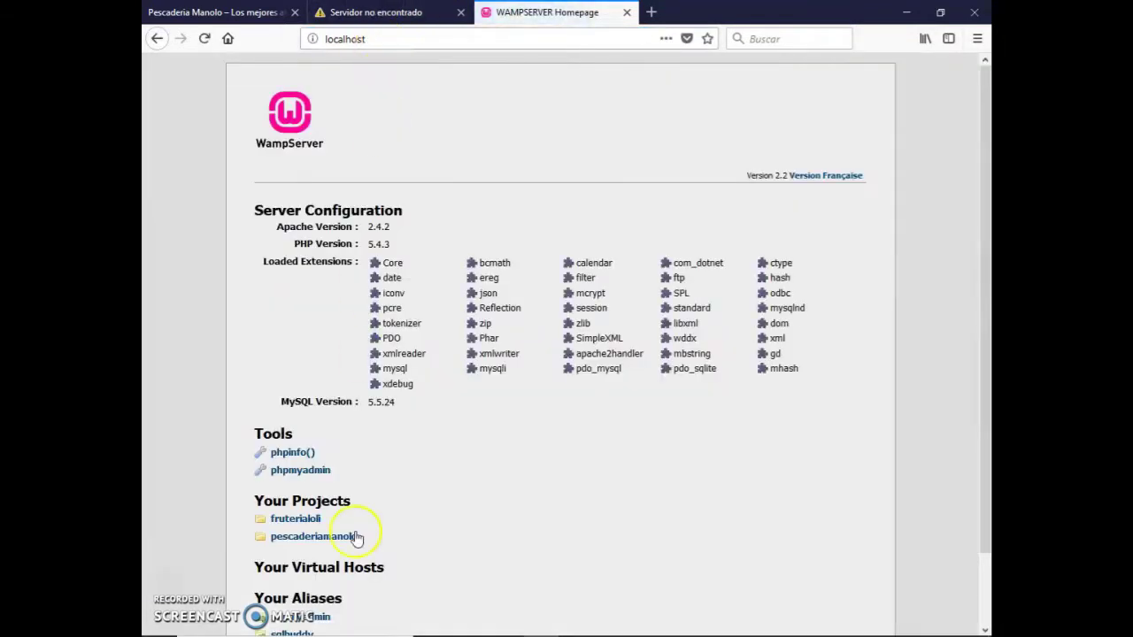
{"action": "left_click", "coordinate": [311, 472]}
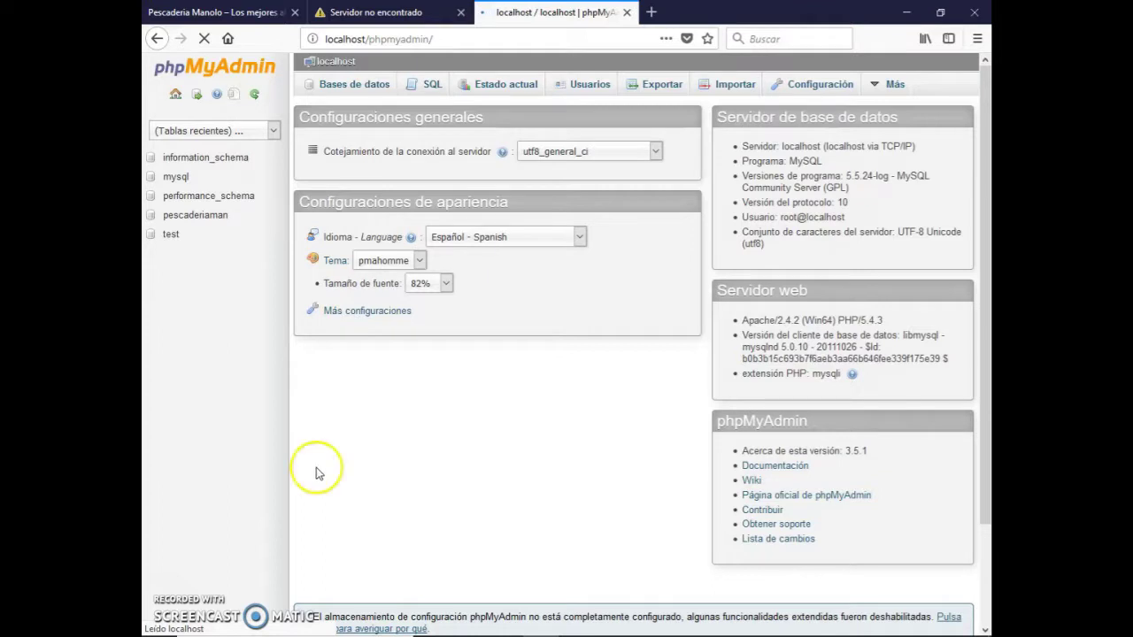
Open the manolo_options table of the pescaderiaman database.
{"action": "left_click", "coordinate": [210, 221]}
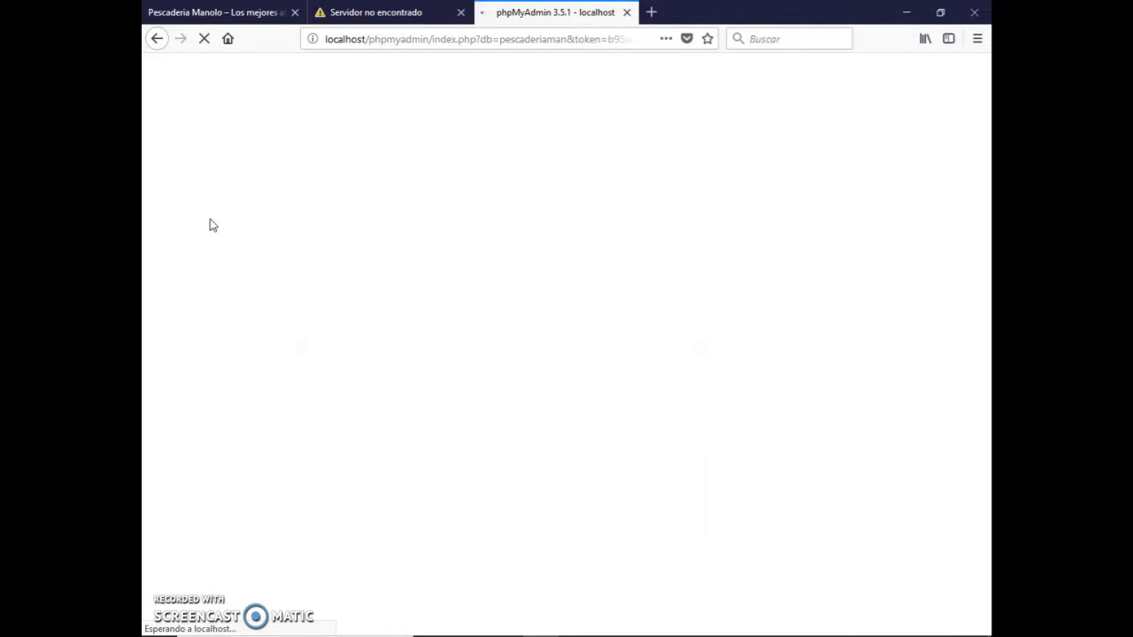
{"action": "left_click_drag", "start_coordinate": [428, 213], "coordinate": [369, 229]}
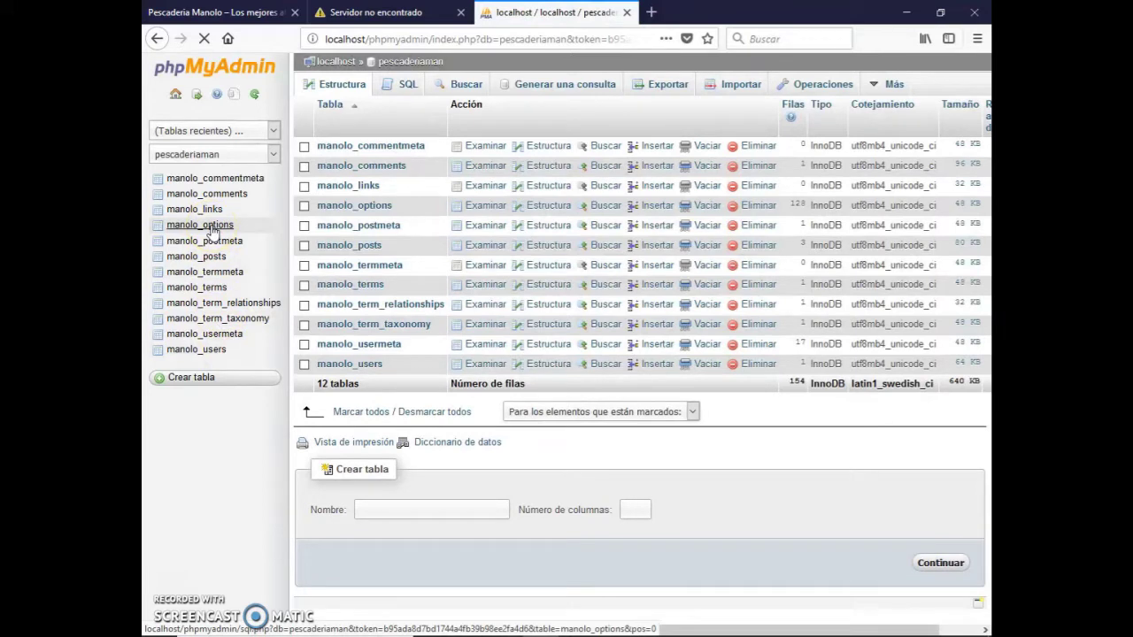
{"action": "left_click", "coordinate": [212, 228]}
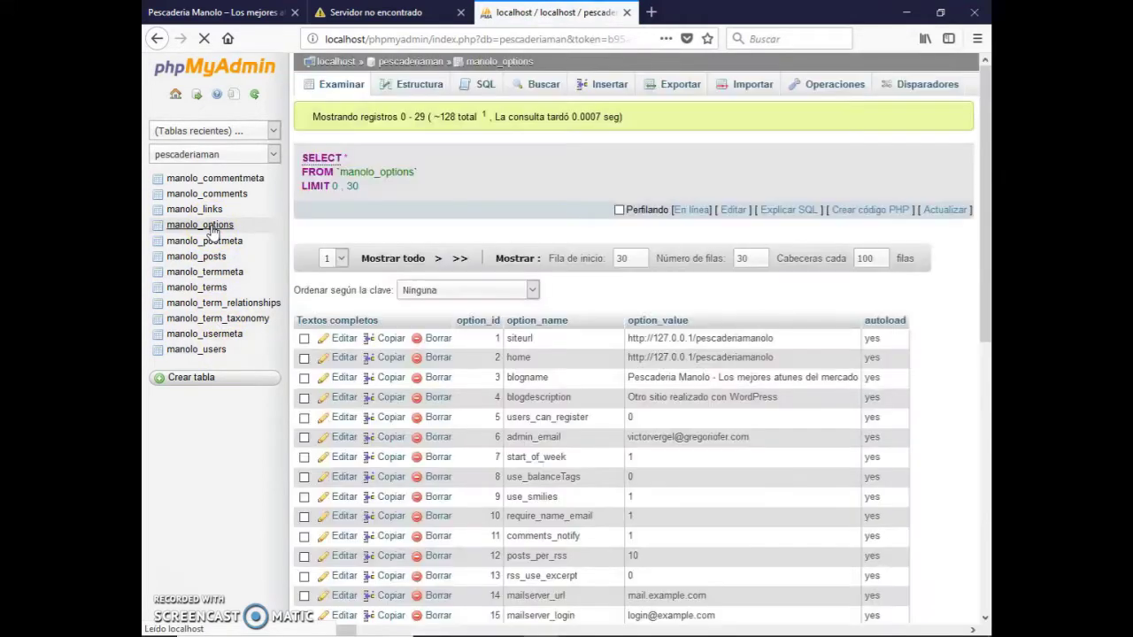
{"action": "double_click", "coordinate": [772, 351]}
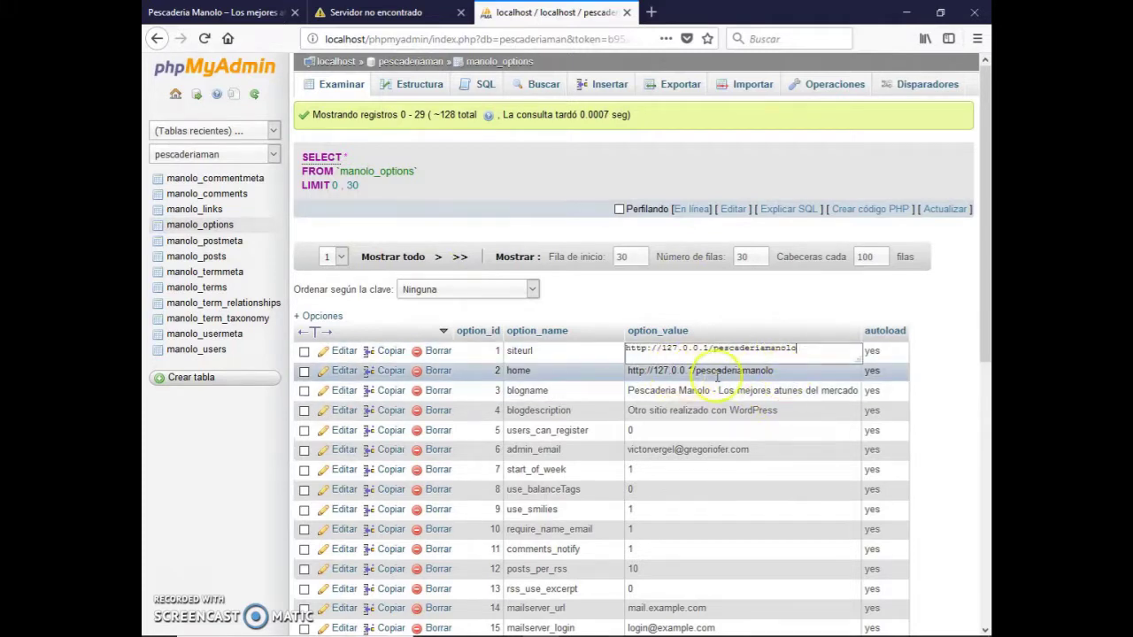
{"action": "left_click", "coordinate": [770, 301]}
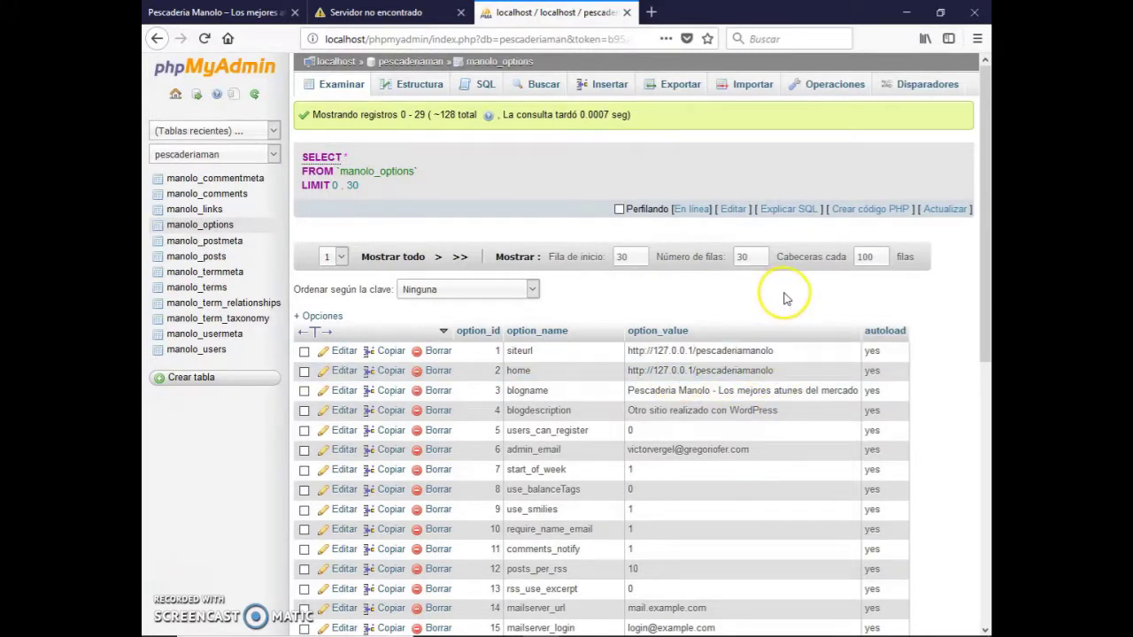
{"action": "scroll", "coordinate": [784, 299], "scroll_direction": "down", "scroll_amount": 1}
{"action": "scroll", "coordinate": [784, 298], "scroll_direction": "down", "scroll_amount": 2}
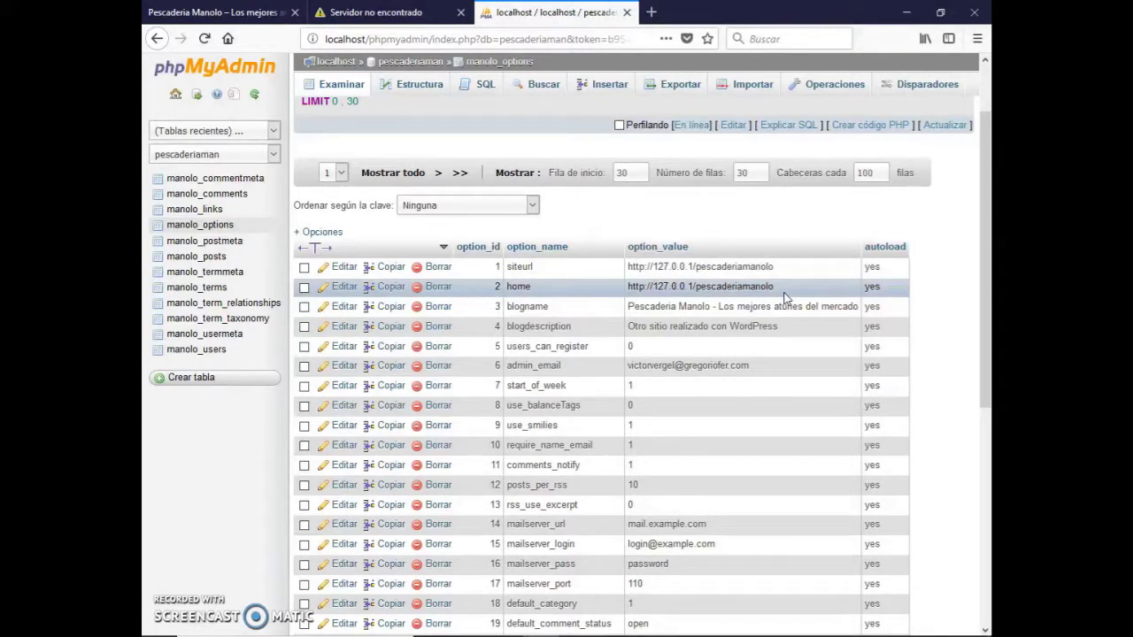
{"action": "double_click", "coordinate": [783, 266]}
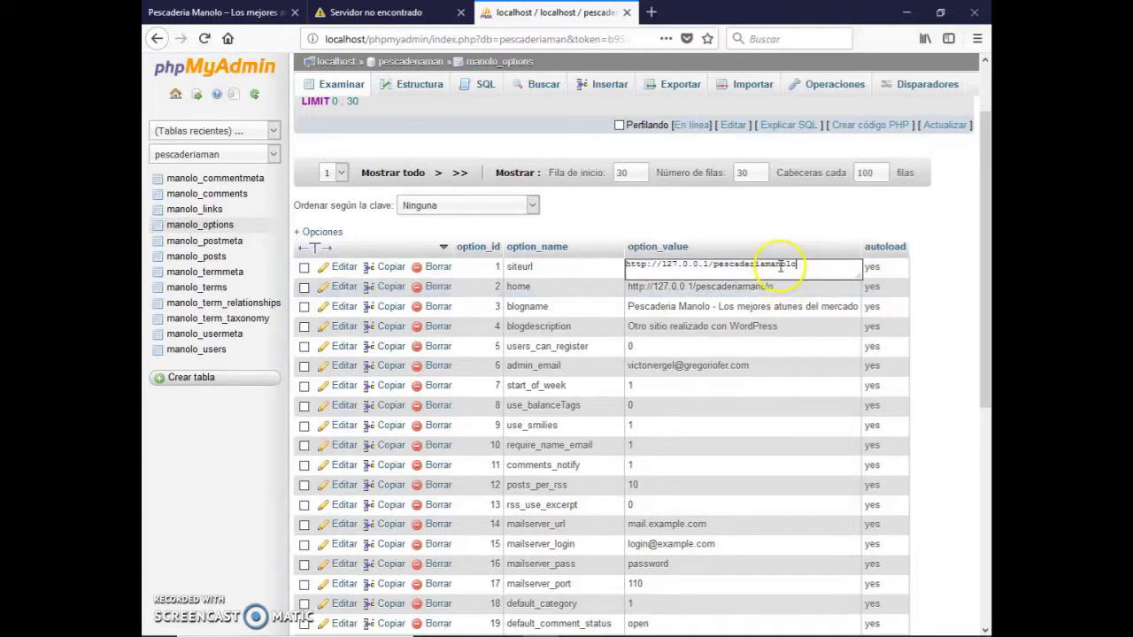
{"action": "type", "text": ".com"}
{"action": "left_click", "coordinate": [783, 288]}
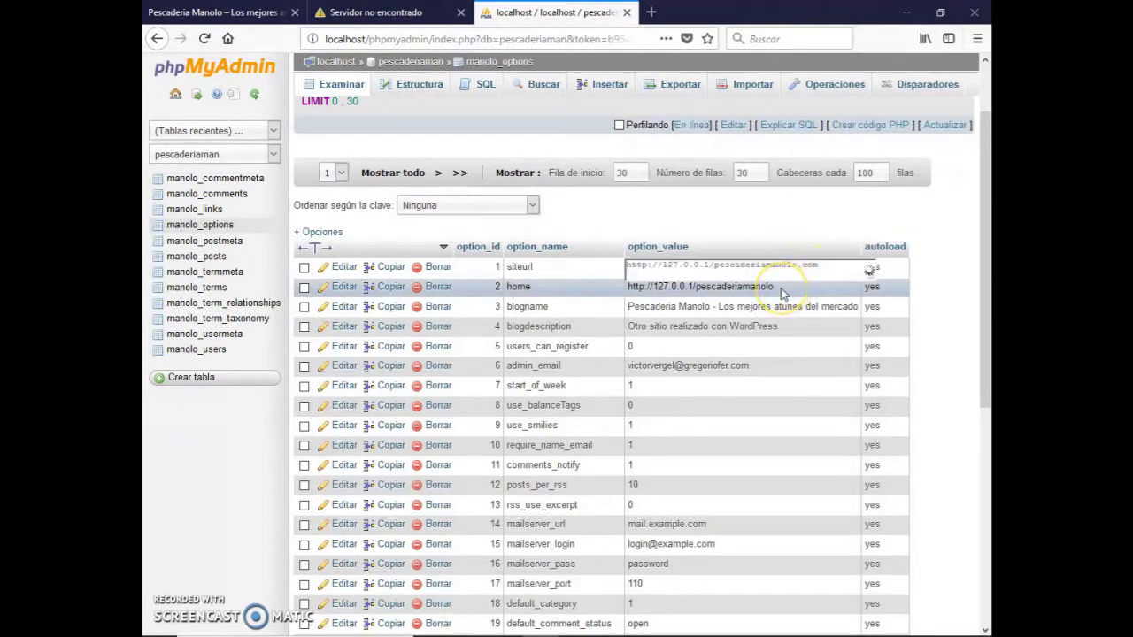
{"action": "double_click", "coordinate": [779, 285]}
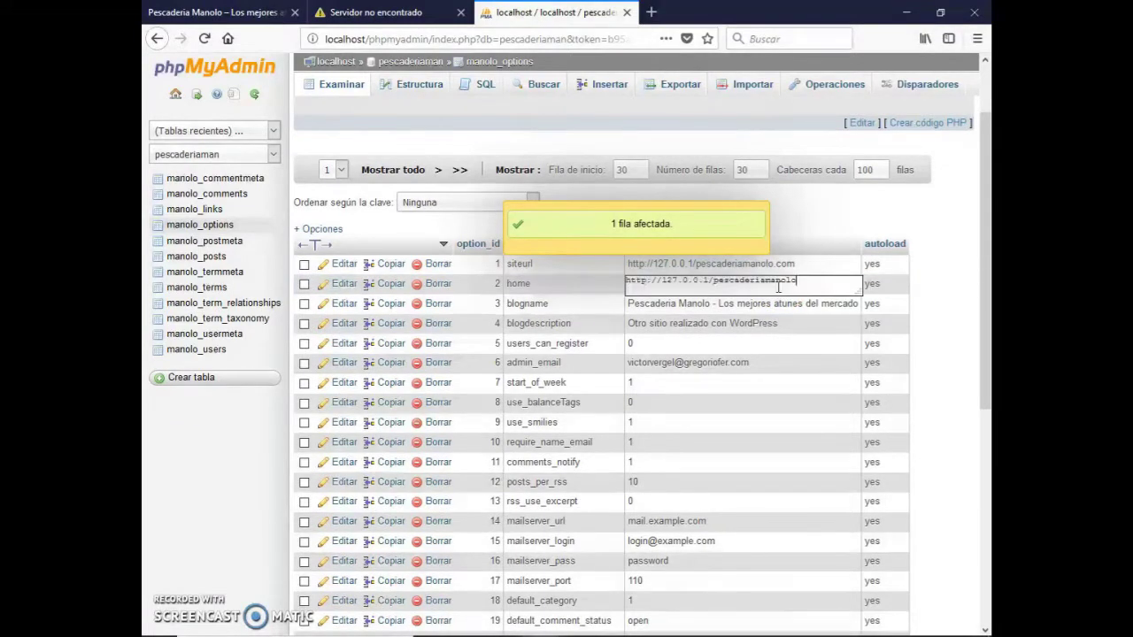
{"action": "left_click", "coordinate": [787, 284]}
{"action": "type", "text": ".com"}
{"action": "key", "text": "Return"}
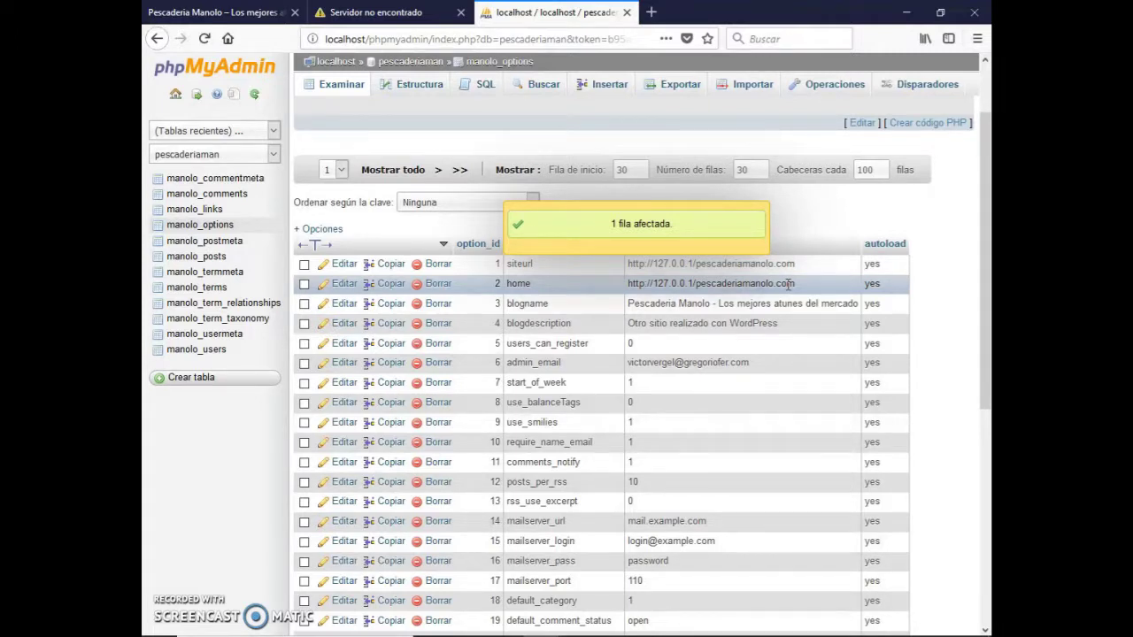
{"action": "left_click", "coordinate": [776, 265]}
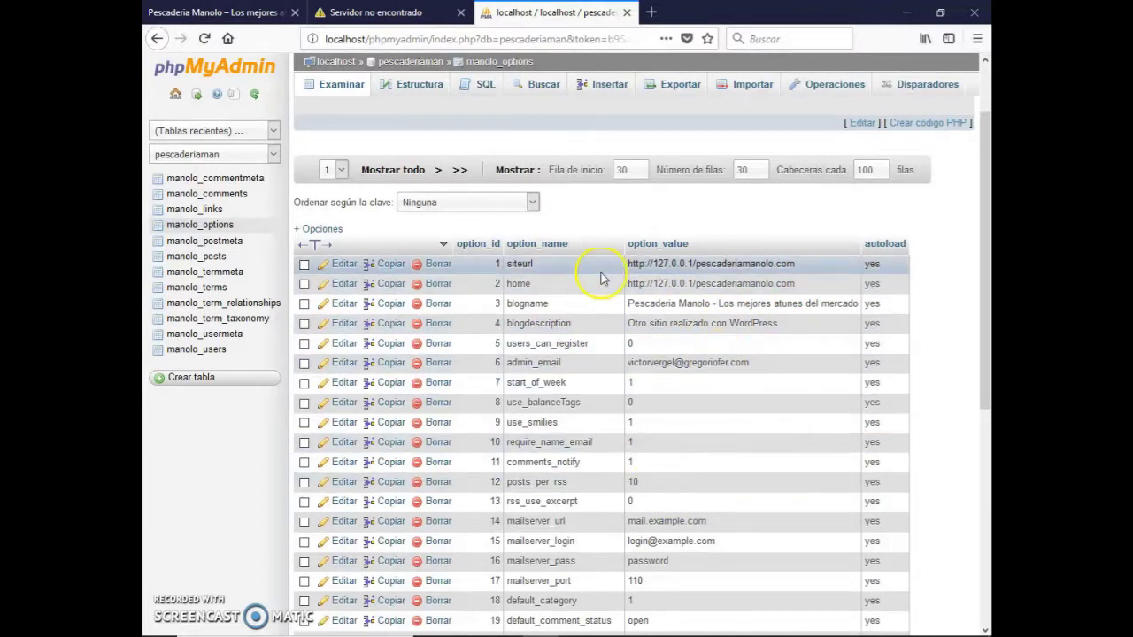
Switch to File Explorer and rename the pescaderiamanolo folder under www to pescaderiamanolo.com.
{"action": "left_click", "coordinate": [463, 619]}
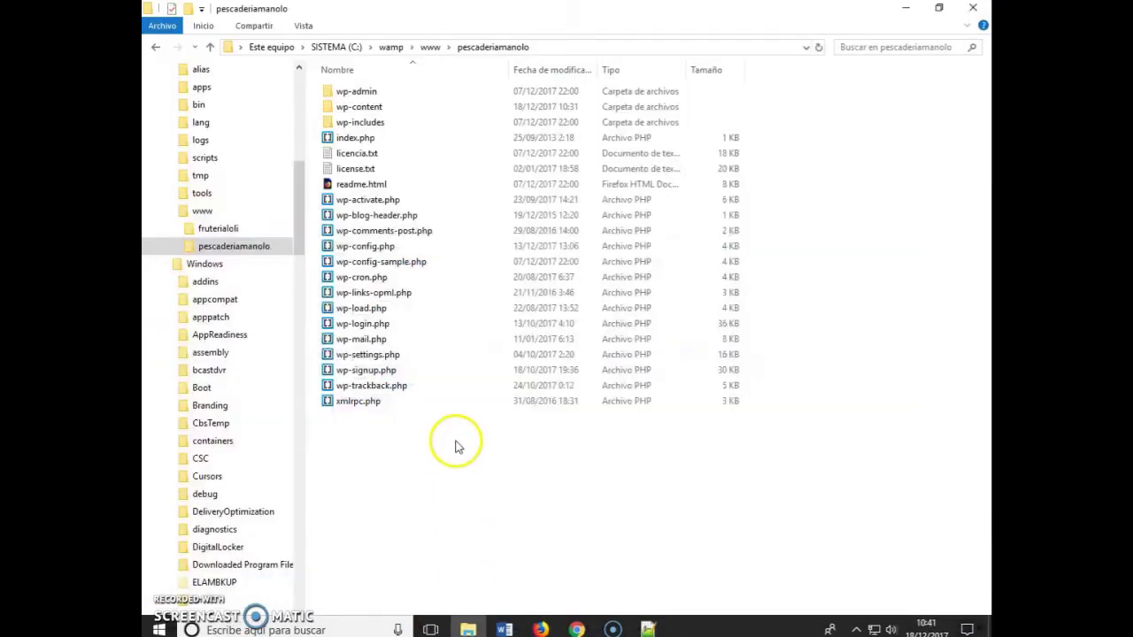
{"action": "left_click", "coordinate": [256, 251]}
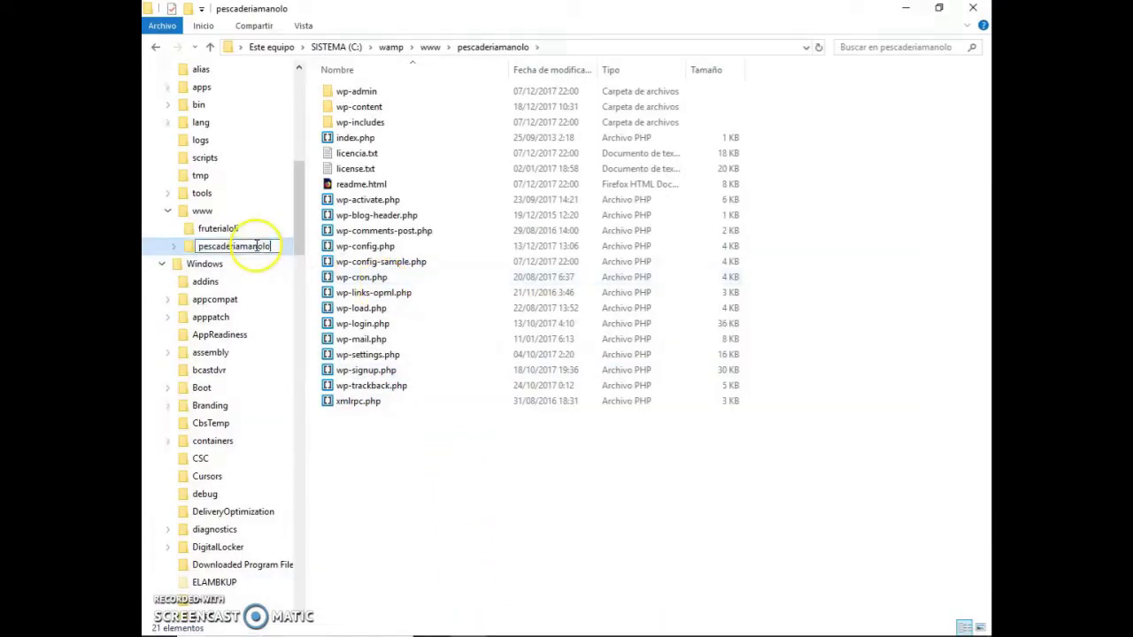
{"action": "type", "text": ".com"}
{"action": "key", "text": "Return"}
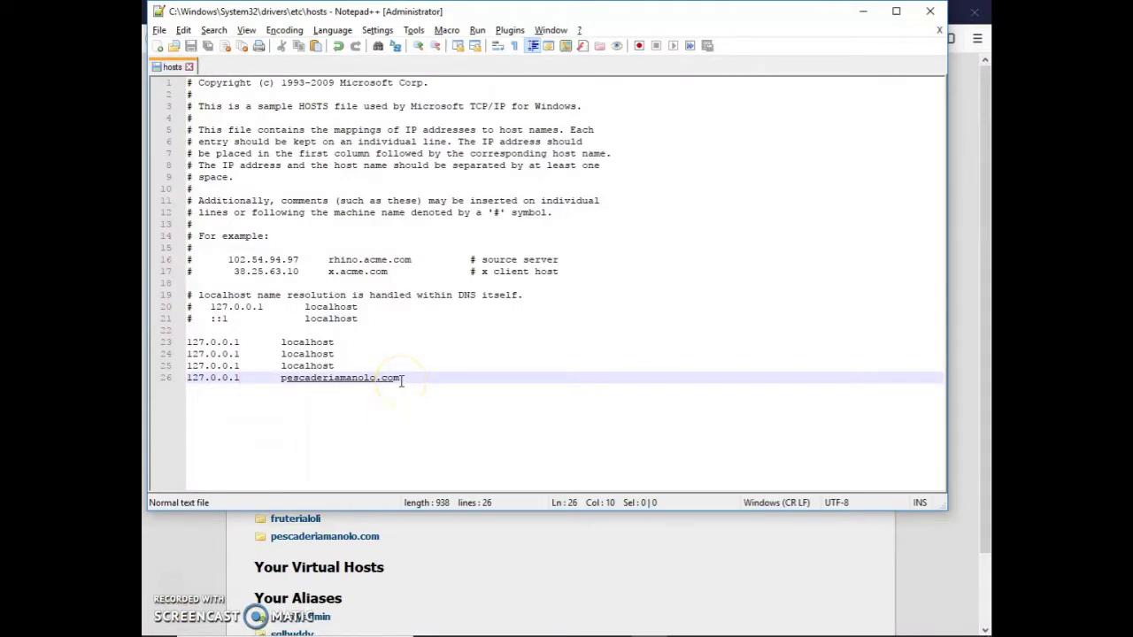
Select the host name pescaderiamanolo.com in the last entry of the hosts file to review it.
{"action": "left_click_drag", "start_coordinate": [414, 379], "coordinate": [282, 379]}
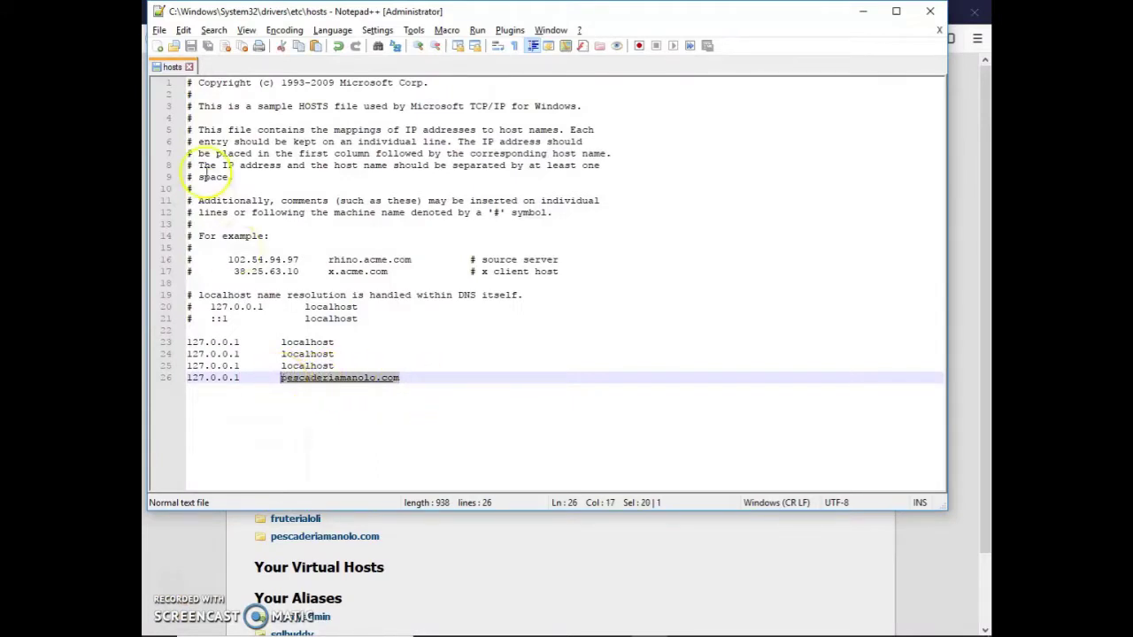
{"action": "left_click", "coordinate": [403, 377]}
{"action": "left_click_drag", "start_coordinate": [402, 376], "coordinate": [263, 380]}
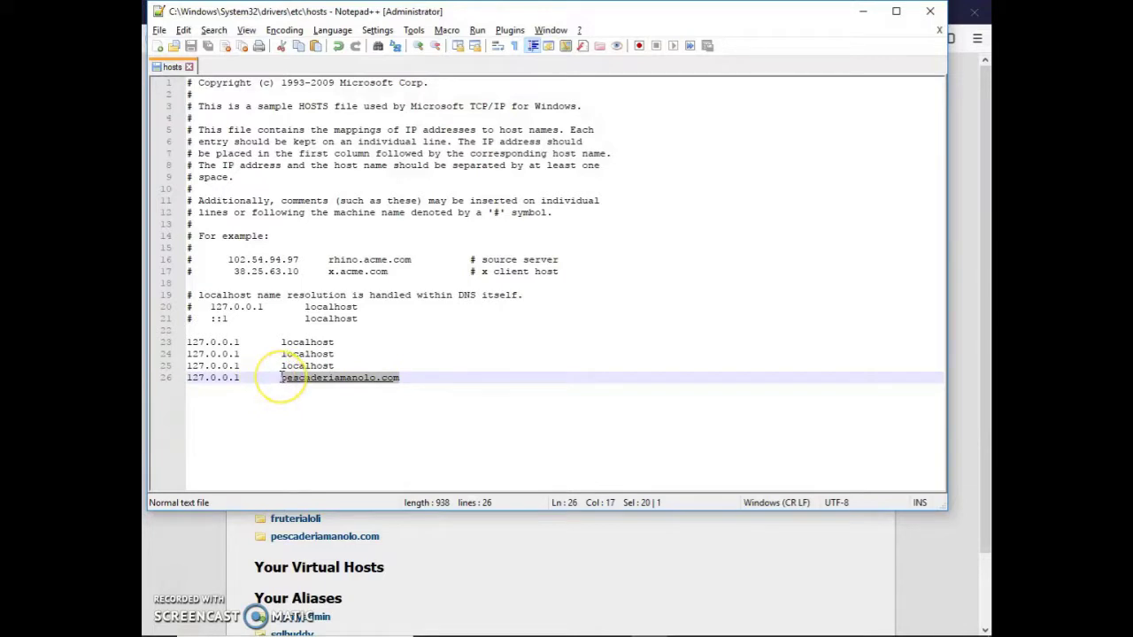
Select the IP address 127.0.0.1 in the last entry of the hosts file to review it.
{"action": "left_click", "coordinate": [240, 379]}
{"action": "key", "text": "shift+End"}
{"action": "left_click_drag", "start_coordinate": [240, 379], "coordinate": [173, 381]}
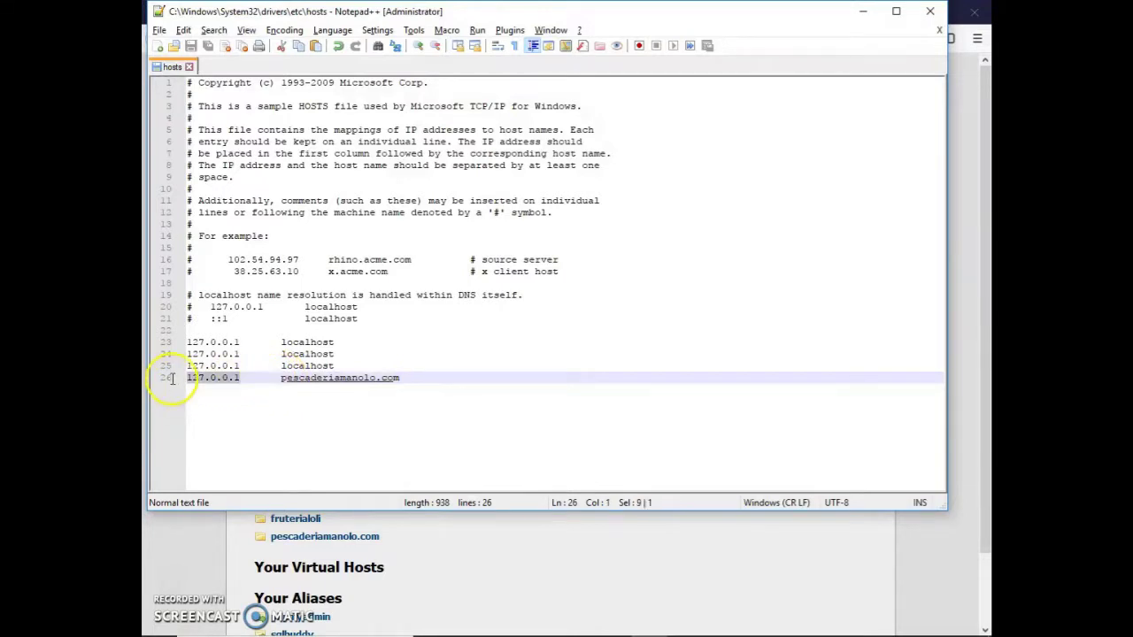
Switch to Firefox and reload pescaderiamanolo.com to check where the domain leads.
{"action": "key", "text": "alt+Tab"}
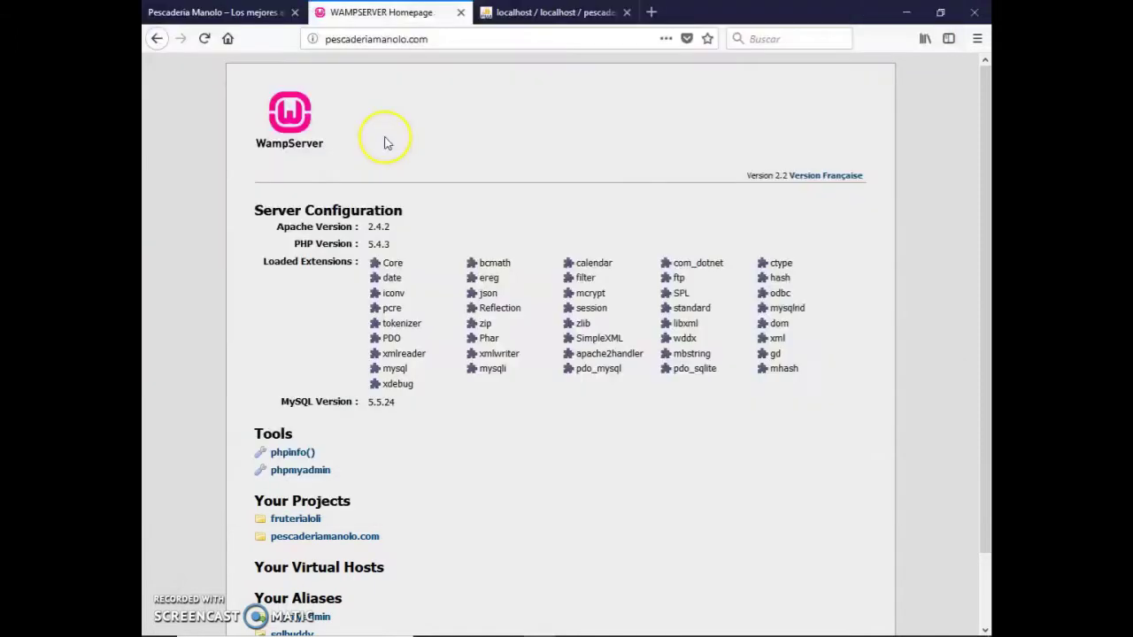
{"action": "left_click", "coordinate": [442, 37]}
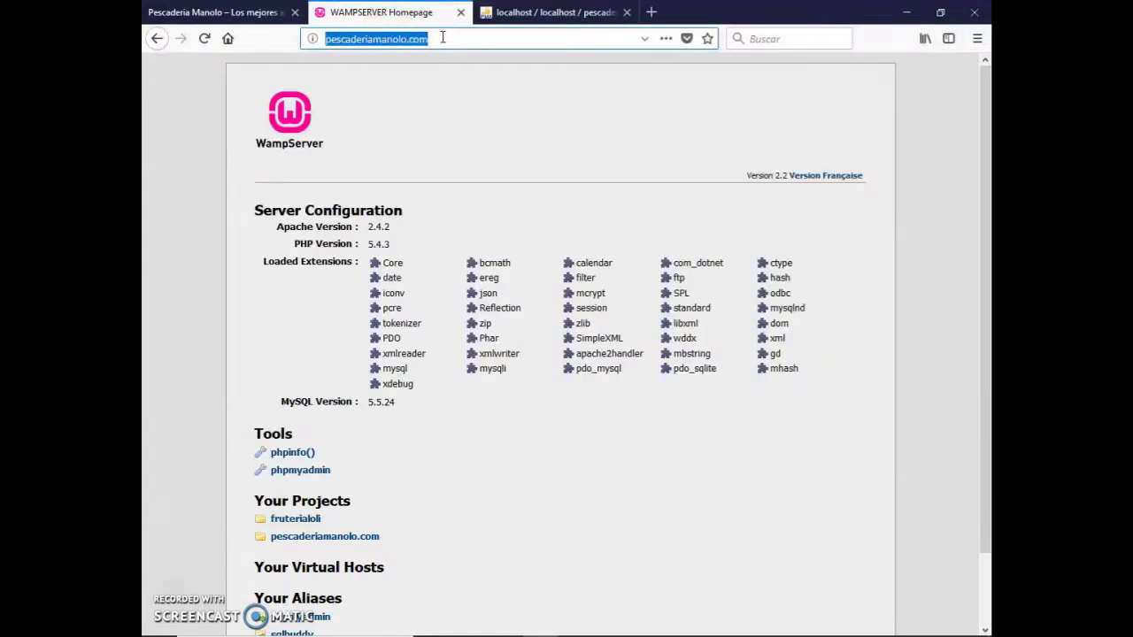
{"action": "left_click", "coordinate": [205, 38]}
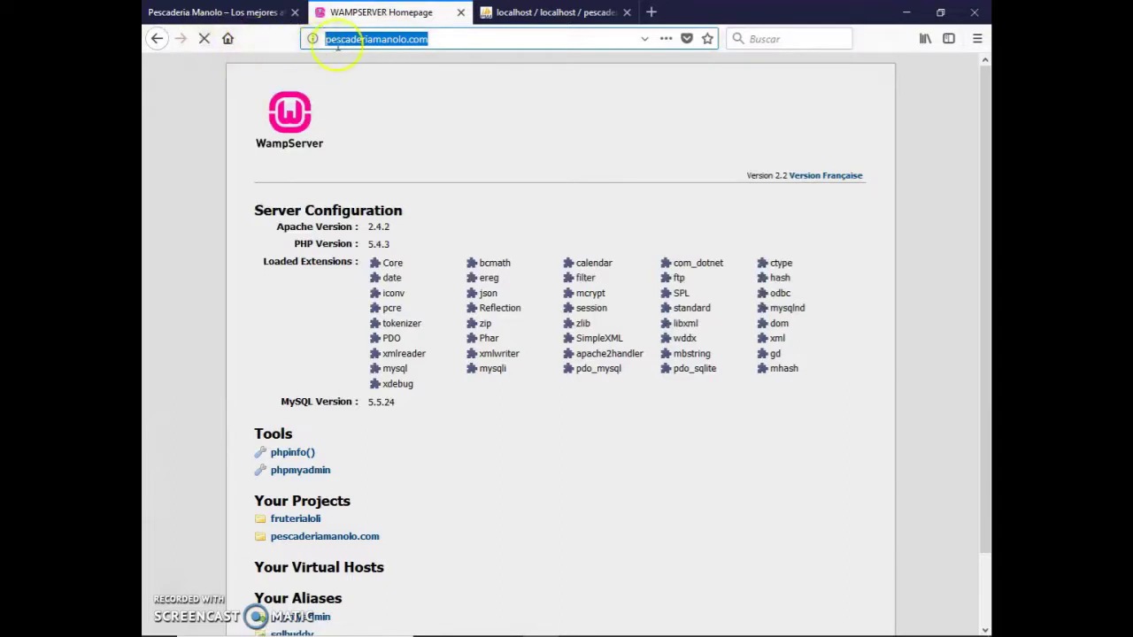
{"action": "left_click_drag", "start_coordinate": [325, 39], "coordinate": [435, 39]}
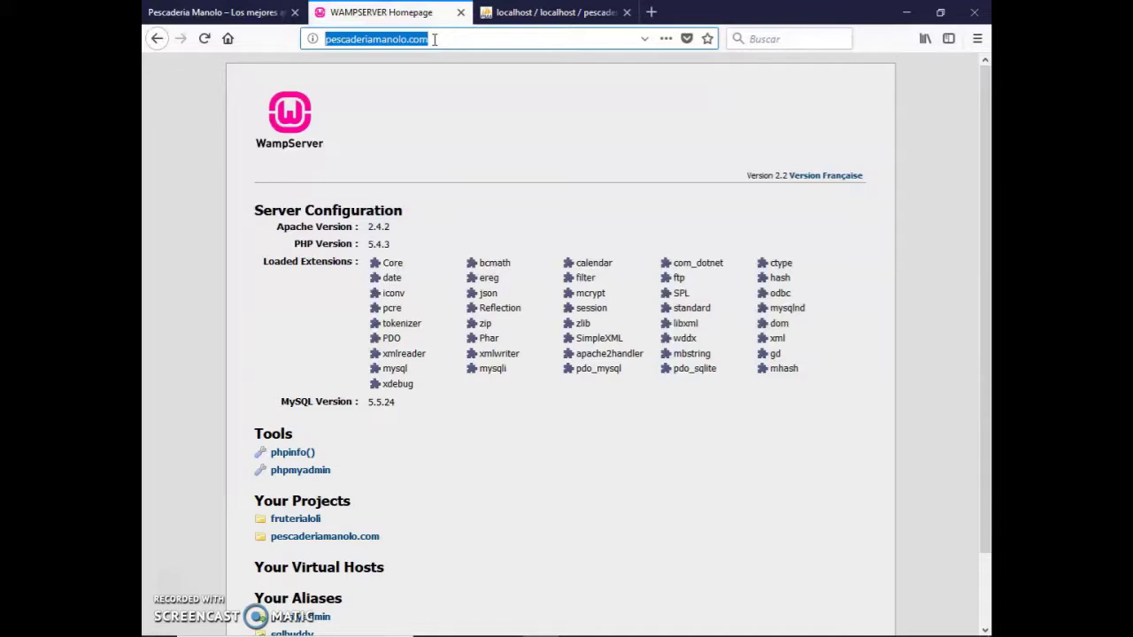
Switch to Notepad++ and comment out the pescaderiamanolo.com entry in the hosts file with #.
{"action": "key", "text": "alt+Tab"}
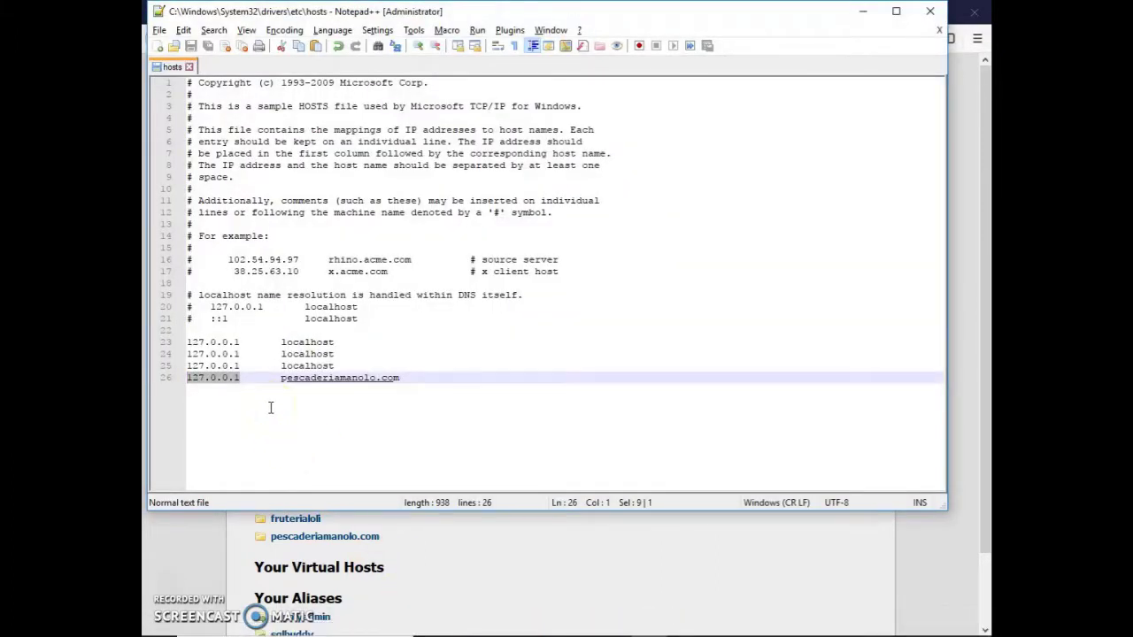
{"action": "type", "text": "#"}
{"action": "key", "text": "ctrl+z"}
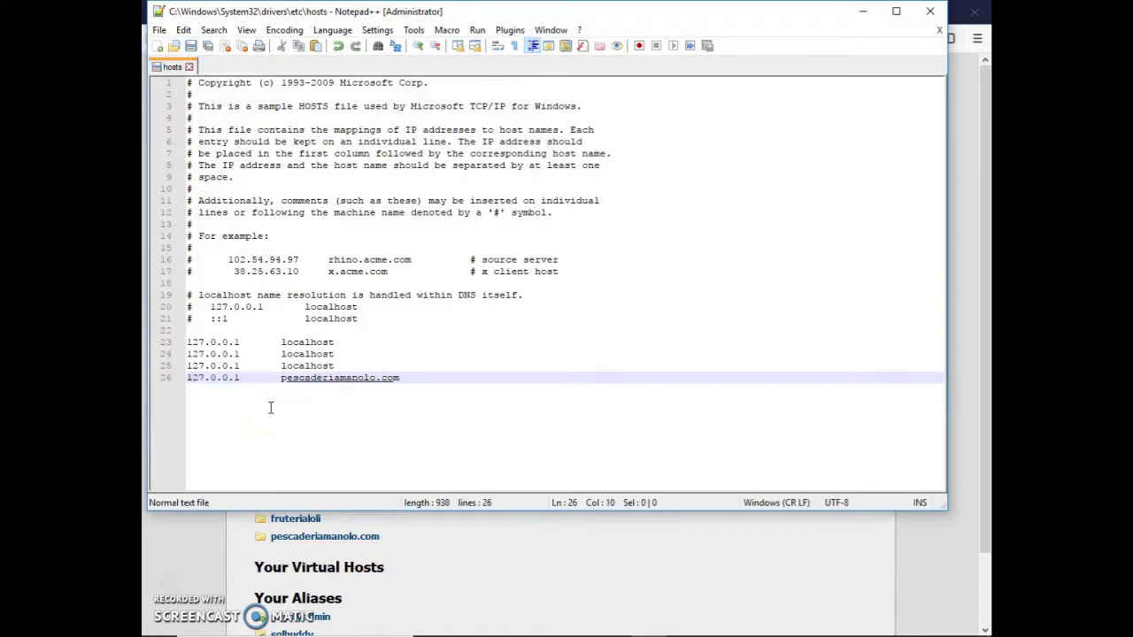
{"action": "type", "text": "#"}
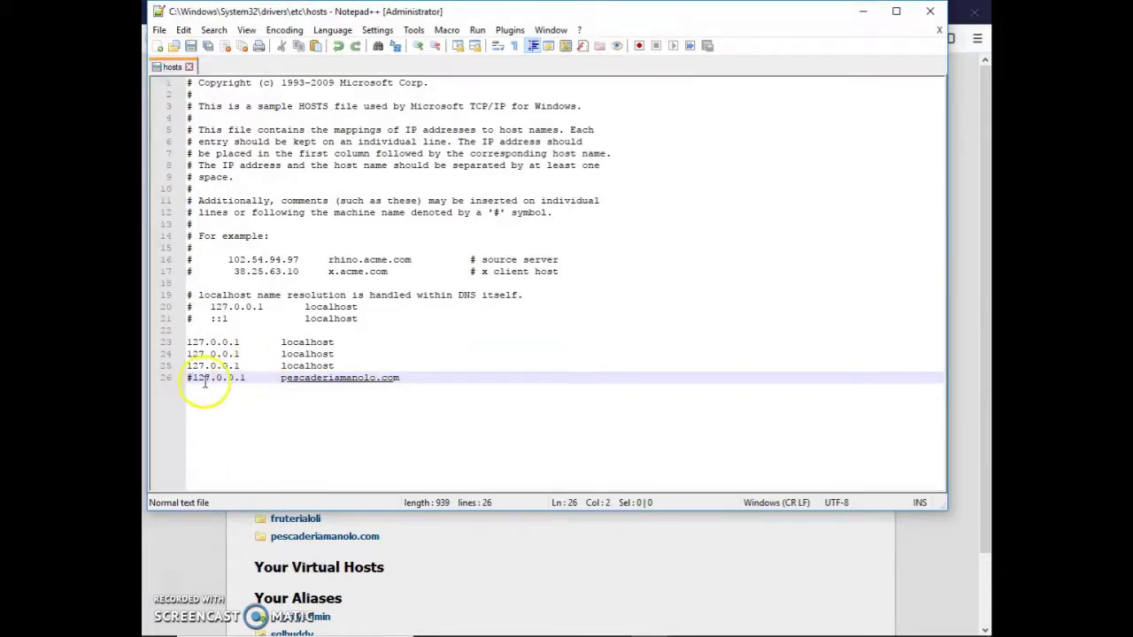
Test pescaderiamanolo.com by reloading it in Firefox and opening the same address in Chrome.
{"action": "key", "text": "alt+Tab"}
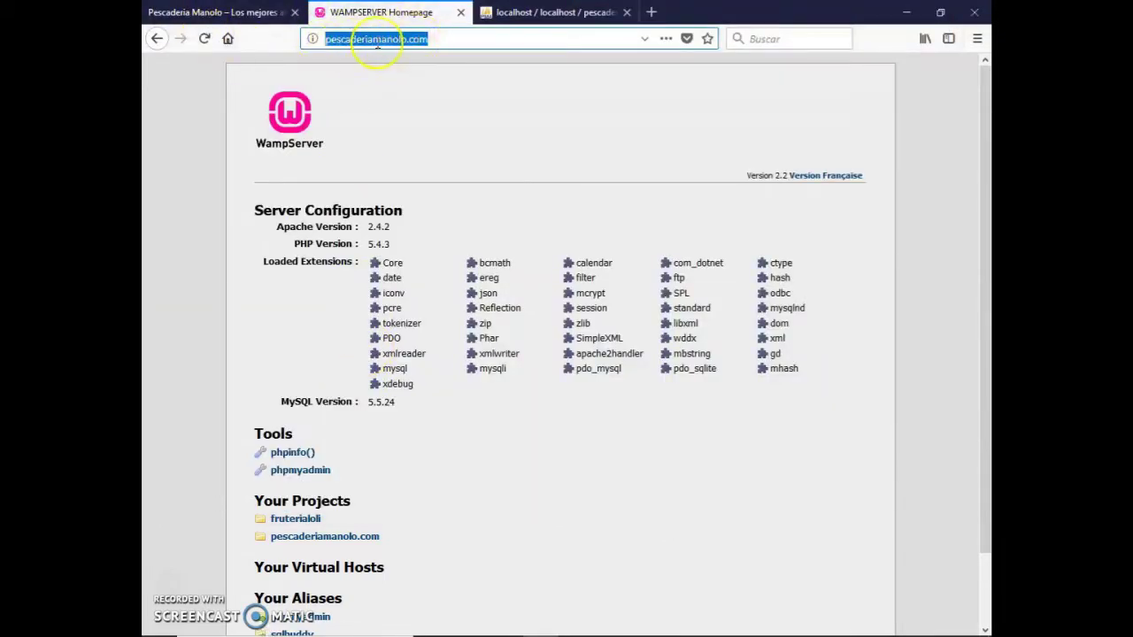
{"action": "left_click", "coordinate": [205, 38]}
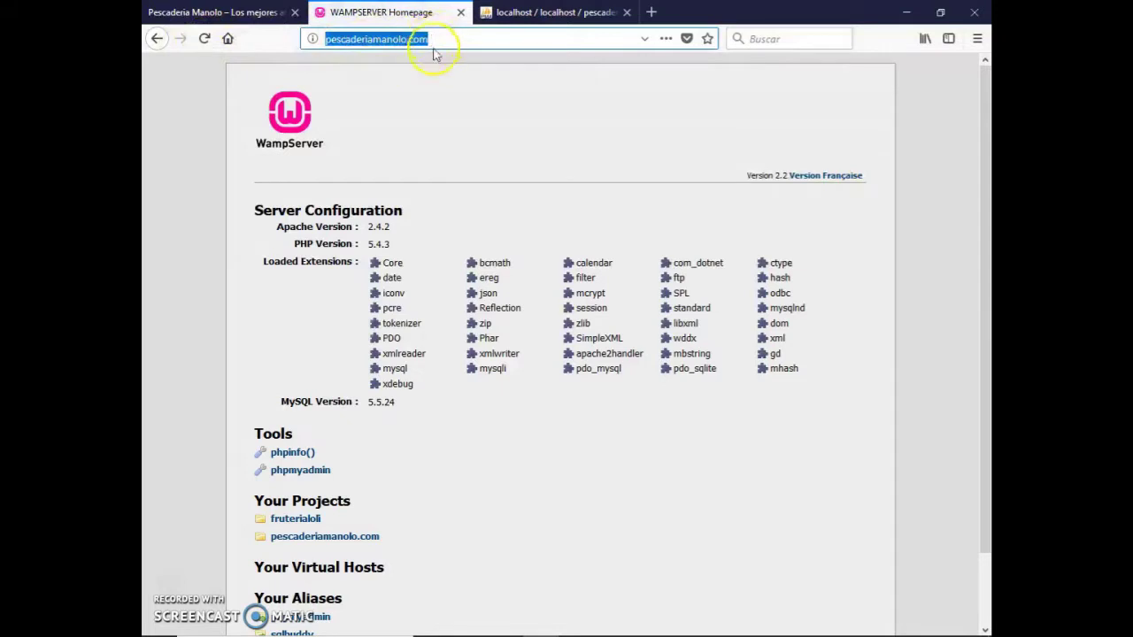
{"action": "mouse_move", "coordinate": [442, 630]}
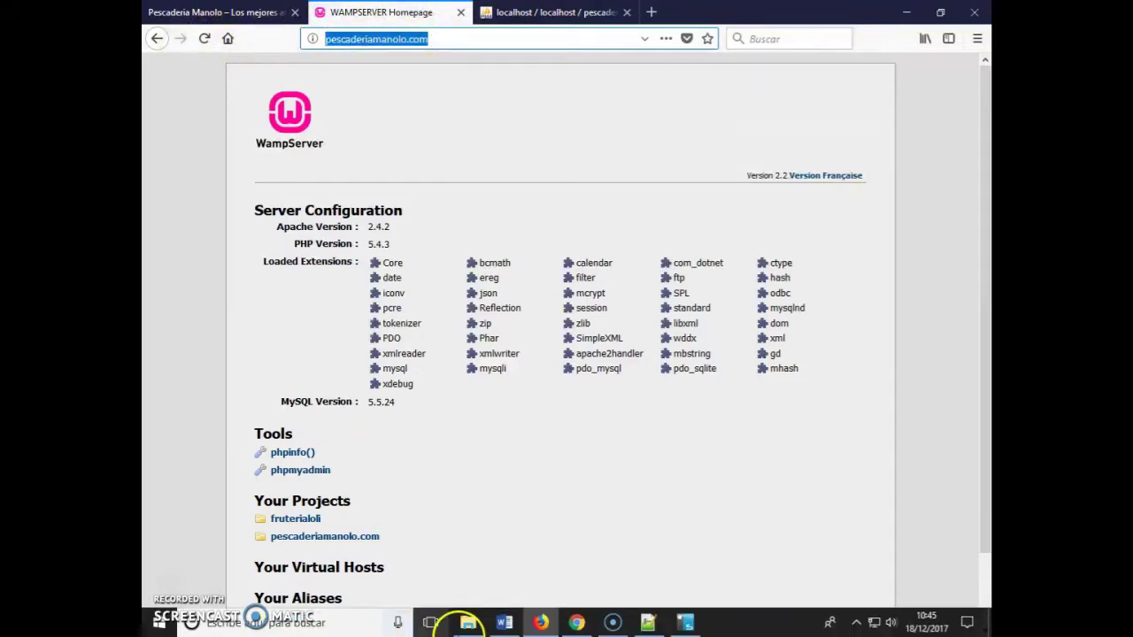
{"action": "left_click", "coordinate": [576, 623]}
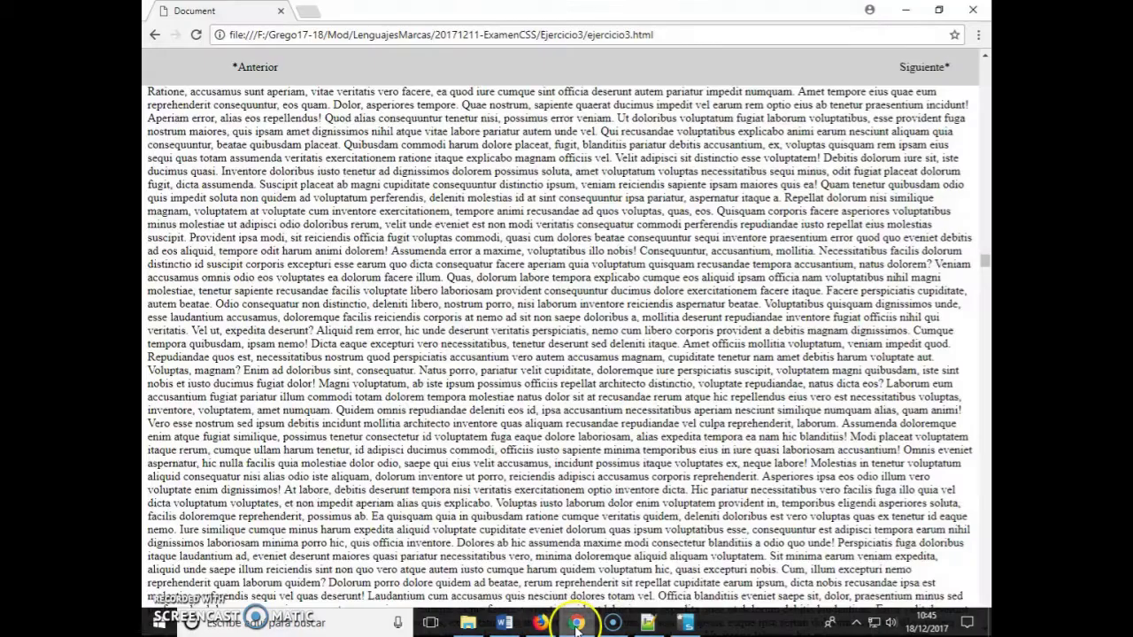
{"action": "left_click", "coordinate": [310, 34]}
{"action": "key", "text": "Return"}
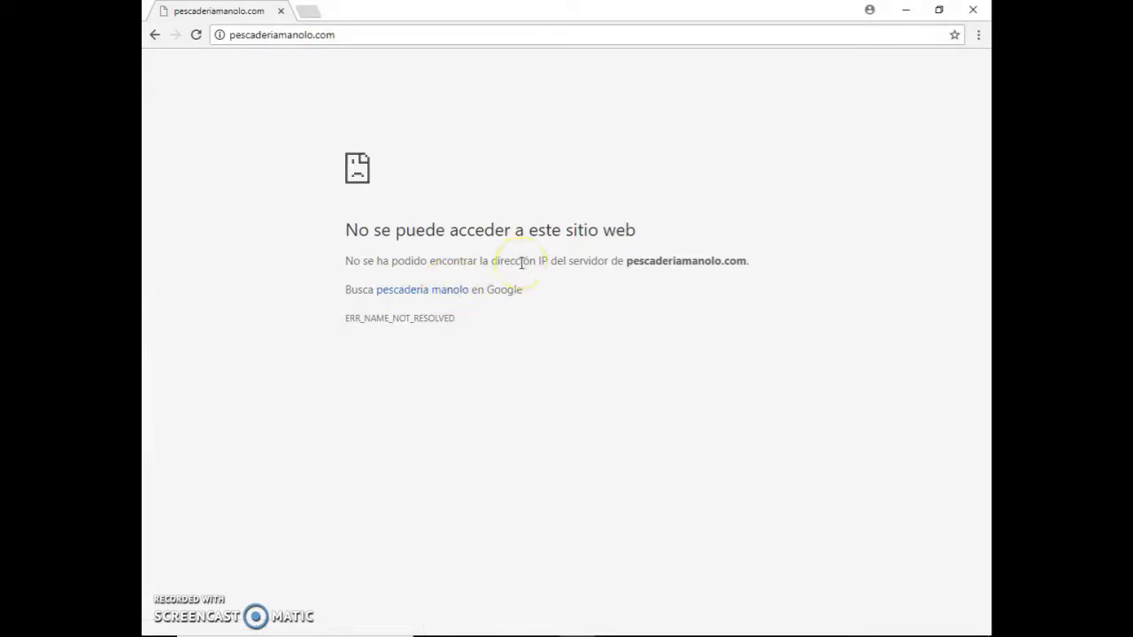
{"action": "left_click_drag", "start_coordinate": [372, 320], "coordinate": [474, 324]}
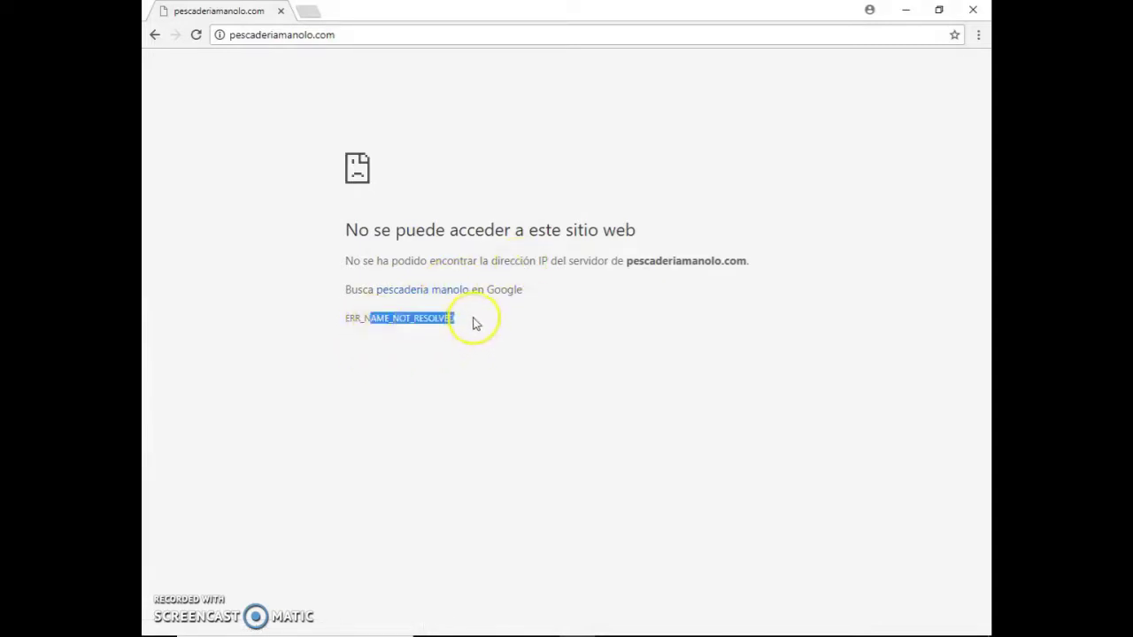
Switch to Notepad++ and place the cursor at the end of the pescaderiamanolo.com entry in the hosts file.
{"action": "key", "text": "alt+Tab"}
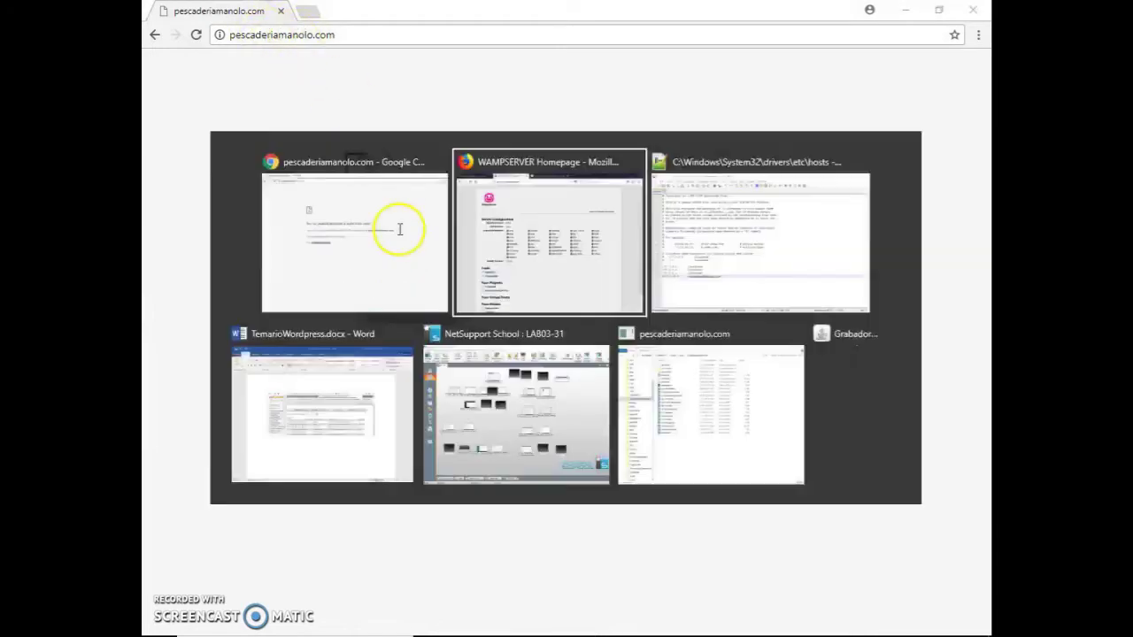
{"action": "key", "text": "alt+Tab"}
{"action": "key", "text": "Tab"}
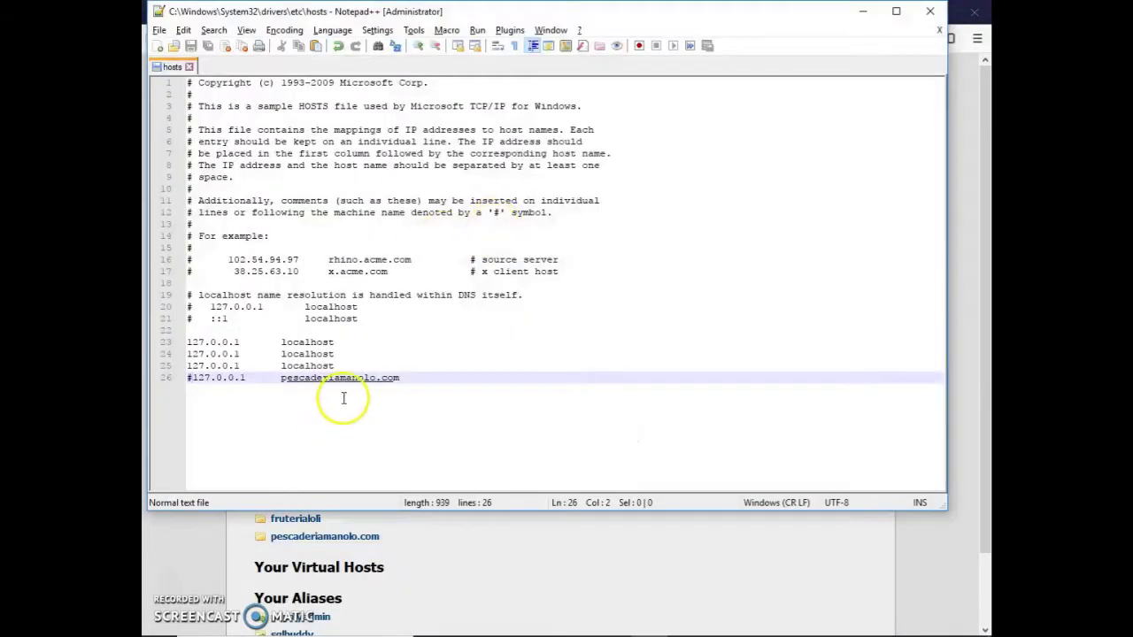
{"action": "left_click", "coordinate": [421, 376]}
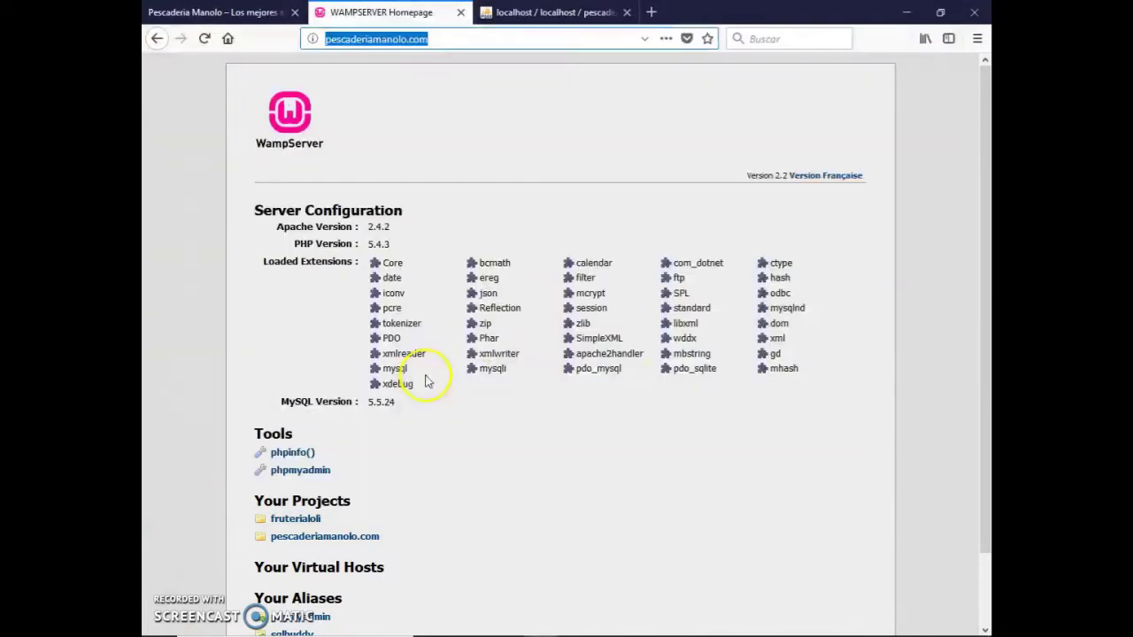
Switch to TemarioWordpress.docx in Word and indent the first line of the paragraph under Entradas/Páginas.
{"action": "left_click", "coordinate": [387, 404]}
{"action": "left_click", "coordinate": [159, 574]}
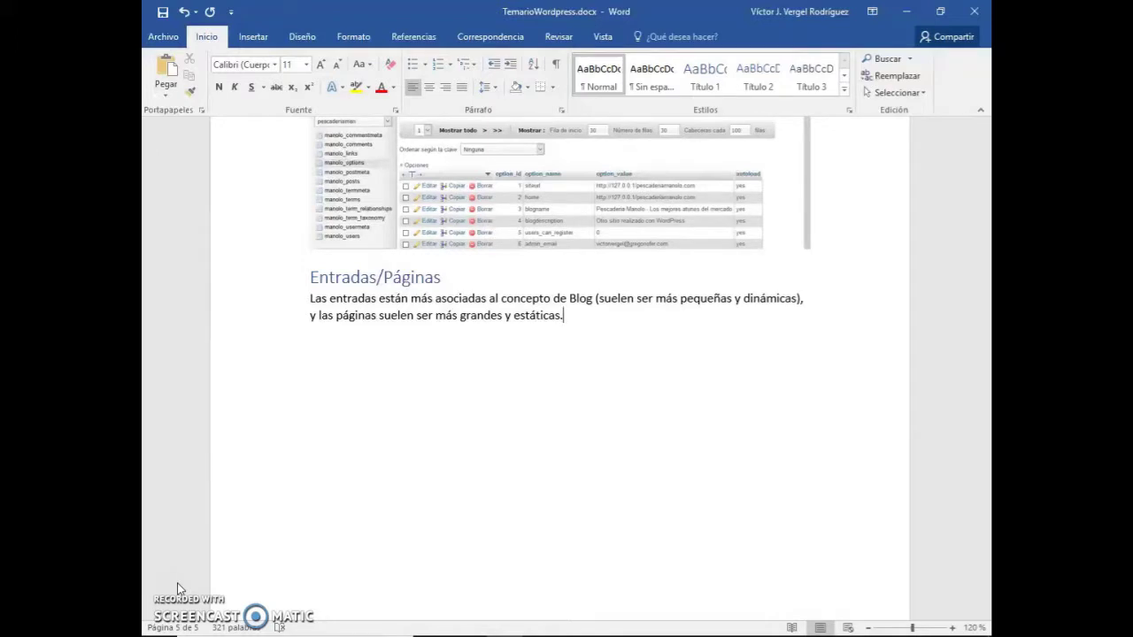
{"action": "key", "text": "Up"}
{"action": "key", "text": "Tab"}
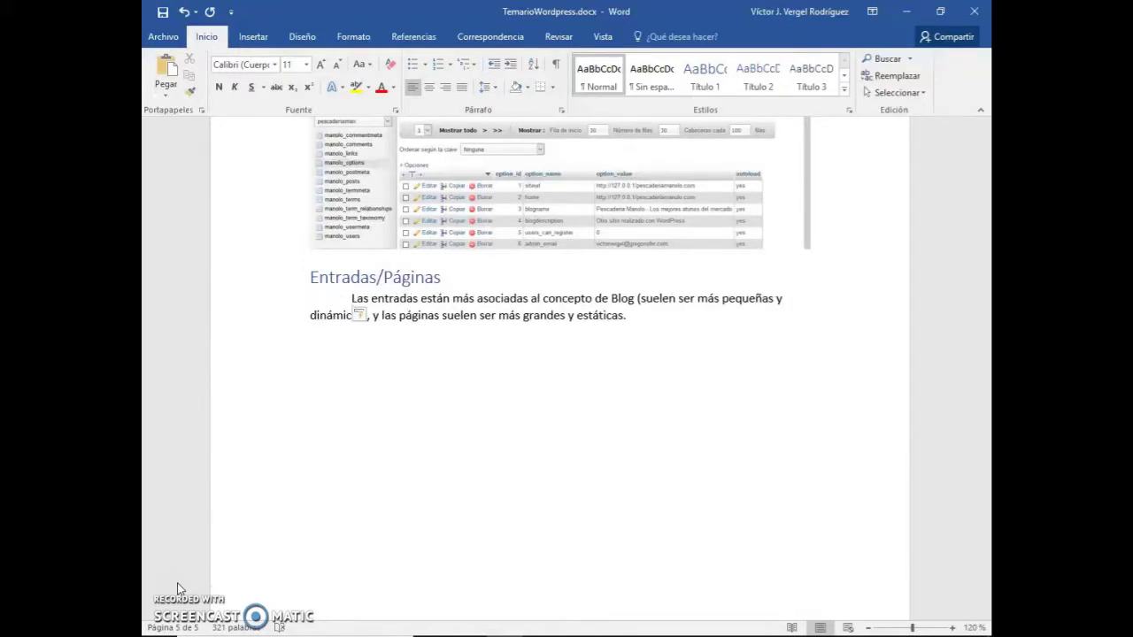
Select the words "concepto de Blog" in the paragraph under Entradas/Páginas to highlight them for review.
{"action": "key", "text": "ctrl+Right"}
{"action": "key", "text": "ctrl+Right"}
{"action": "key", "text": "ctrl+Right"}
{"action": "key", "text": "ctrl+Right"}
{"action": "key", "text": "ctrl+Right"}
{"action": "key", "text": "ctrl+Right"}
{"action": "key", "text": "ctrl+shift+Right"}
{"action": "key", "text": "ctrl+shift+Right"}
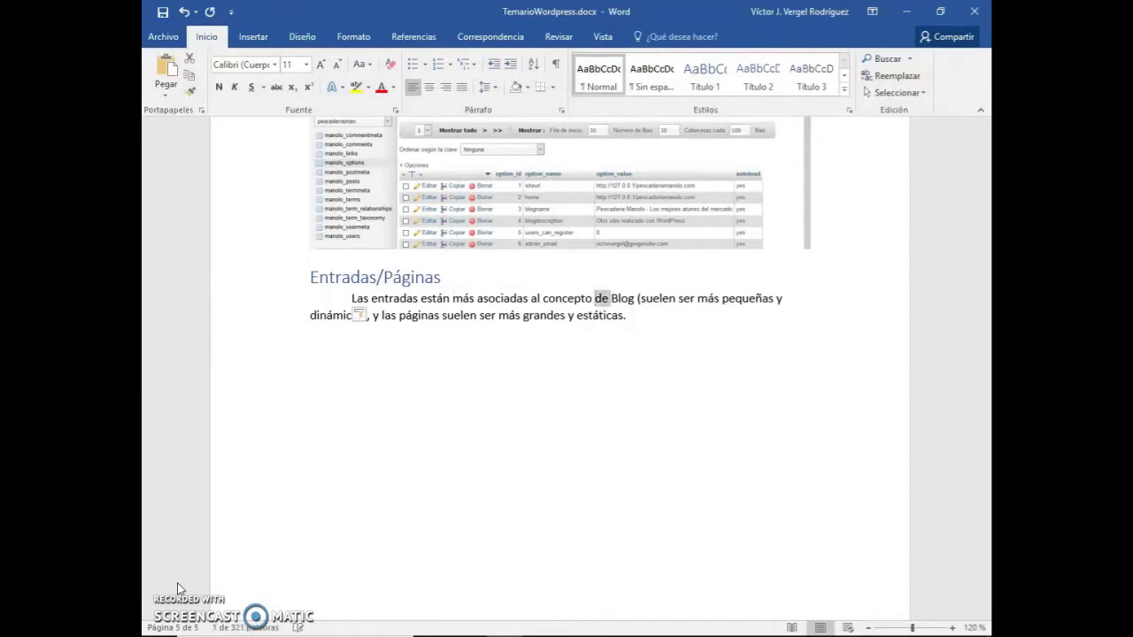
{"action": "key", "text": "Left"}
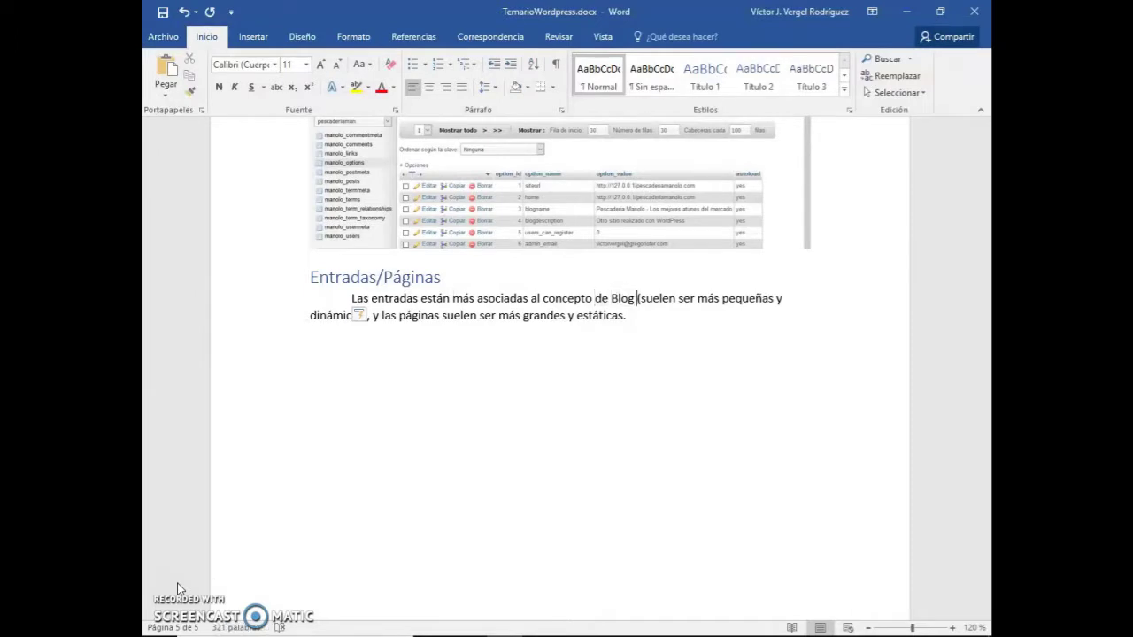
{"action": "key", "text": "ctrl+shift+Left"}
{"action": "key", "text": "ctrl+shift+Left"}
{"action": "key", "text": "ctrl+shift+Left"}
{"action": "key", "text": "ctrl+shift+Left"}
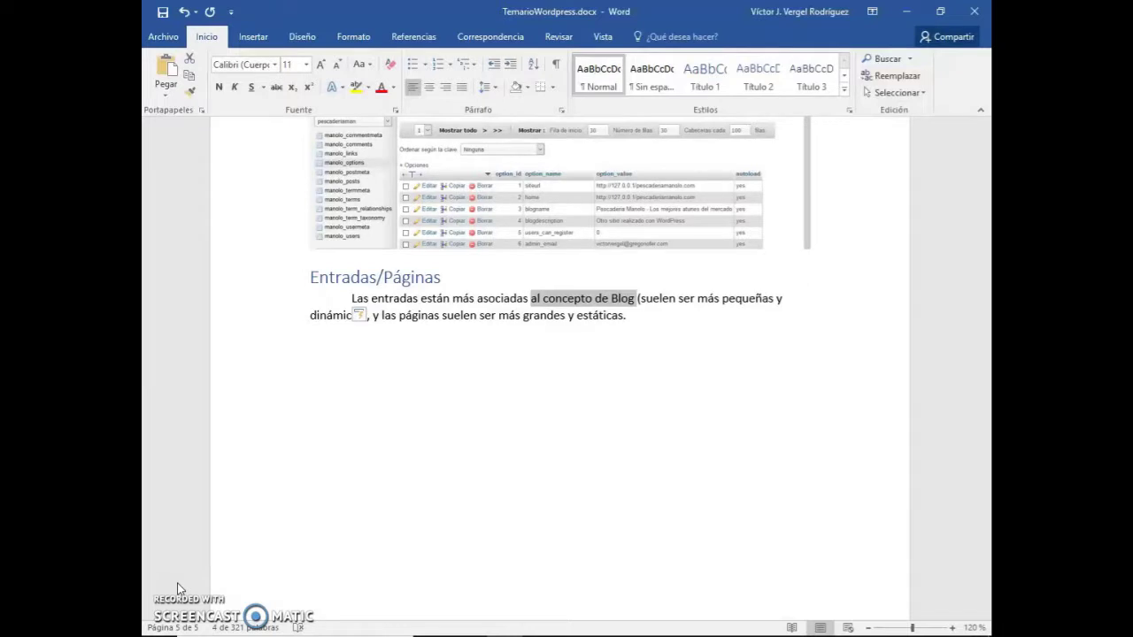
{"action": "key", "text": "ctrl+shift+Right"}
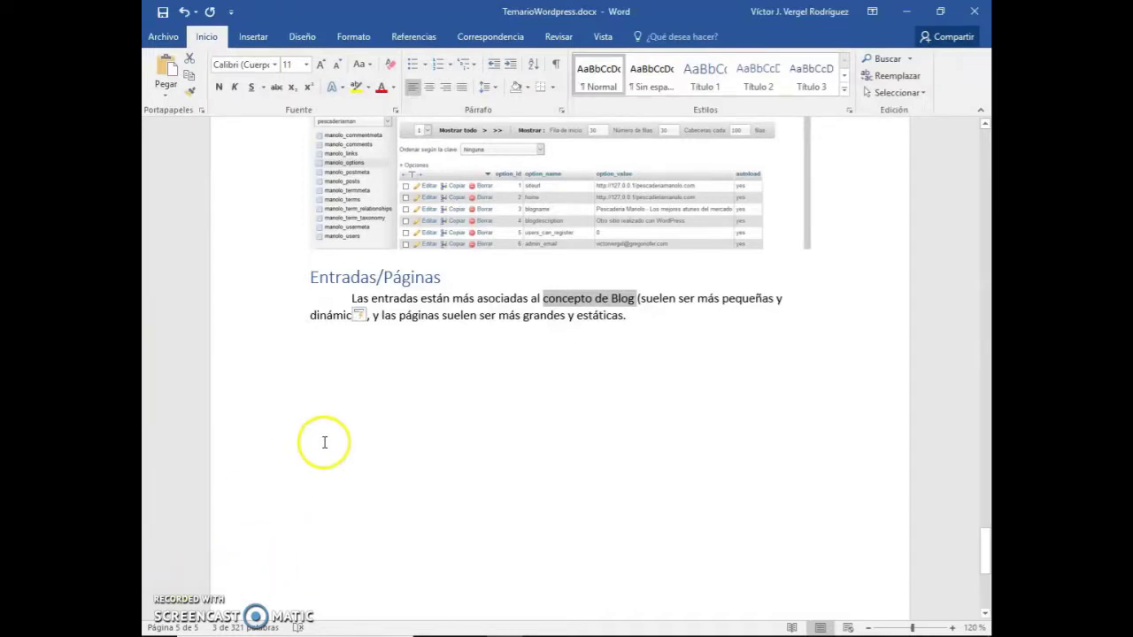
{"action": "left_click", "coordinate": [624, 316]}
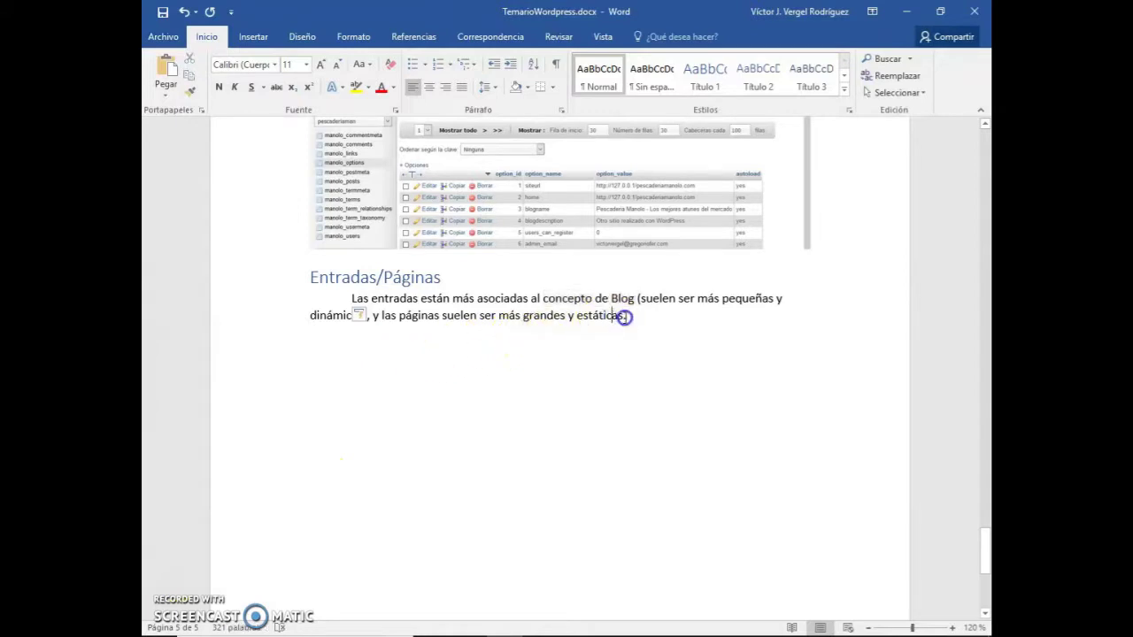
{"action": "left_click", "coordinate": [634, 316]}
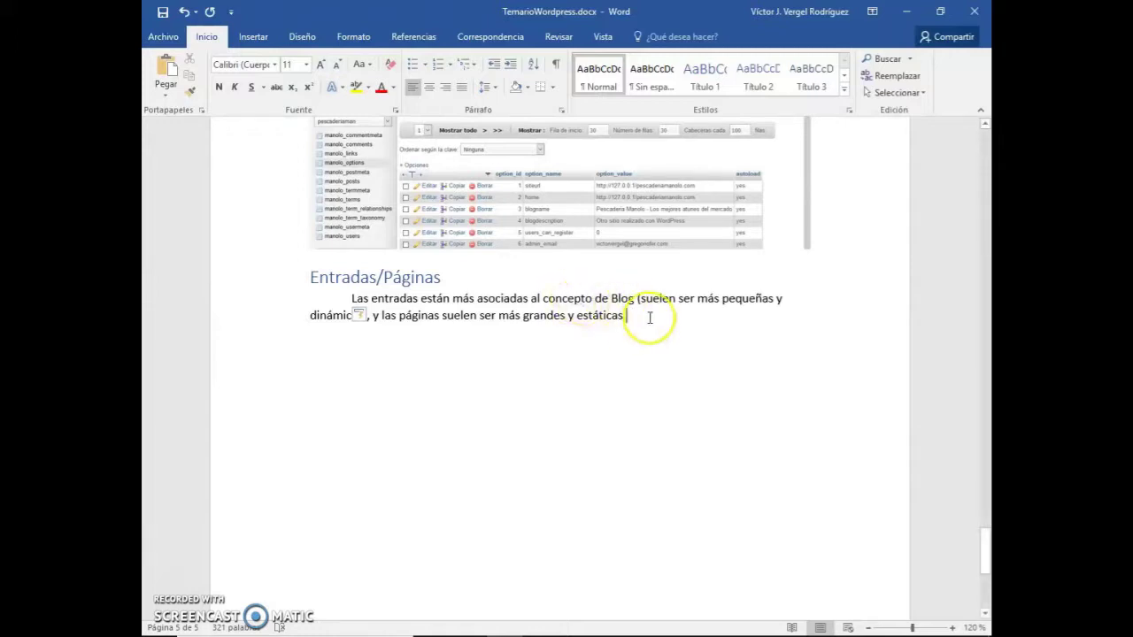
{"action": "key", "text": "Return"}
{"action": "key", "text": "alt+Tab"}
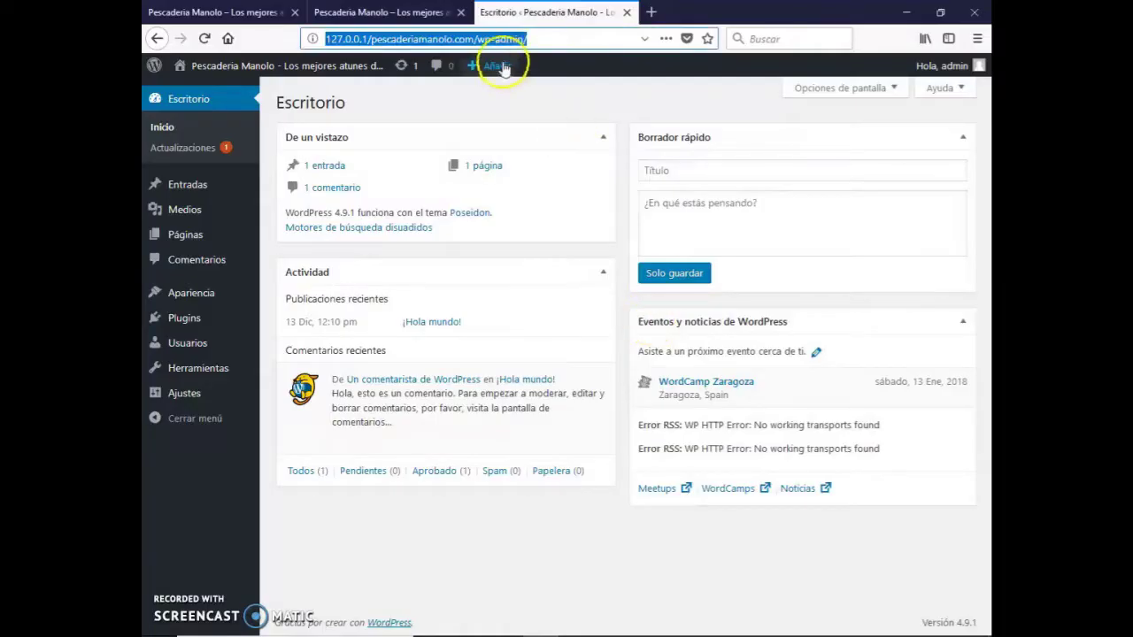
{"action": "key", "text": "alt+Tab"}
{"action": "type", "text": "http://127.0.0.1/pescaderiamanolo.com/wp-admin/"}
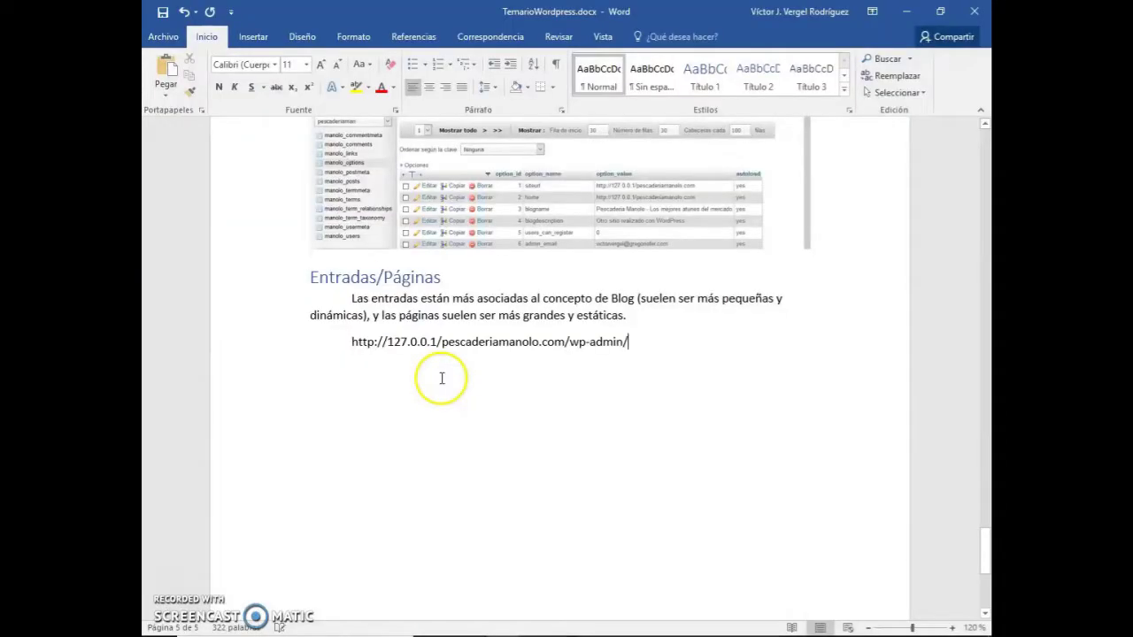
{"action": "key", "text": "Return"}
{"action": "key", "text": "Return"}
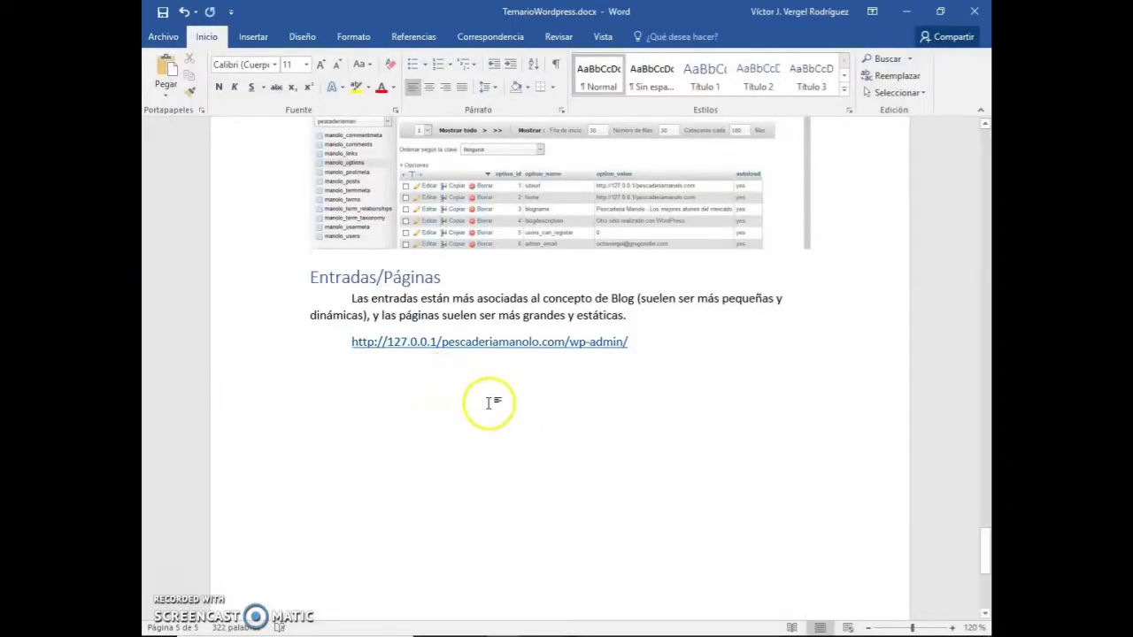
Switch to the WordPress dashboard in Firefox and move the "¡Hola mundo!" post to the trash from the list of all posts.
{"action": "key", "text": "alt+Tab"}
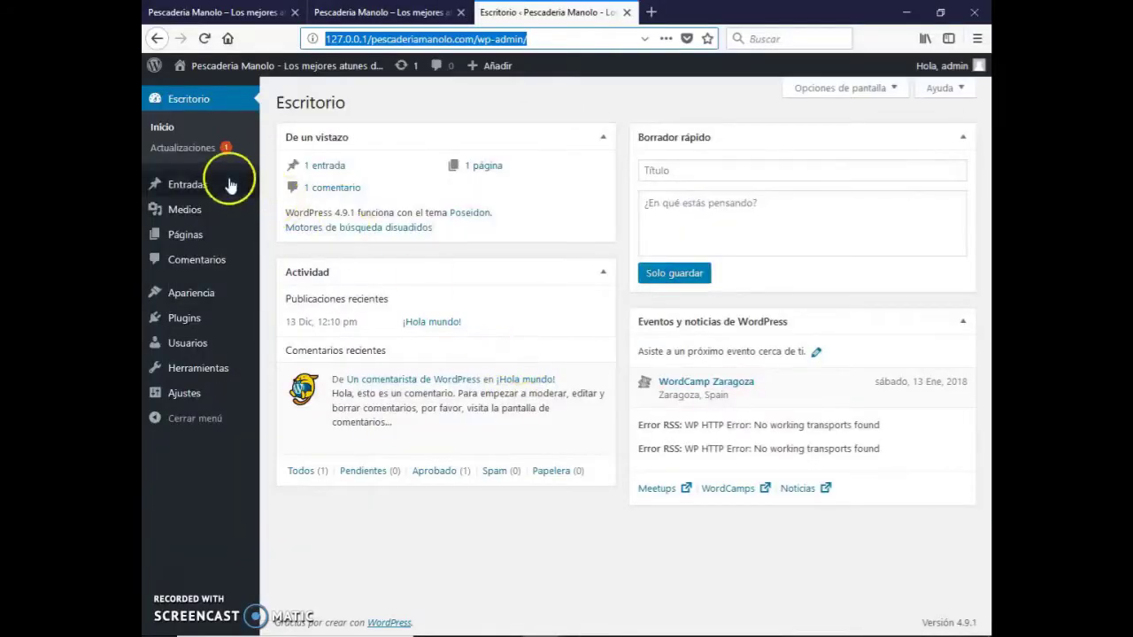
{"action": "mouse_move", "coordinate": [201, 187]}
{"action": "left_click", "coordinate": [339, 186]}
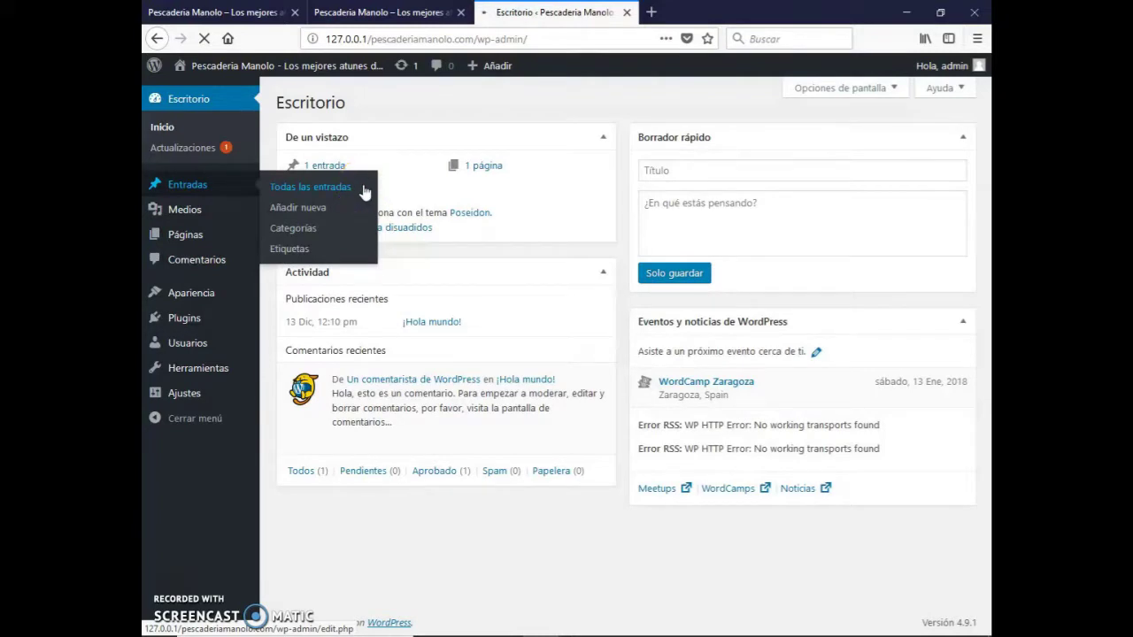
{"action": "left_click", "coordinate": [375, 197]}
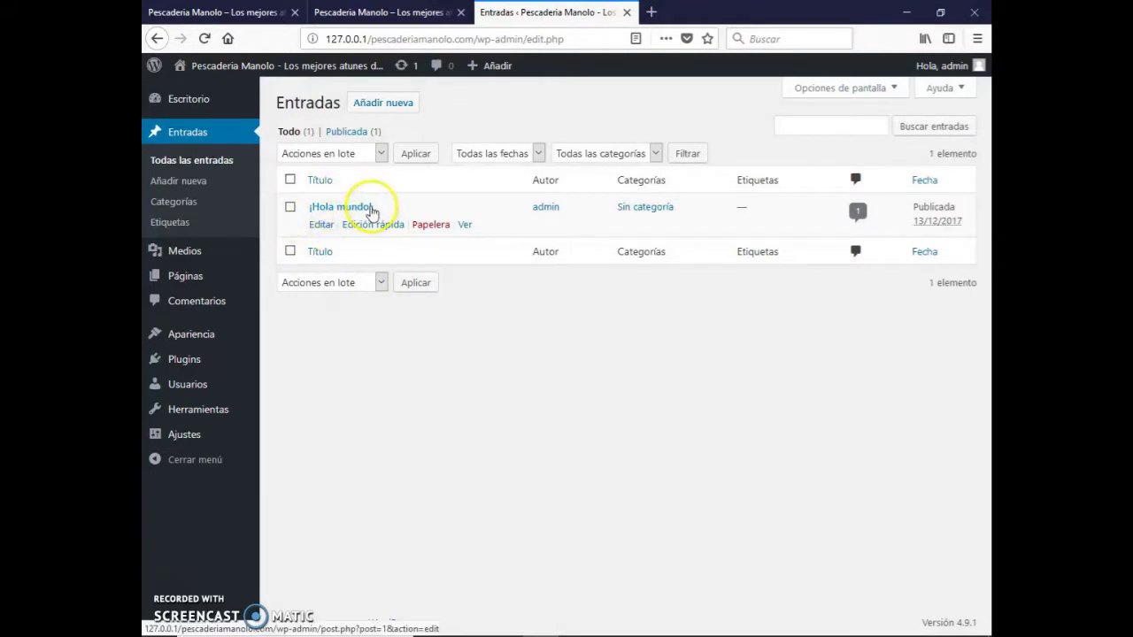
{"action": "left_click", "coordinate": [425, 225]}
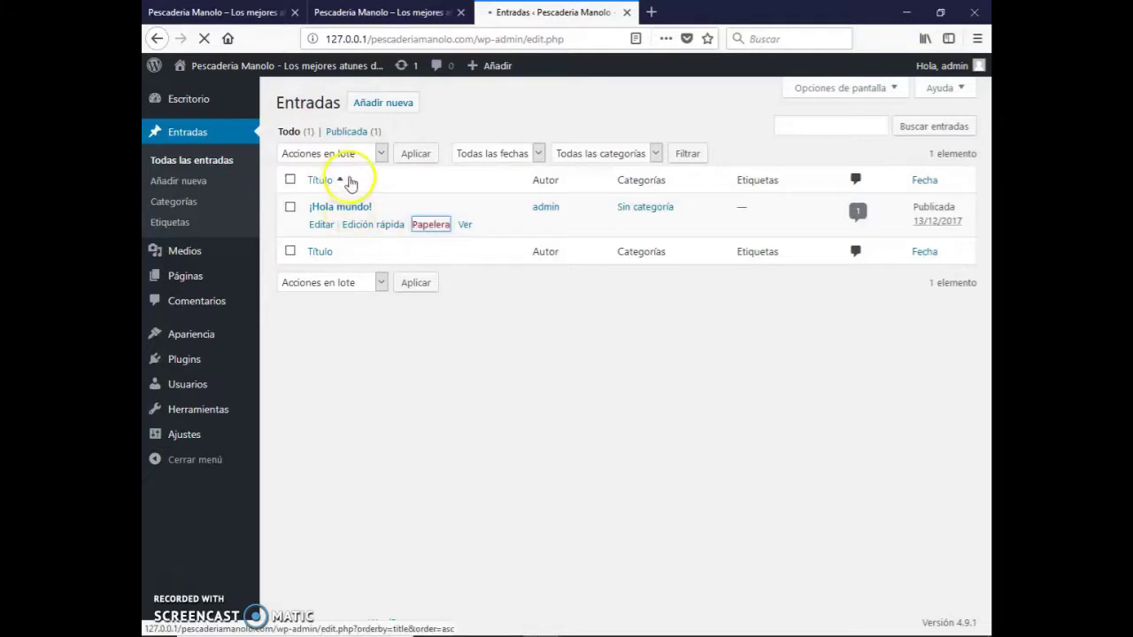
Create a new post titled "Esta es mi primera entrada".
{"action": "left_click", "coordinate": [419, 113]}
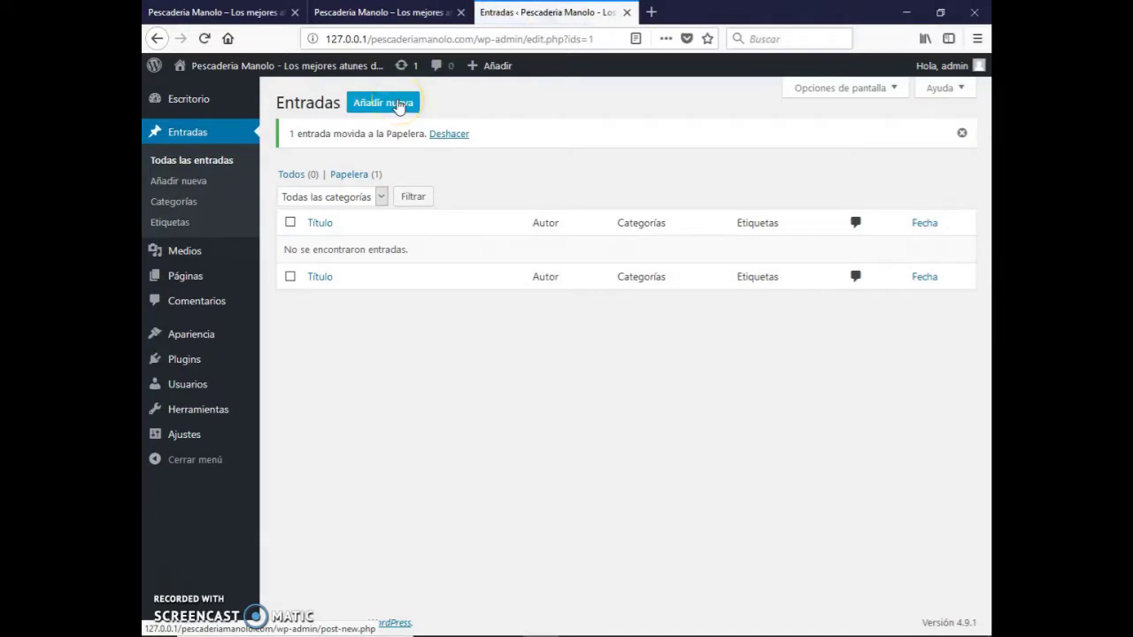
{"action": "left_click", "coordinate": [399, 105]}
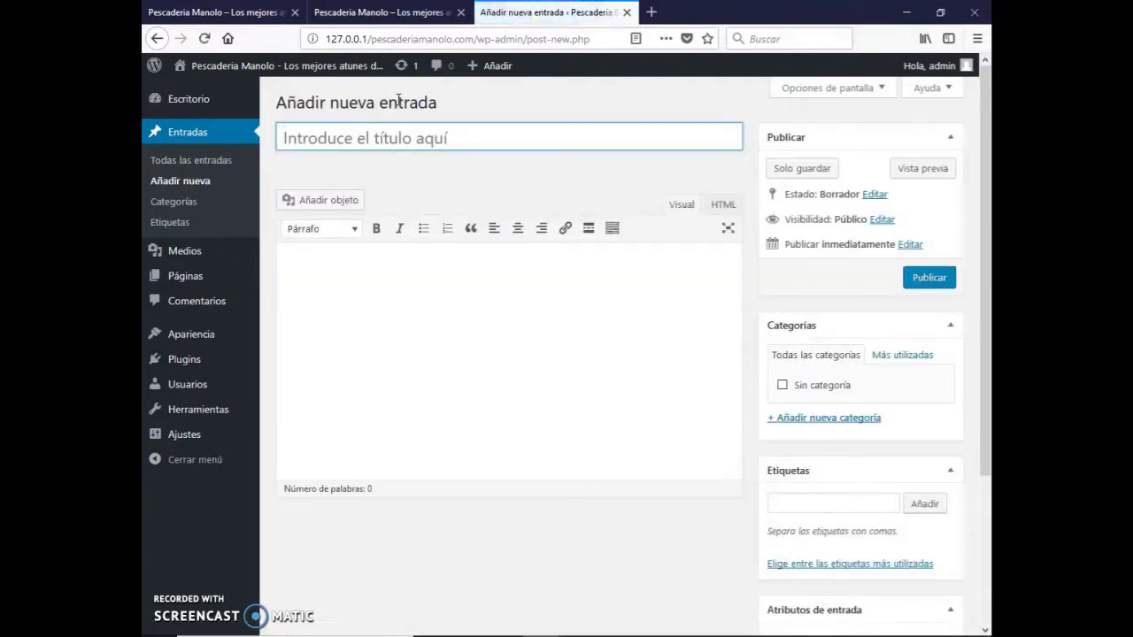
{"action": "type", "text": "Est"}
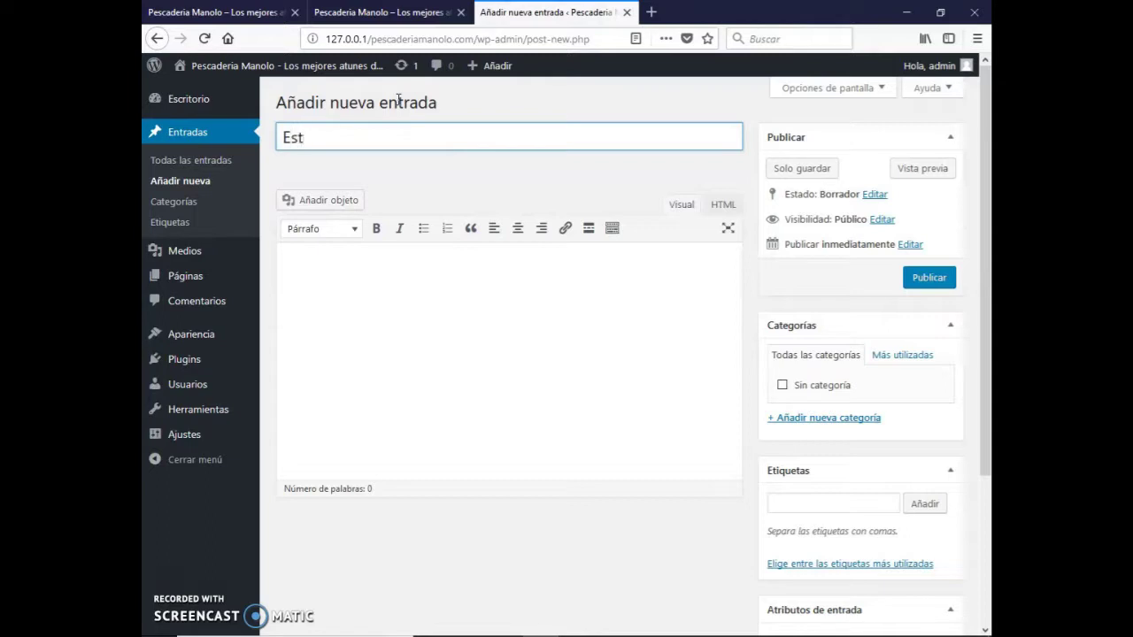
{"action": "type", "text": "a es mi prim"}
{"action": "key", "text": "BackSpace"}
{"action": "type", "text": "primera entrada"}
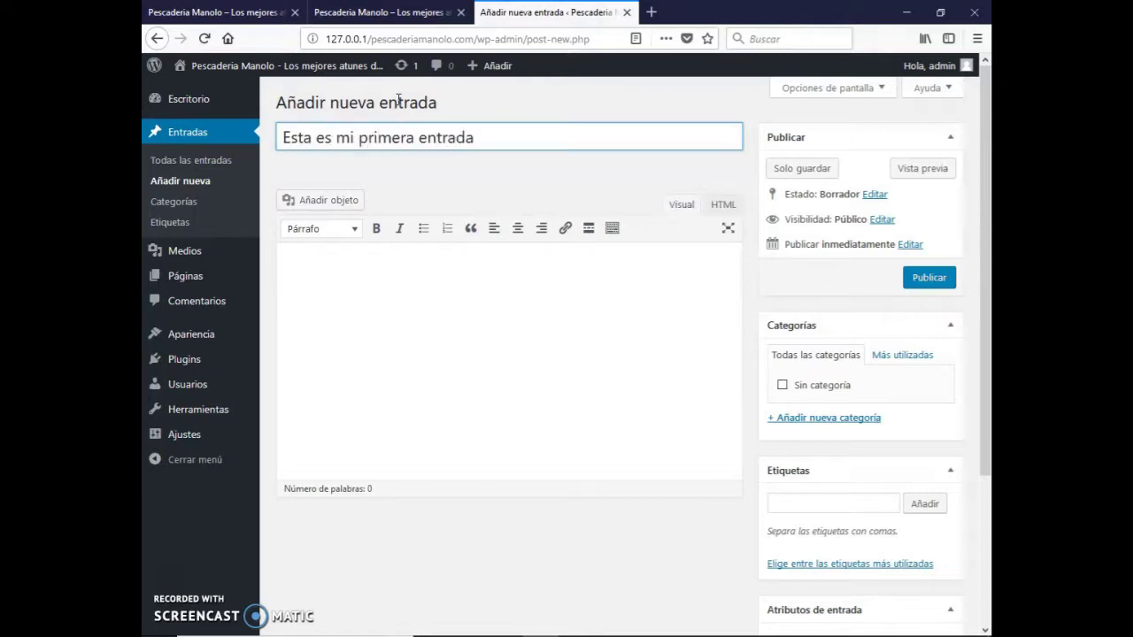
Write "Hola Mundo, estoy en wordpress." as the body text of the new post.
{"action": "left_click", "coordinate": [451, 268]}
{"action": "type", "text": "Hola"}
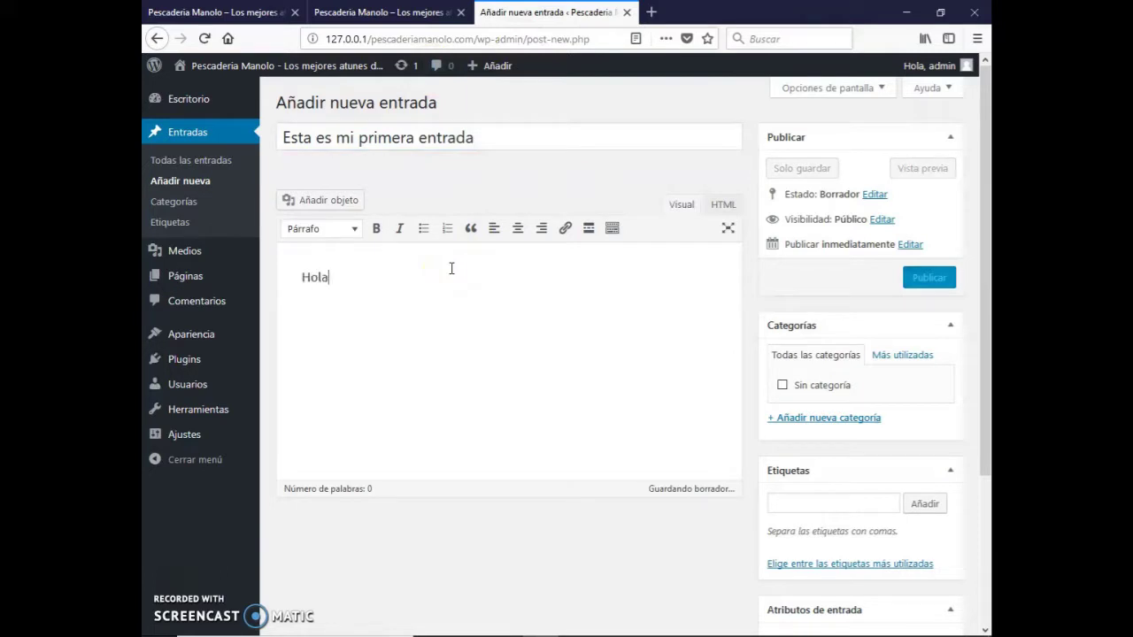
{"action": "type", "text": " Mundo, "}
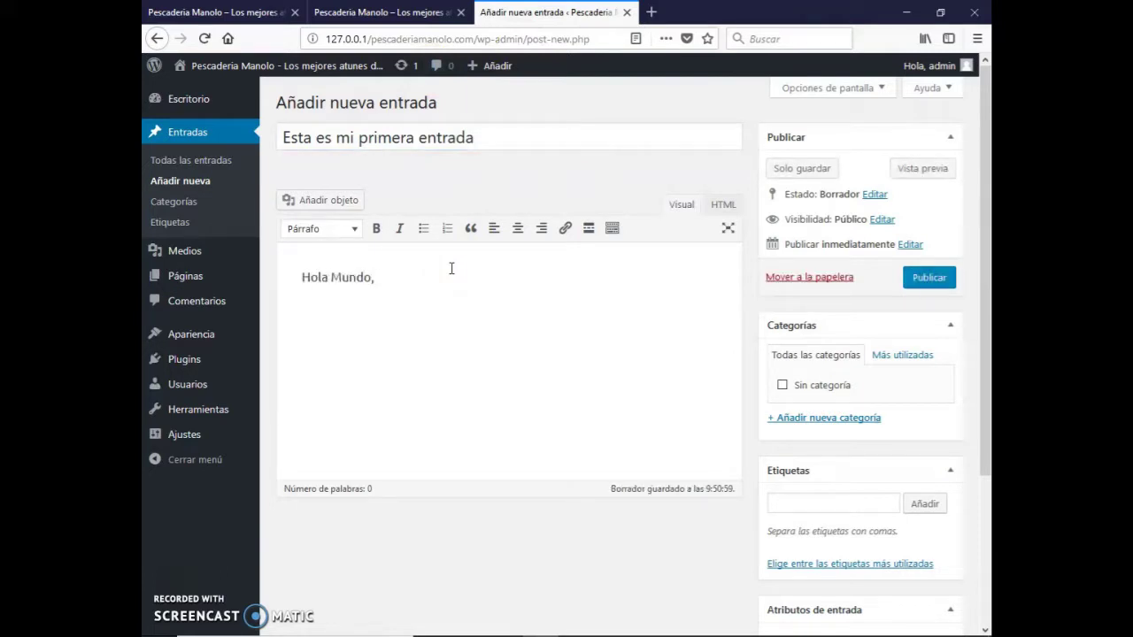
{"action": "type", "text": "soy"}
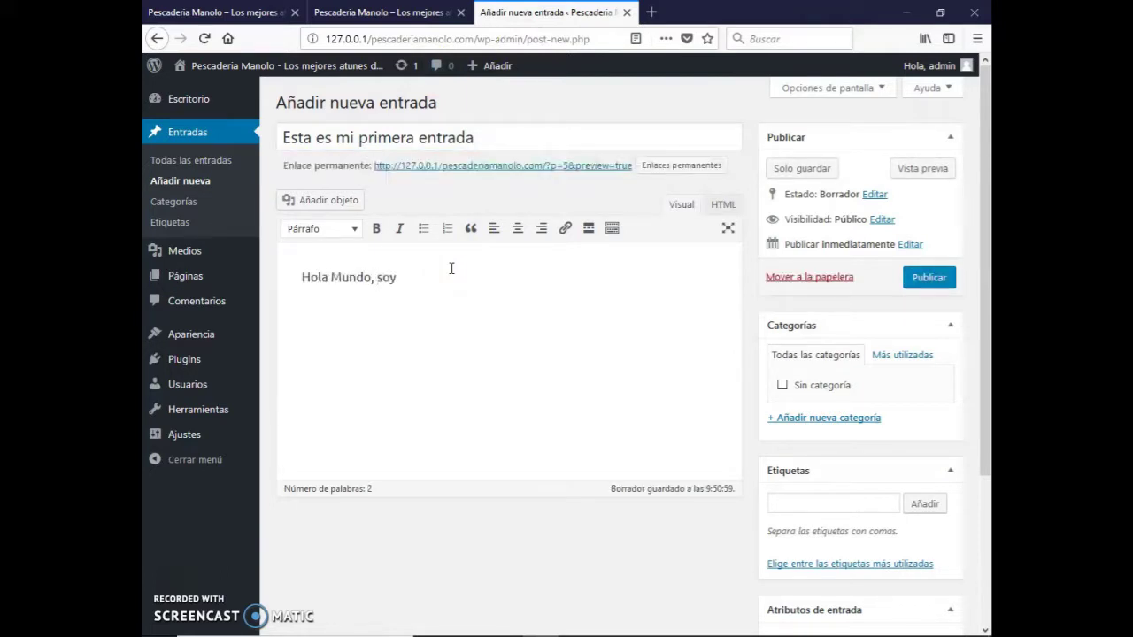
{"action": "key", "text": "BackSpace"}
{"action": "key", "text": "BackSpace"}
{"action": "key", "text": "BackSpace"}
{"action": "type", "text": "estoy en wordpress."}
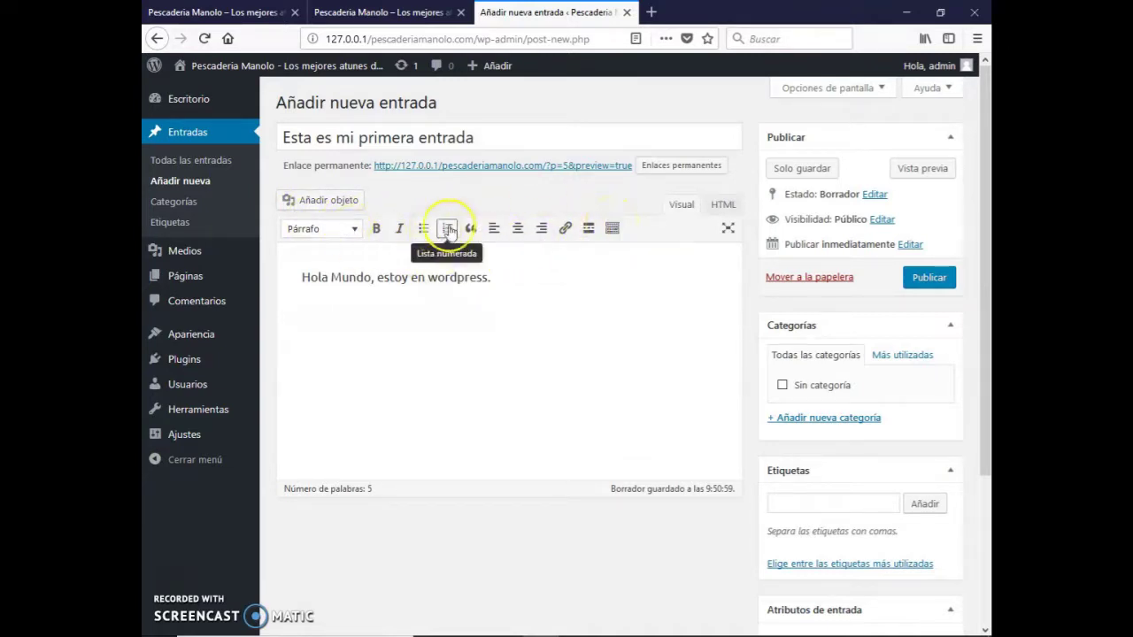
Publish the post "Esta es mi primera entrada" and open its preview on the site.
{"action": "left_click", "coordinate": [929, 278]}
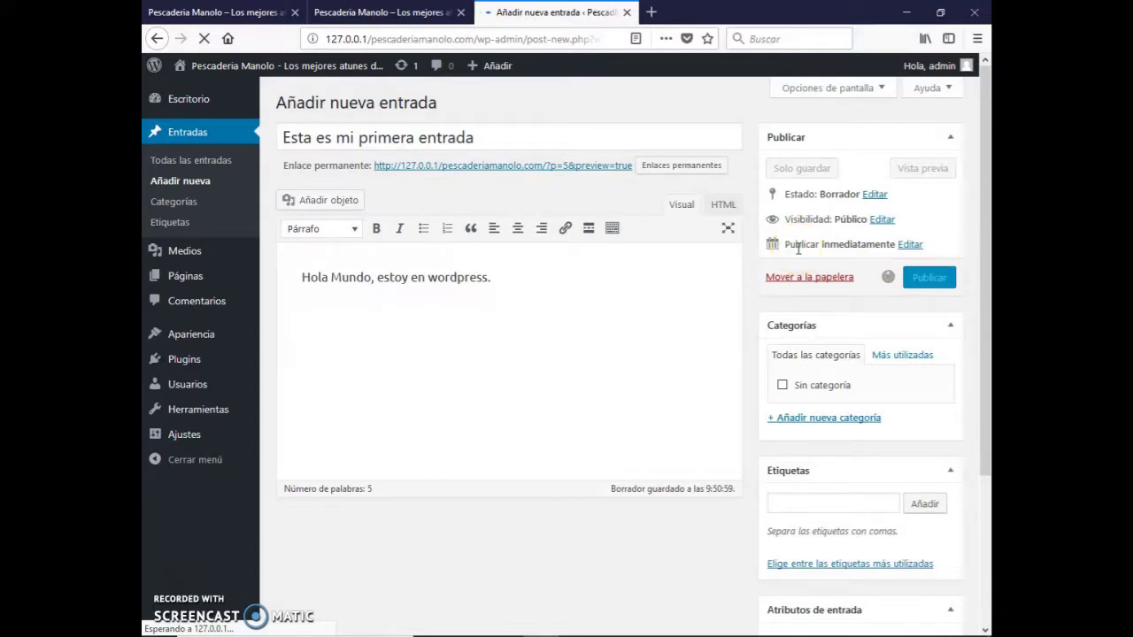
{"action": "left_click", "coordinate": [806, 247]}
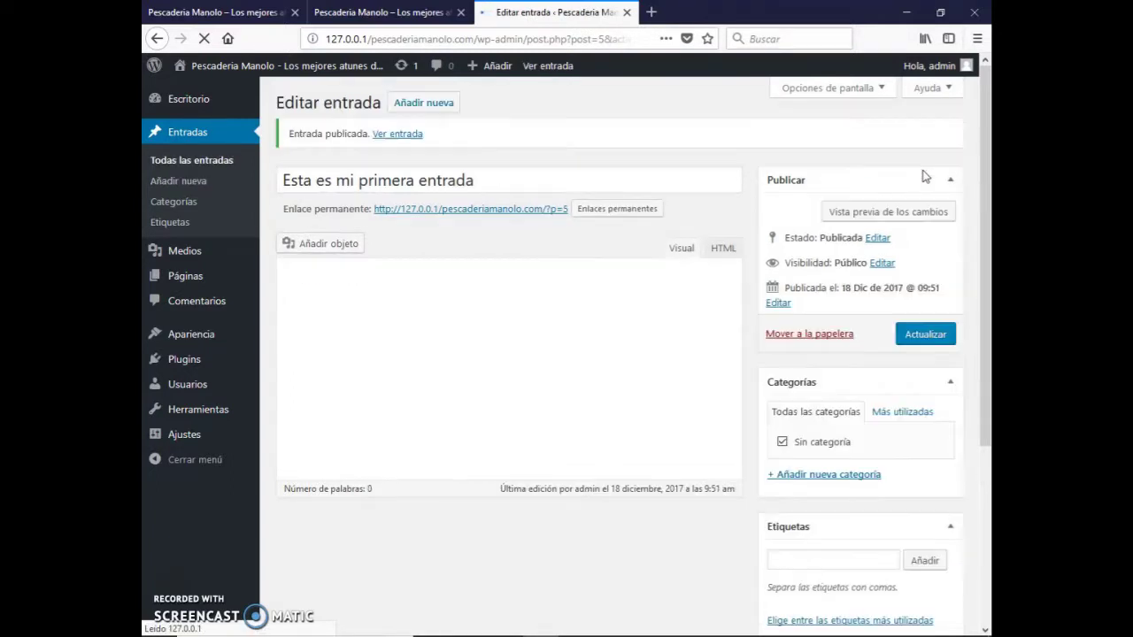
{"action": "left_click", "coordinate": [922, 209]}
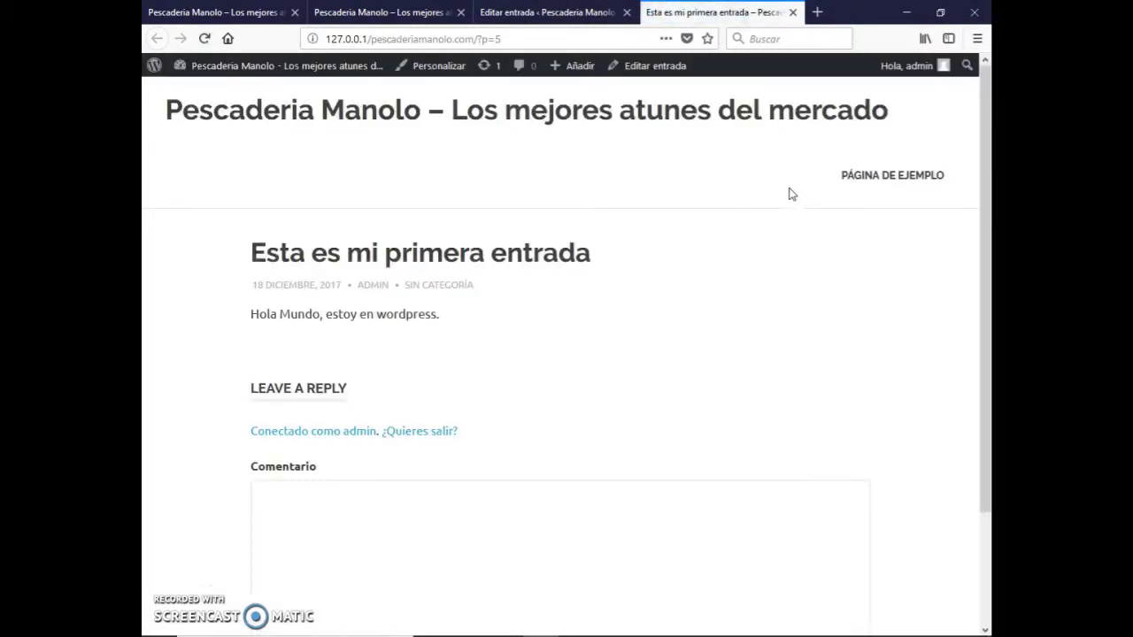
Review the body text on the previewed post page and return to the post's editor.
{"action": "left_click_drag", "start_coordinate": [260, 319], "coordinate": [460, 323]}
{"action": "left_click", "coordinate": [461, 323]}
{"action": "left_click", "coordinate": [566, 14]}
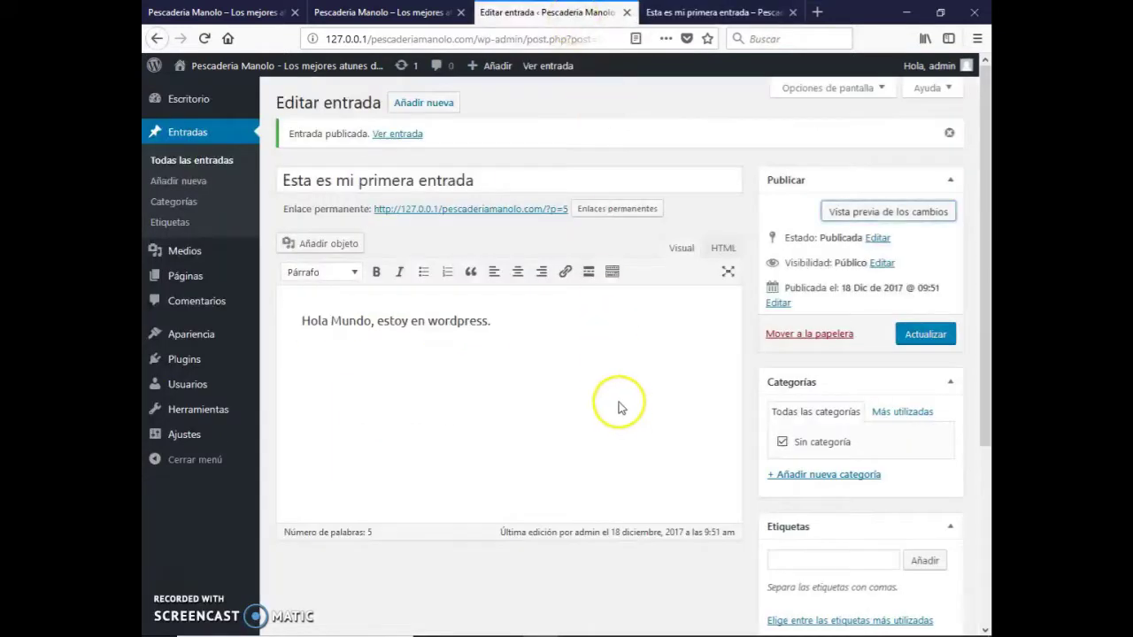
{"action": "left_click", "coordinate": [558, 332]}
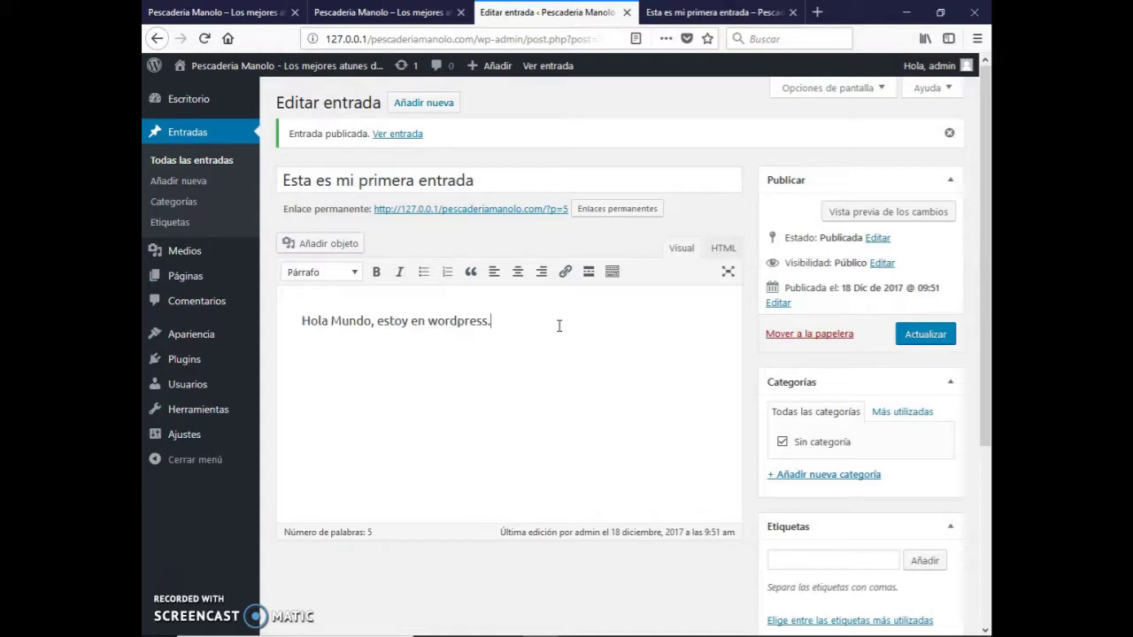
Switch to TemarioWordpress.docx in Word and add a Título 1 heading "SEO/SEM" with the Google results image marked SEM and SEO beneath it.
{"action": "key", "text": "alt+Tab"}
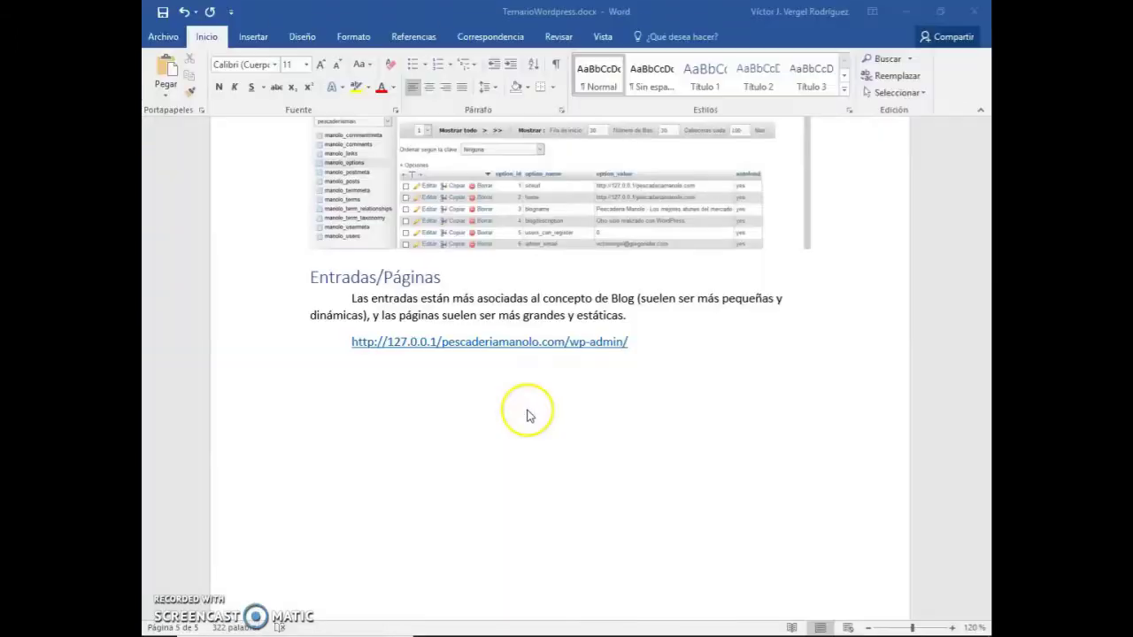
{"action": "type", "text": "SEO/SEM"}
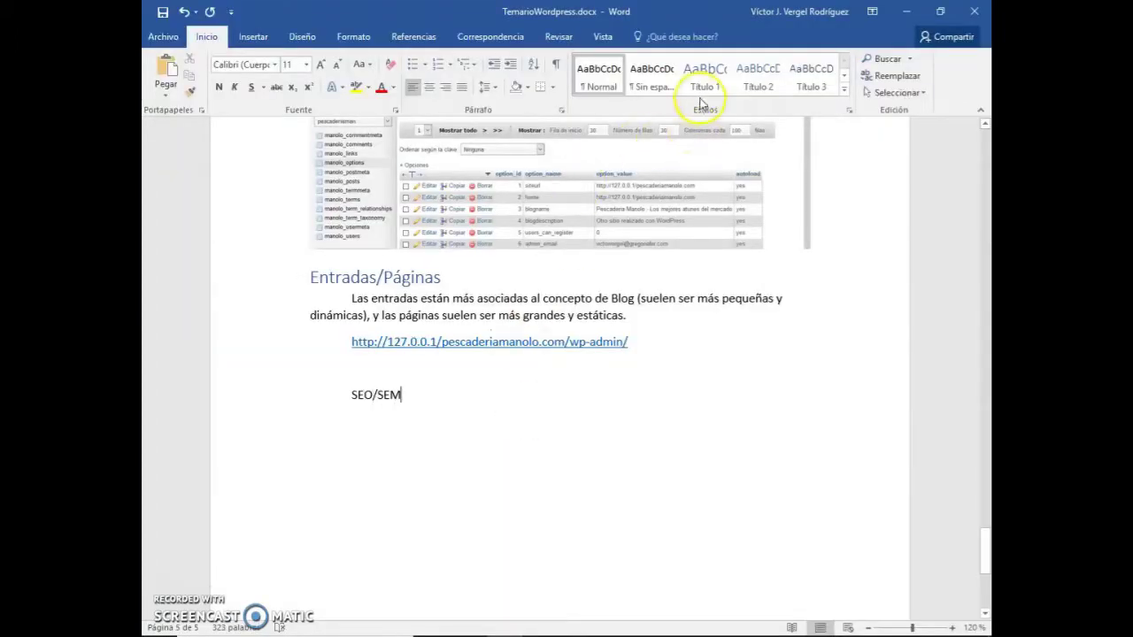
{"action": "left_click", "coordinate": [712, 75]}
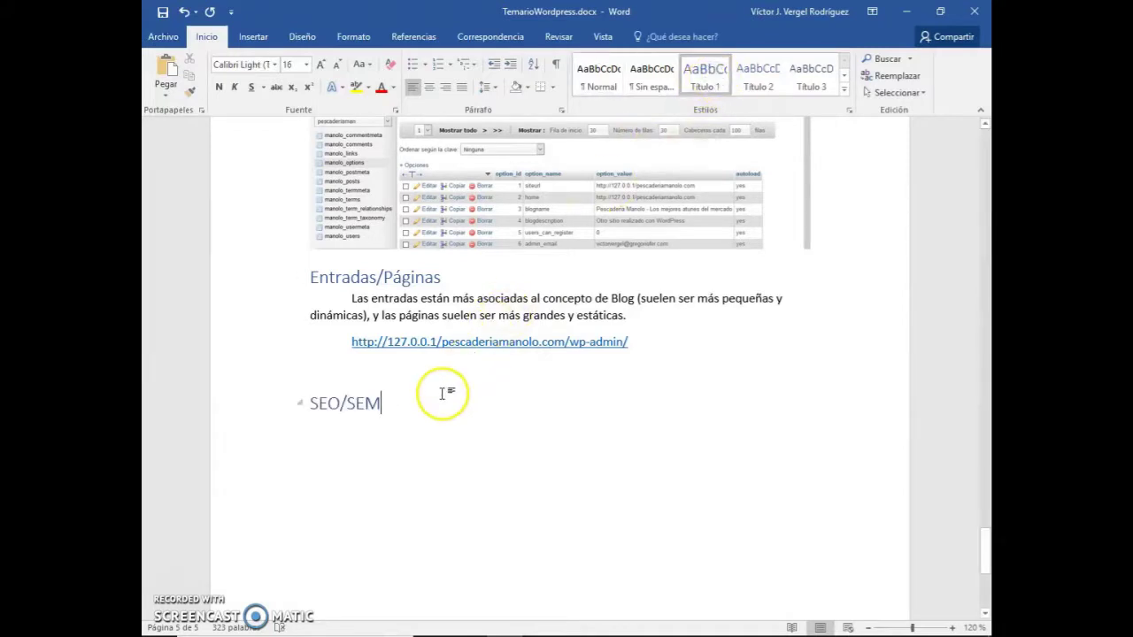
{"action": "key", "text": "Return"}
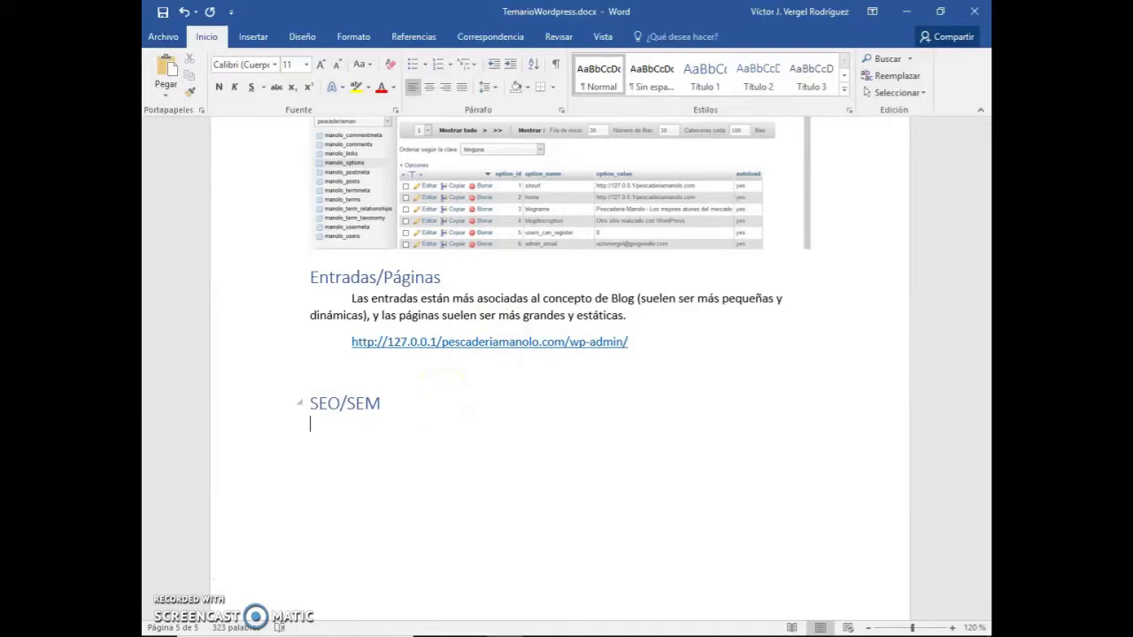
{"action": "key", "text": "alt+Tab"}
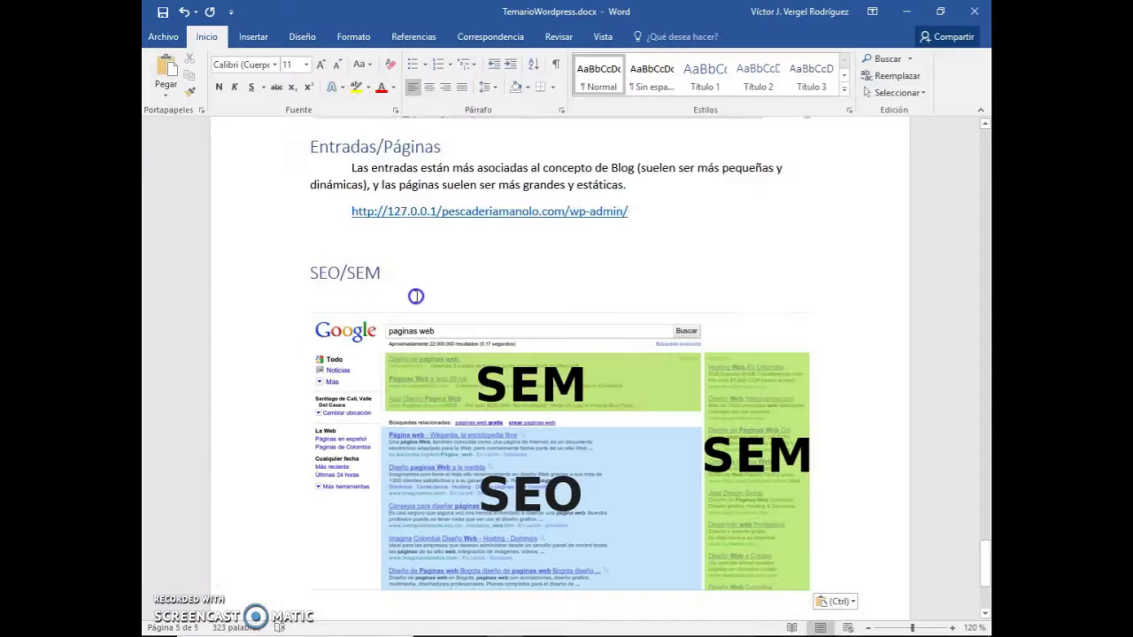
Add the line "SEM – Posicionamiento de pago. Google adwords." between the SEO/SEM heading and the image.
{"action": "scroll", "coordinate": [455, 298], "scroll_direction": "down", "scroll_amount": 2}
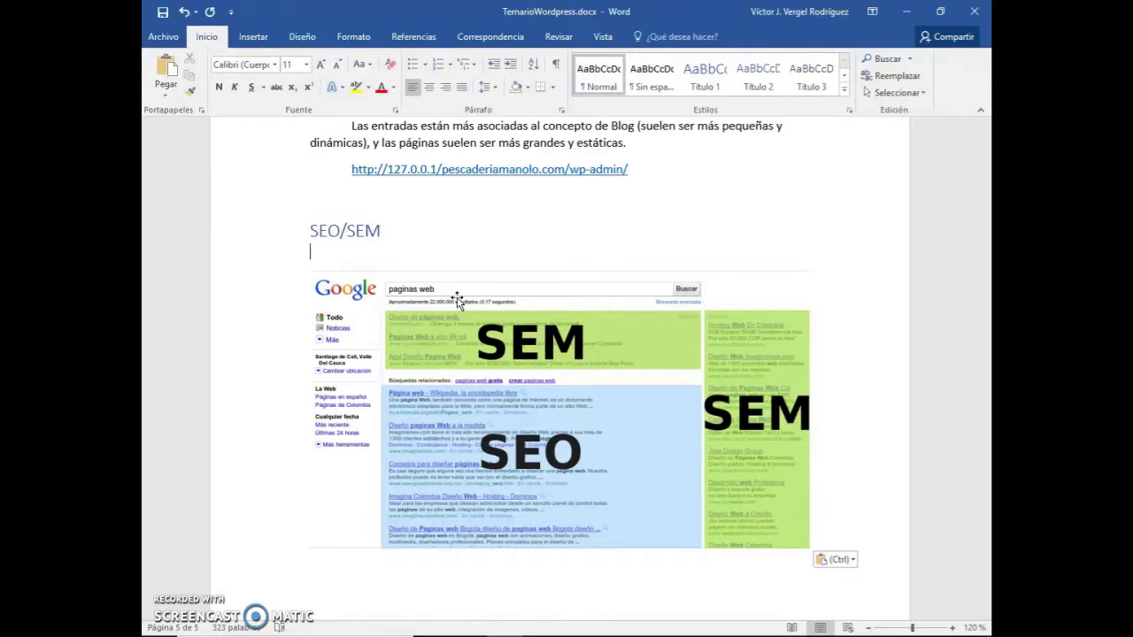
{"action": "type", "text": "SEM - p"}
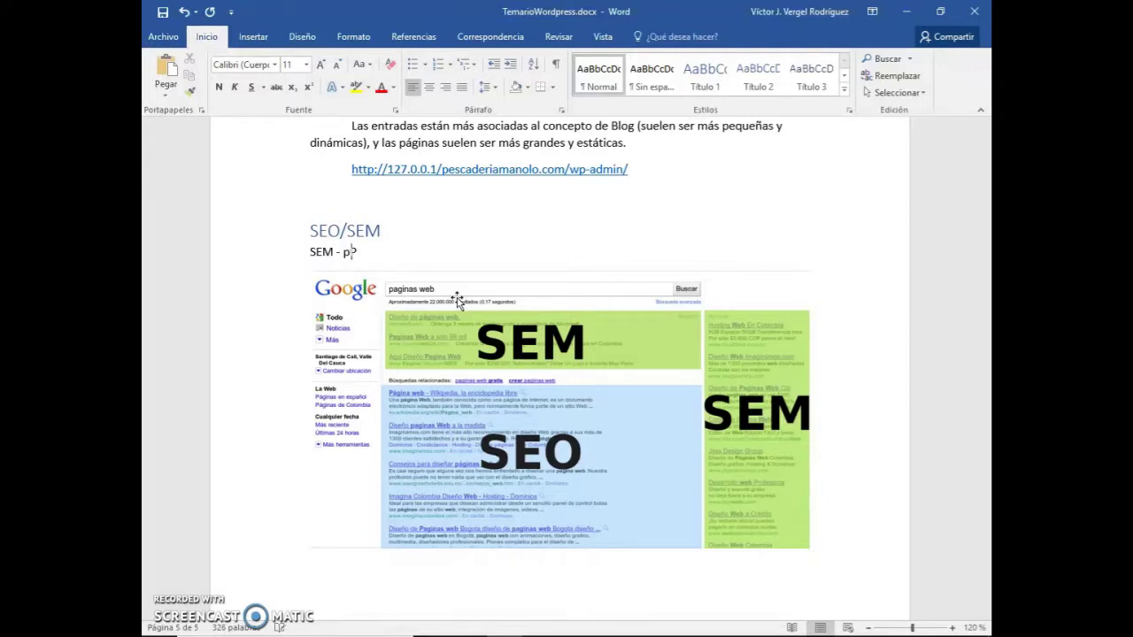
{"action": "key", "text": "BackSpace"}
{"action": "type", "text": "Posicionamin"}
{"action": "type", "text": "eto"}
{"action": "key", "text": "BackSpace"}
{"action": "key", "text": "BackSpace"}
{"action": "key", "text": "BackSpace"}
{"action": "key", "text": "BackSpace"}
{"action": "type", "text": "ento de pago."}
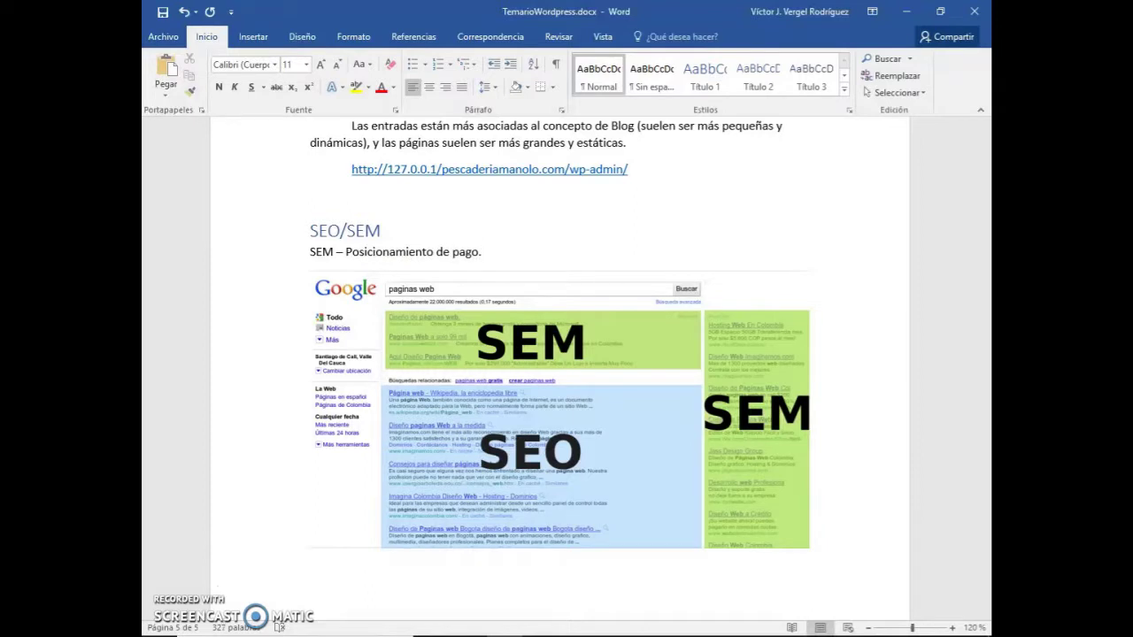
{"action": "type", "text": " Goo"}
{"action": "key", "text": "BackSpace"}
{"action": "type", "text": "oogle adwords."}
Add a line reading SEO – "Es gratis". below the SEM line, with the words Es gratis in quotation marks.
{"action": "left_click", "coordinate": [447, 320]}
{"action": "key", "text": "Return"}
{"action": "type", "text": "SEO -"}
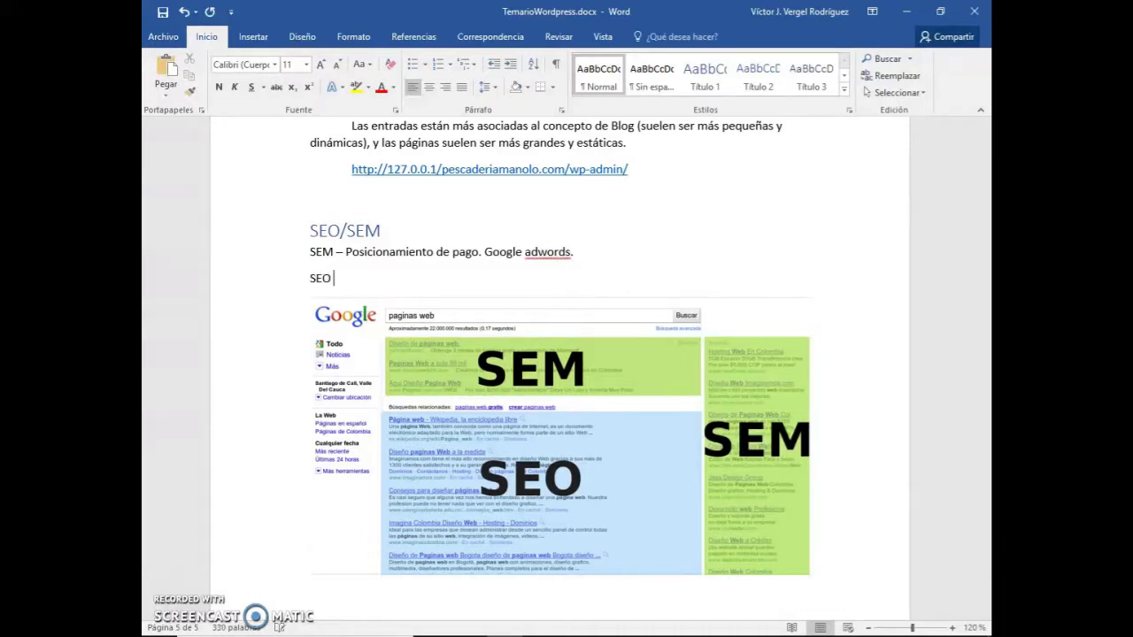
{"action": "type", "text": " Es gratis\""}
{"action": "key", "text": "ctrl+Left"}
{"action": "key", "text": "ctrl+Left"}
{"action": "type", "text": "\""}
{"action": "key", "text": "End"}
{"action": "type", "text": "."}
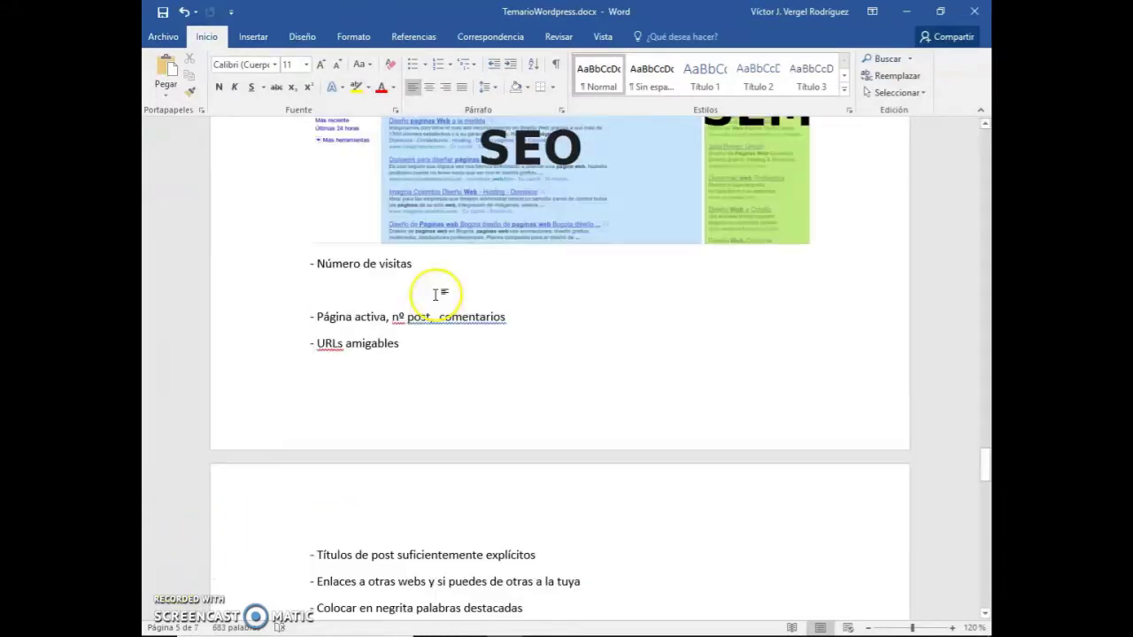
Review the SEO/SEM section, highlighting the words "Es gratis" and examining the image of Google results.
{"action": "scroll", "coordinate": [431, 298], "scroll_direction": "up", "scroll_amount": 3}
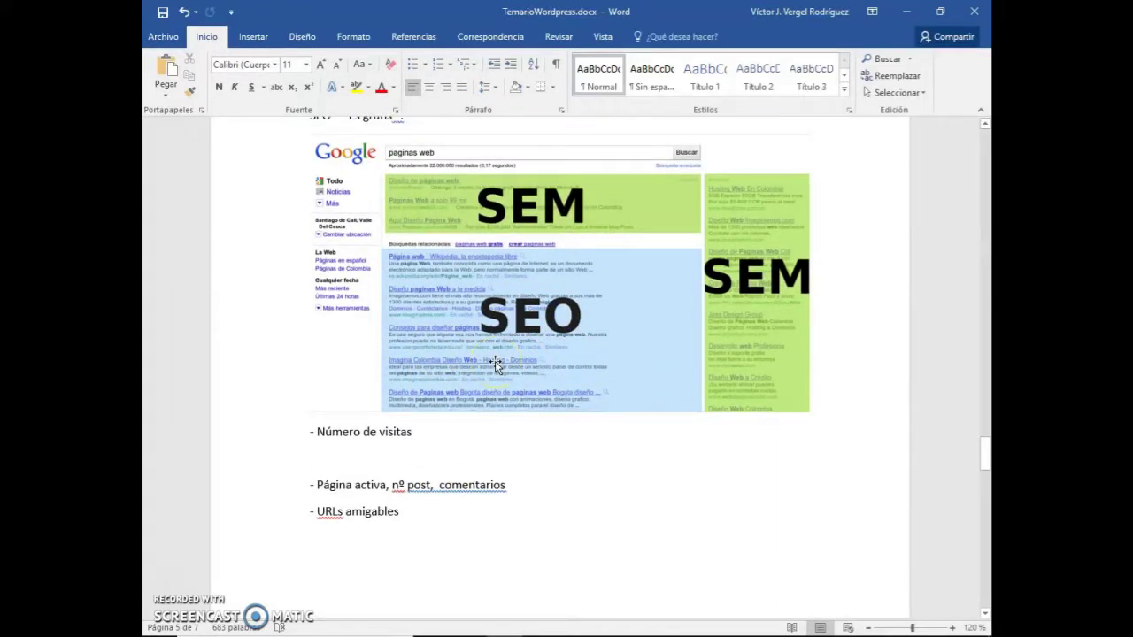
{"action": "scroll", "coordinate": [496, 363], "scroll_direction": "up", "scroll_amount": 5}
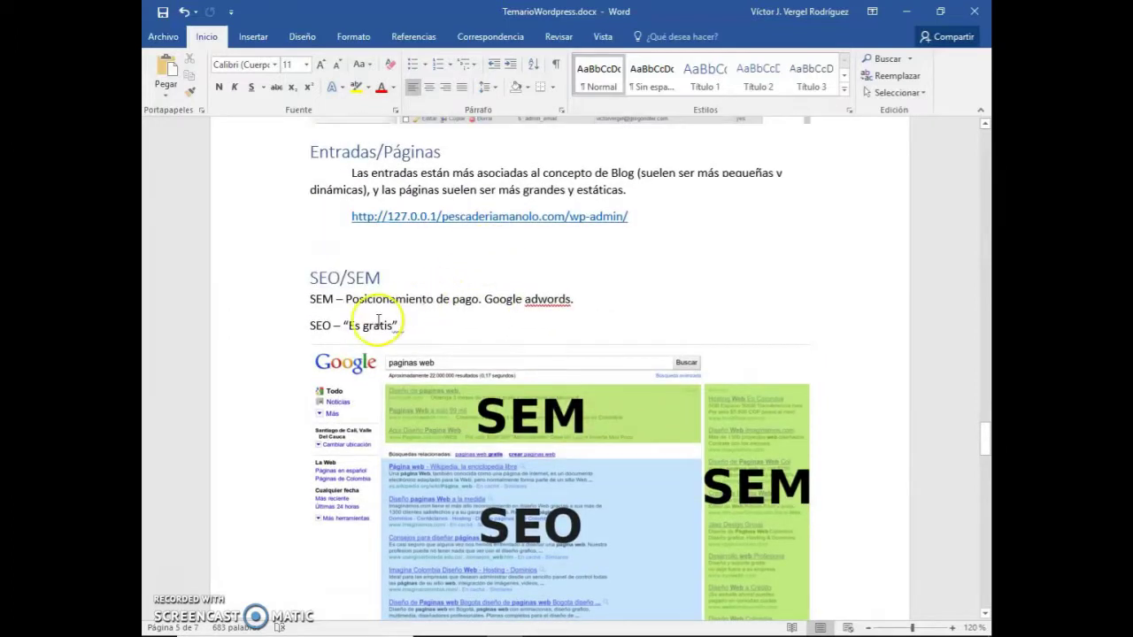
{"action": "left_click_drag", "start_coordinate": [347, 326], "coordinate": [397, 326]}
{"action": "left_click", "coordinate": [402, 326]}
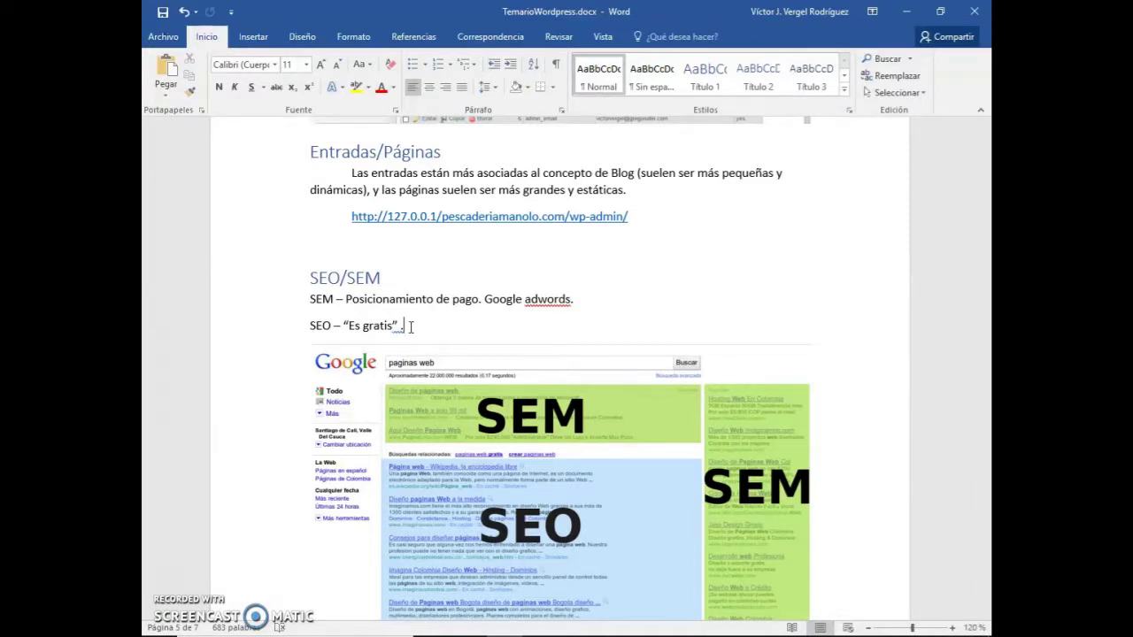
{"action": "scroll", "coordinate": [557, 372], "scroll_direction": "down", "scroll_amount": 2}
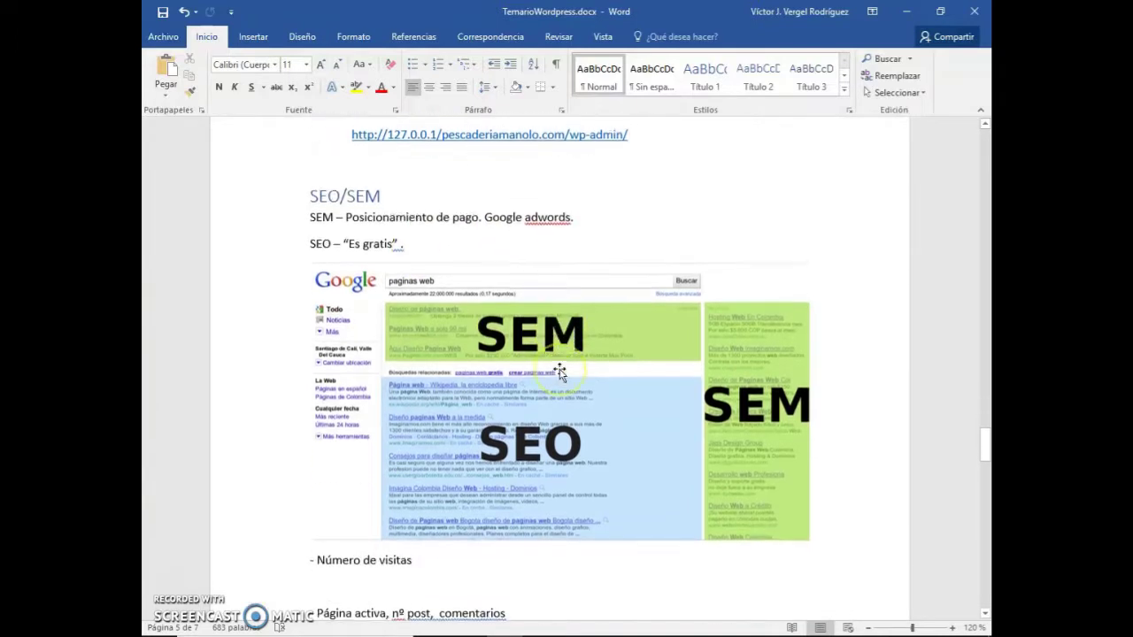
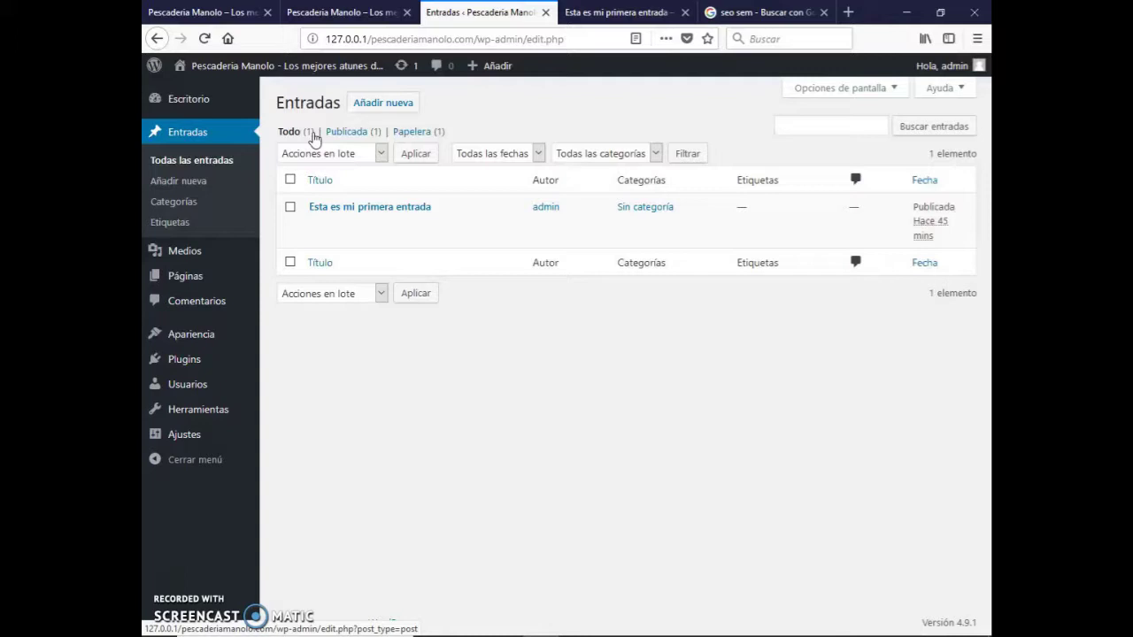
{"action": "left_click", "coordinate": [321, 225]}
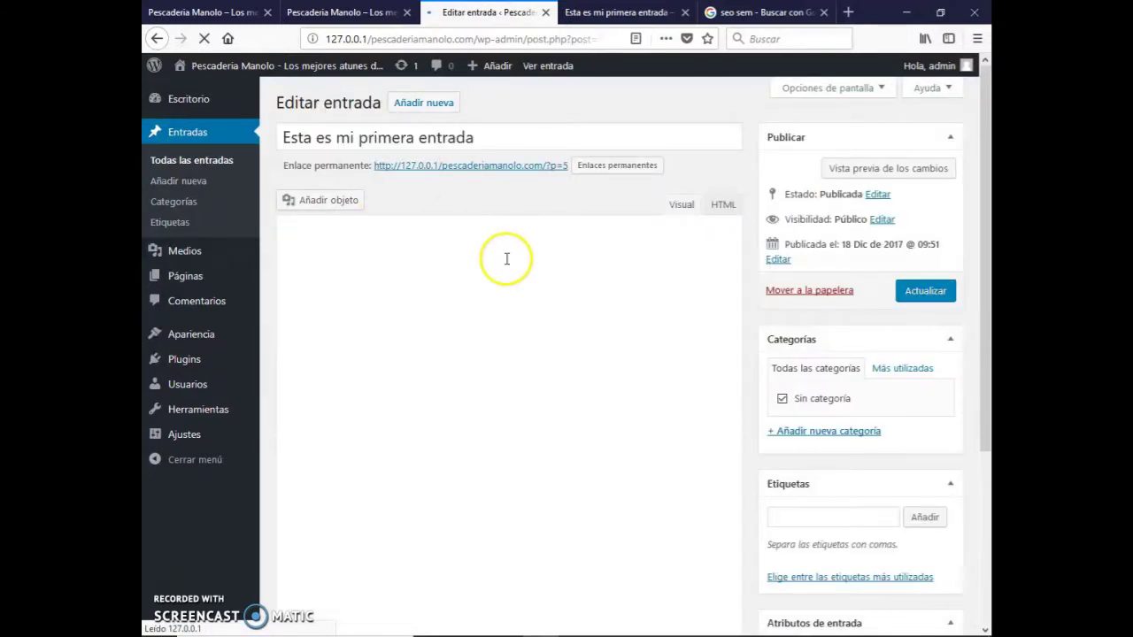
{"action": "key", "text": "Return"}
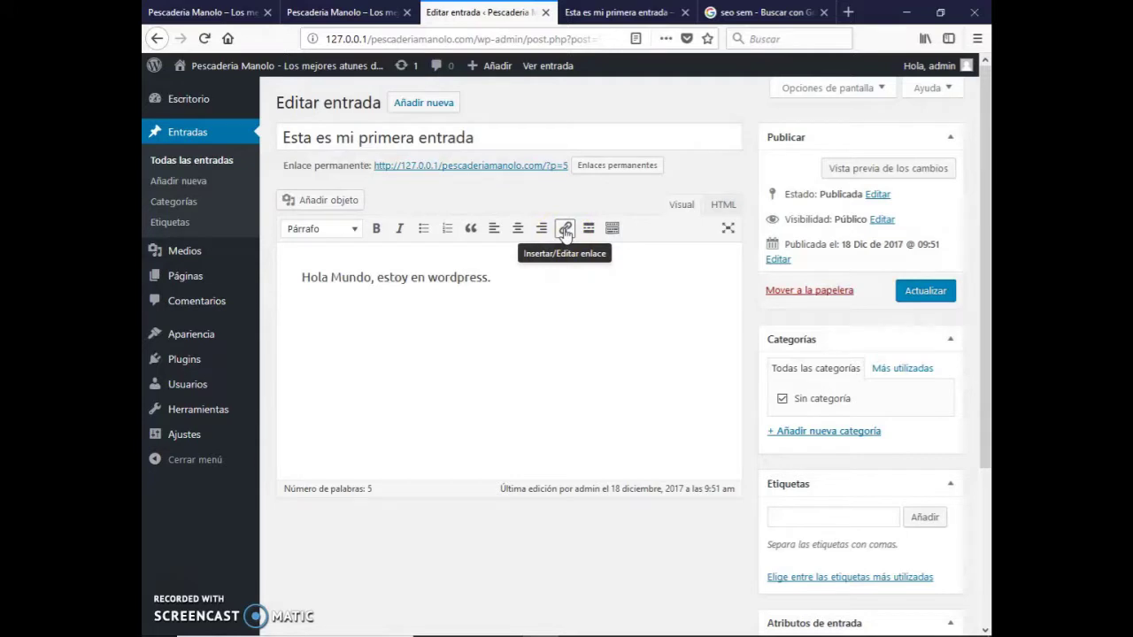
{"action": "type", "text": "Este artículo lo puedes"}
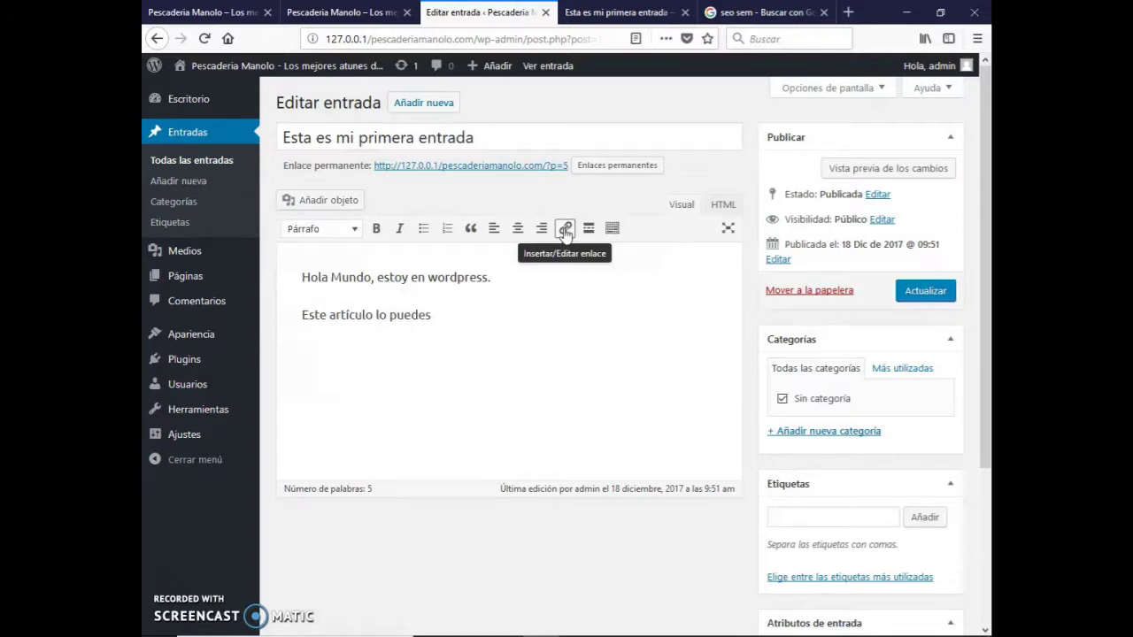
{"action": "type", "text": " ampliar en http://wordpres"}
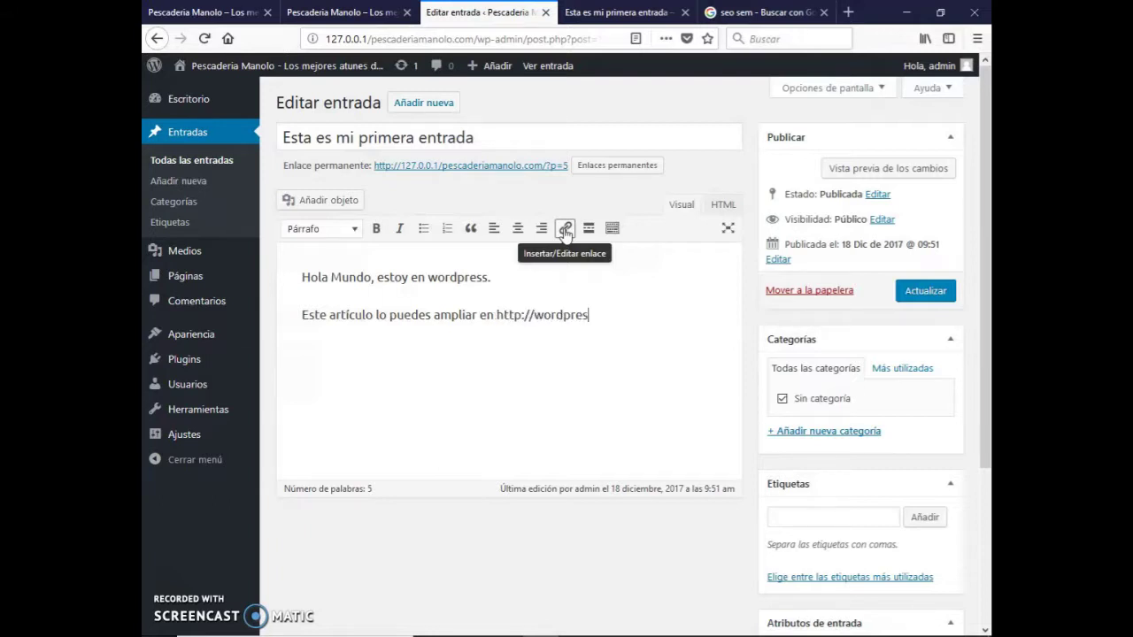
{"action": "type", "text": "s.com"}
{"action": "key", "text": "ctrl+shift+Left"}
{"action": "key", "text": "ctrl+shift+Left"}
{"action": "key", "text": "ctrl+shift+Left"}
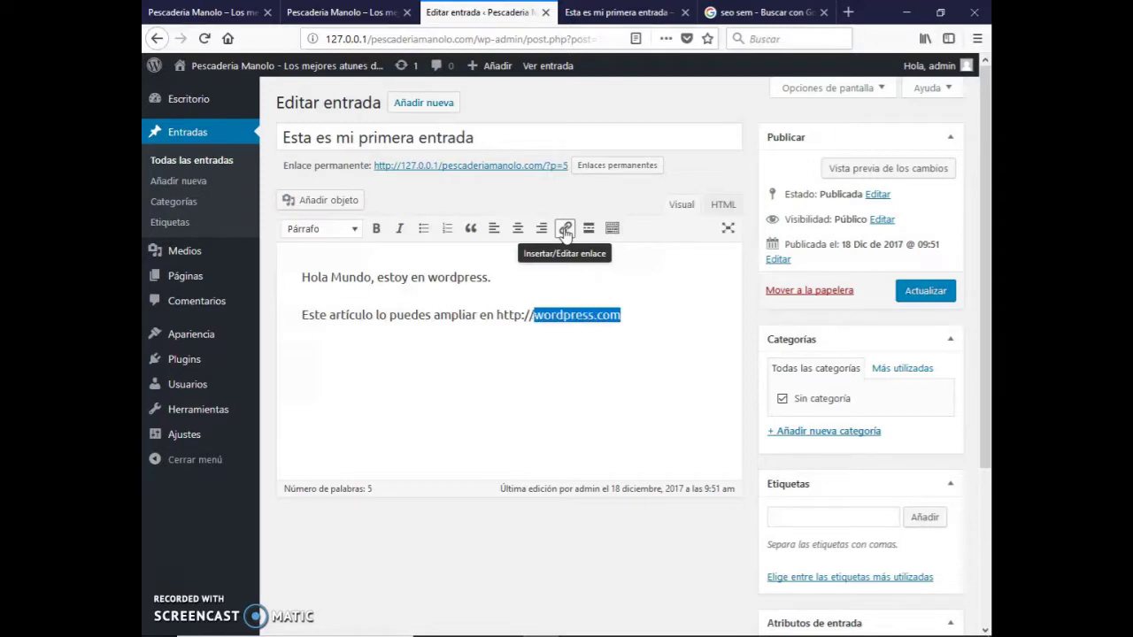
{"action": "key", "text": "ctrl+shift+Left"}
{"action": "key", "text": "ctrl+shift+Left"}
{"action": "left_click", "coordinate": [565, 228]}
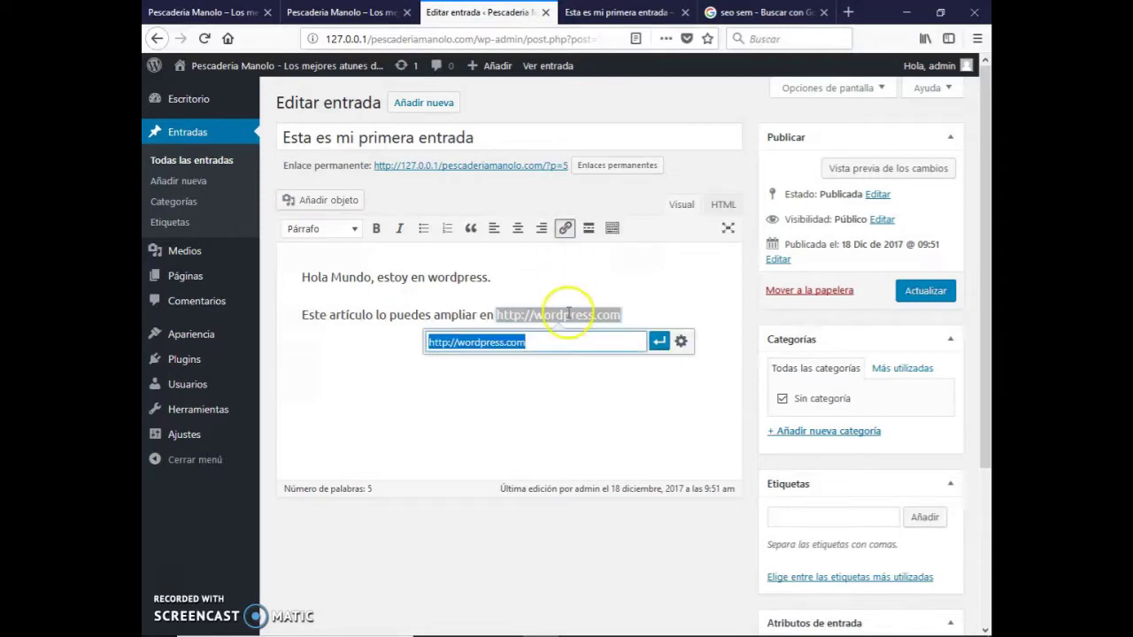
{"action": "left_click", "coordinate": [659, 341]}
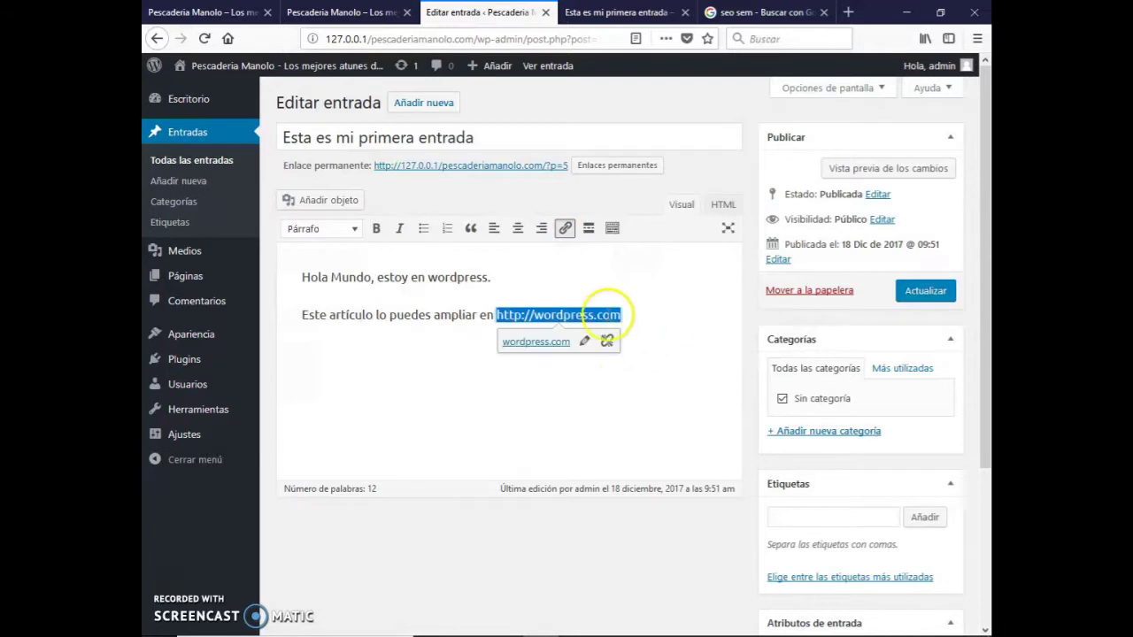
Update the published post so the new paragraph and its link are saved.
{"action": "left_click", "coordinate": [925, 291]}
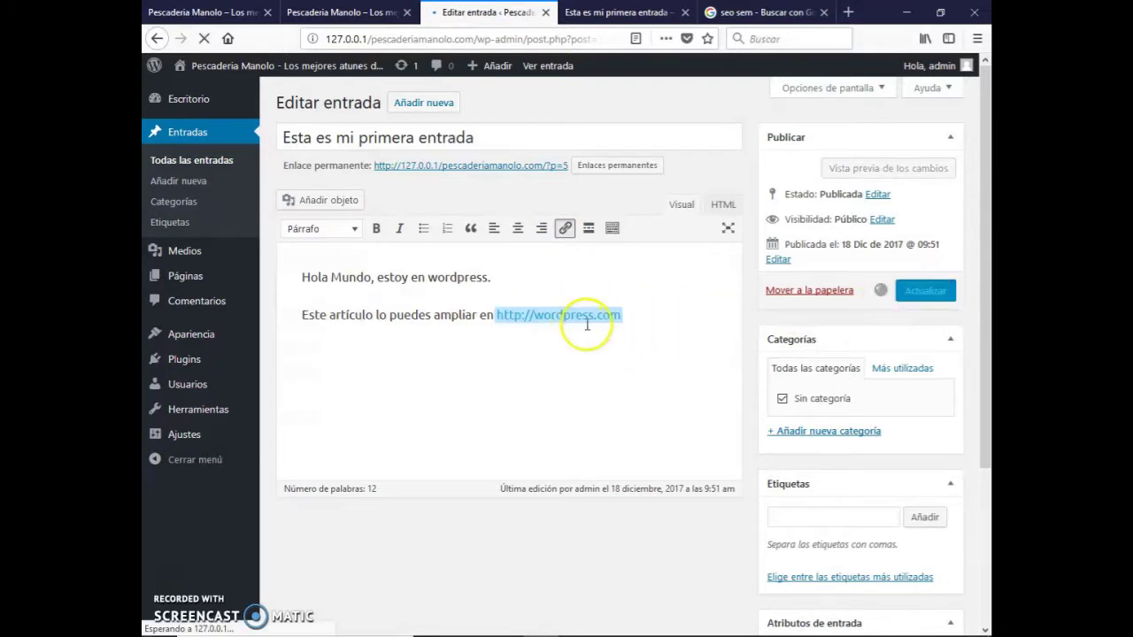
In the Word notes, add the line "- Links a otras webs siempre es valorable, aún más links a tu propia web." below "Número de visitas.".
{"action": "key", "text": "alt+Tab"}
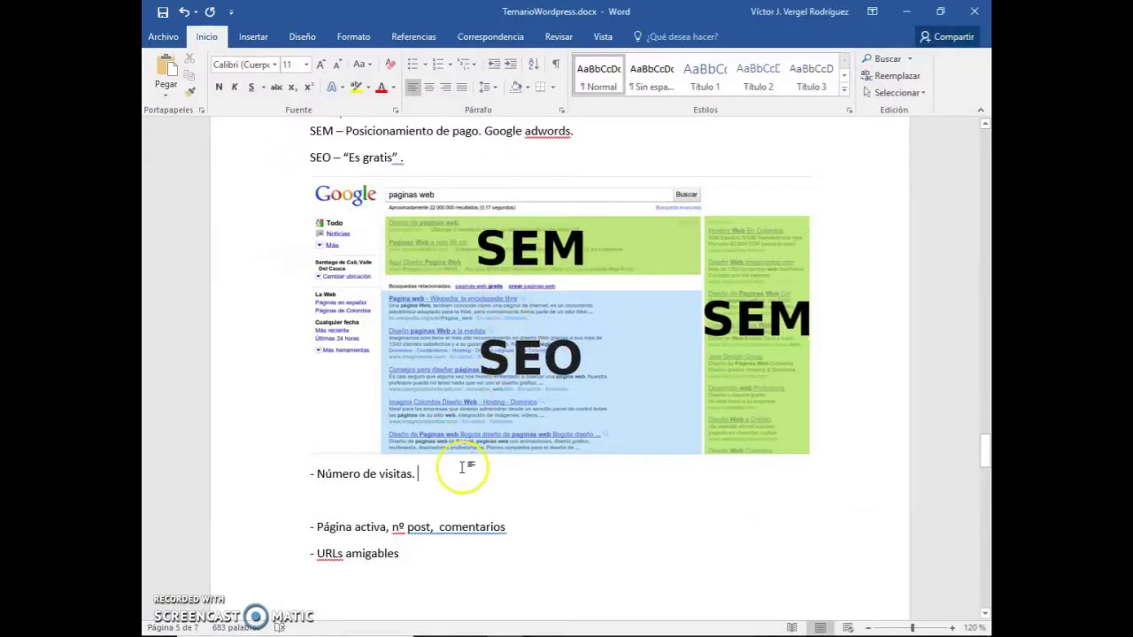
{"action": "key", "text": "Return"}
{"action": "type", "text": "- "}
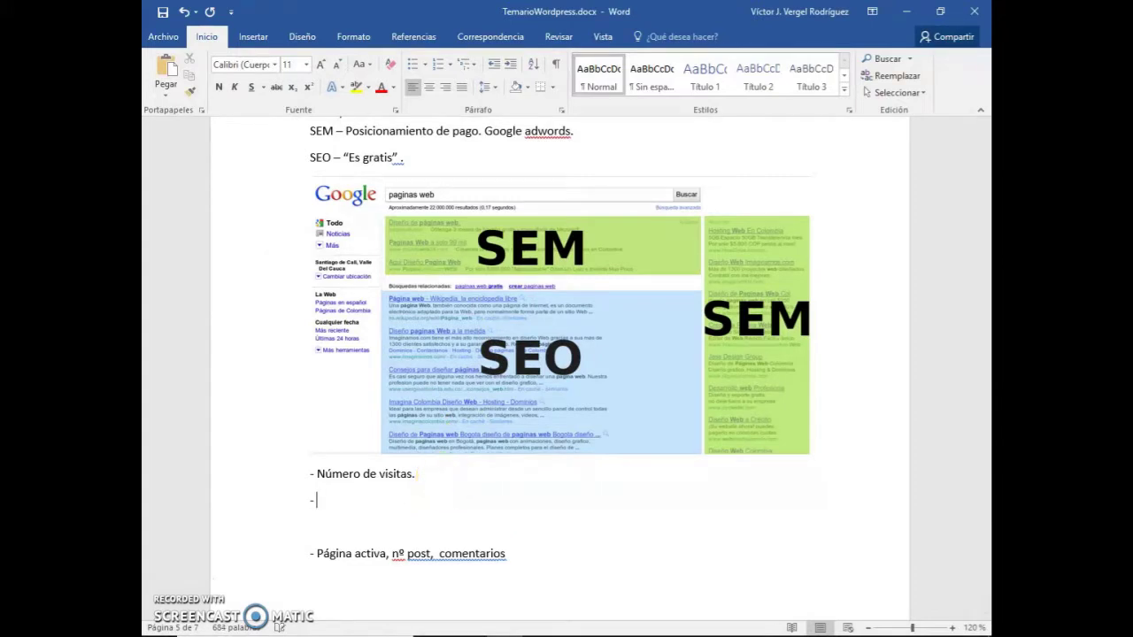
{"action": "type", "text": "Links a otras webs siempre "}
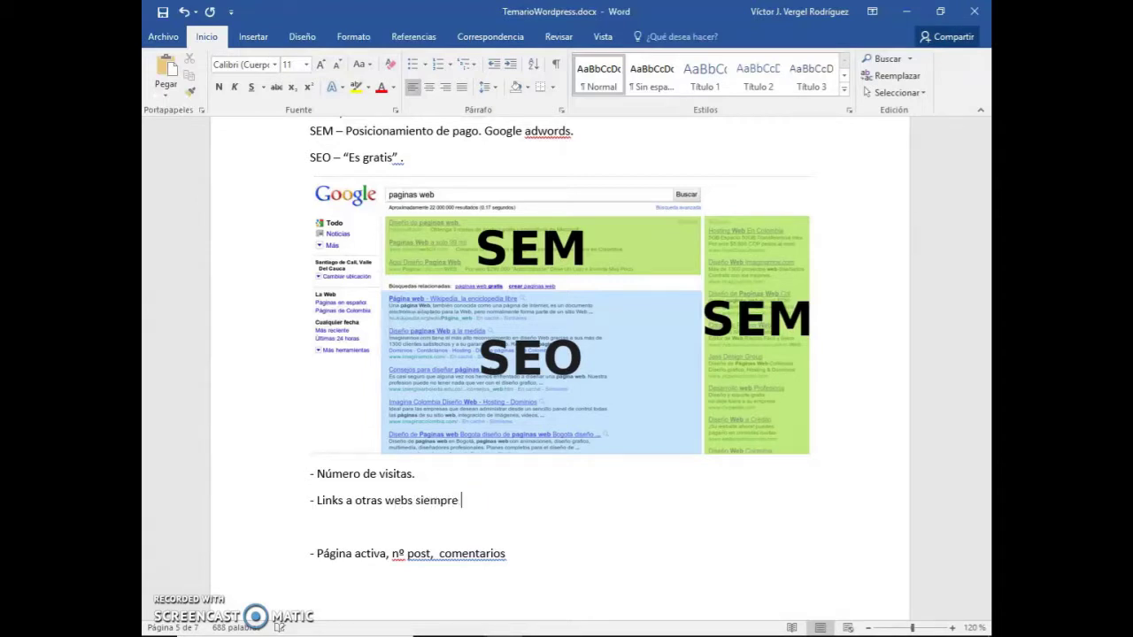
{"action": "type", "text": "es valorable, aúnj m"}
{"action": "key", "text": "BackSpace"}
{"action": "key", "text": "BackSpace"}
{"action": "key", "text": "BackSpace"}
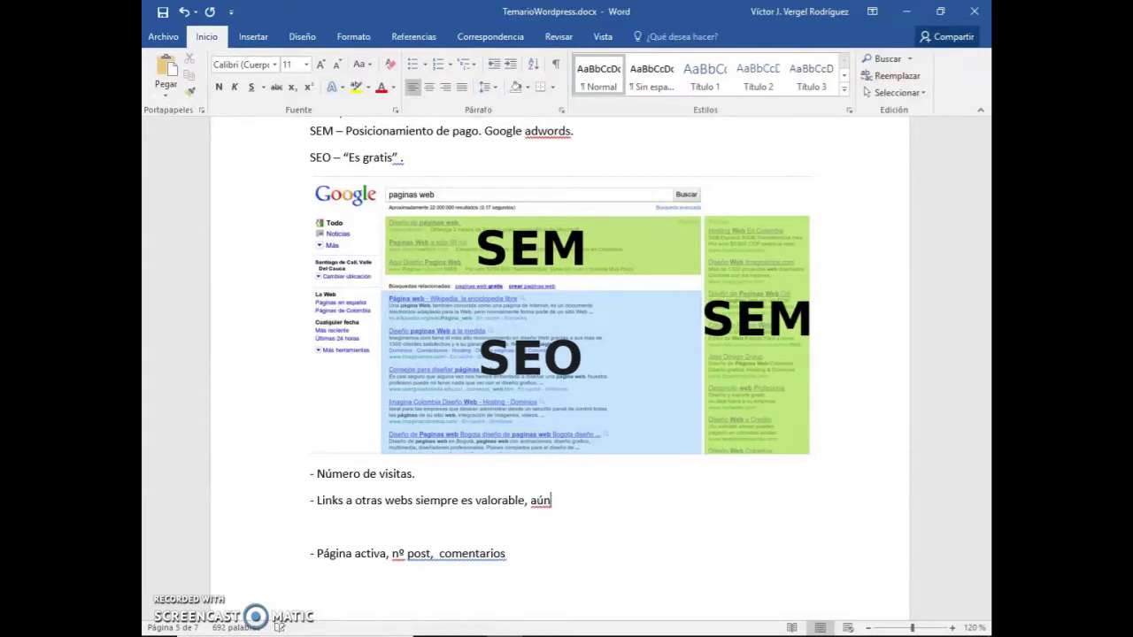
{"action": "type", "text": "más links a tu pr"}
{"action": "type", "text": "pia"}
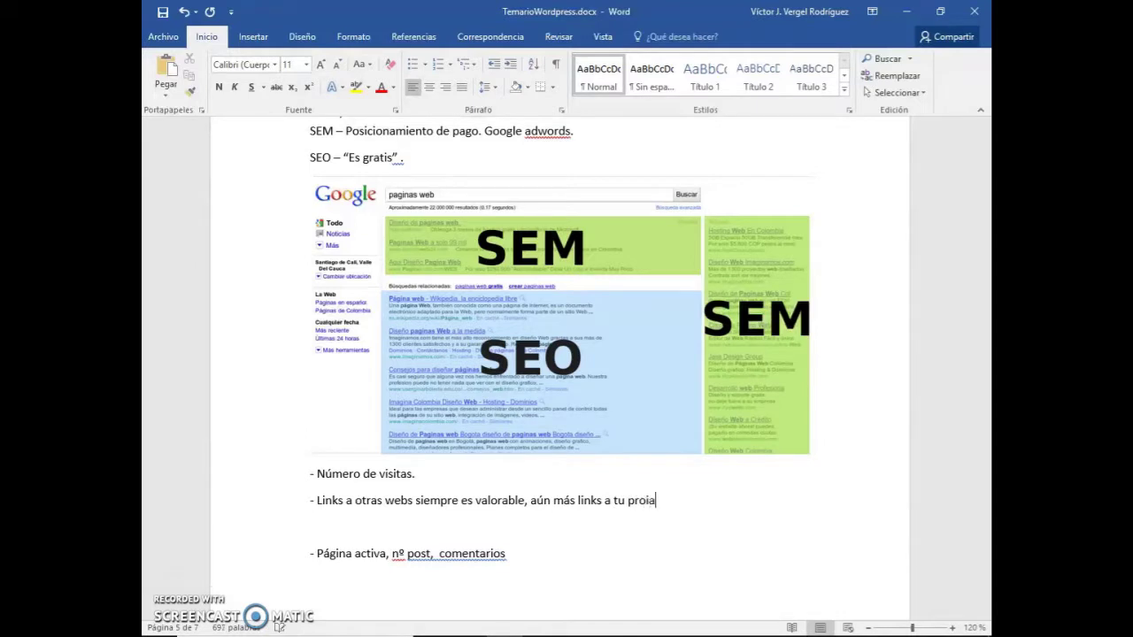
{"action": "key", "text": "BackSpace"}
{"action": "key", "text": "BackSpace"}
{"action": "key", "text": "BackSpace"}
{"action": "type", "text": "pia"}
{"action": "key", "text": "BackSpace"}
{"action": "key", "text": "BackSpace"}
{"action": "key", "text": "BackSpace"}
{"action": "type", "text": "opia web."}
Back in the WordPress post editor, make the word "wordpress" in the first paragraph bold.
{"action": "key", "text": "alt+Tab"}
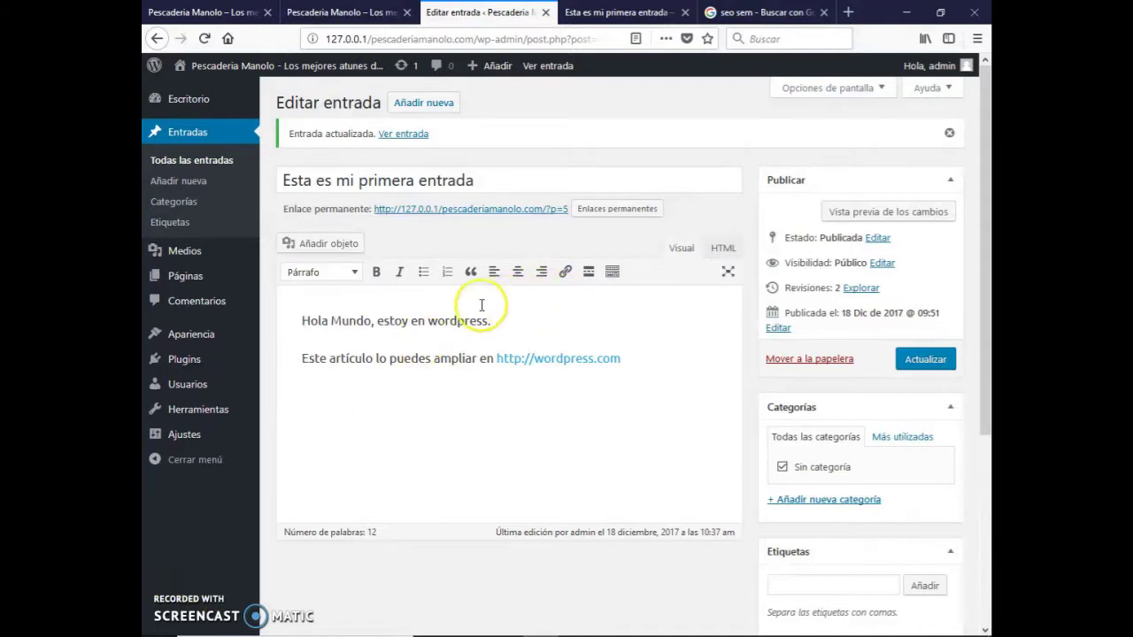
{"action": "double_click", "coordinate": [442, 322]}
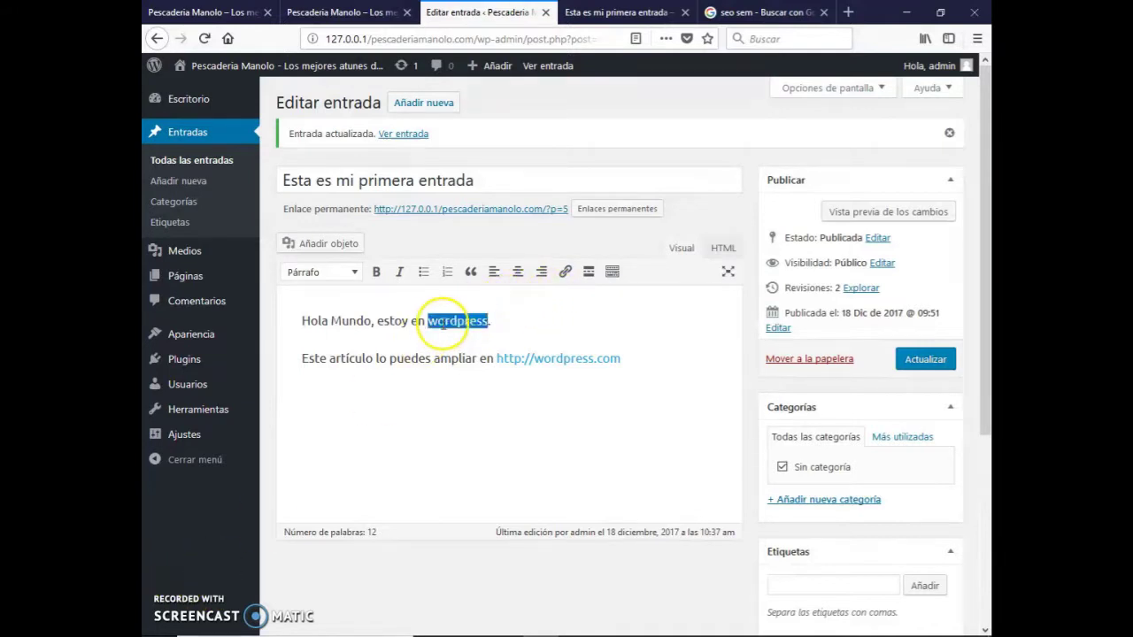
{"action": "left_click", "coordinate": [376, 272]}
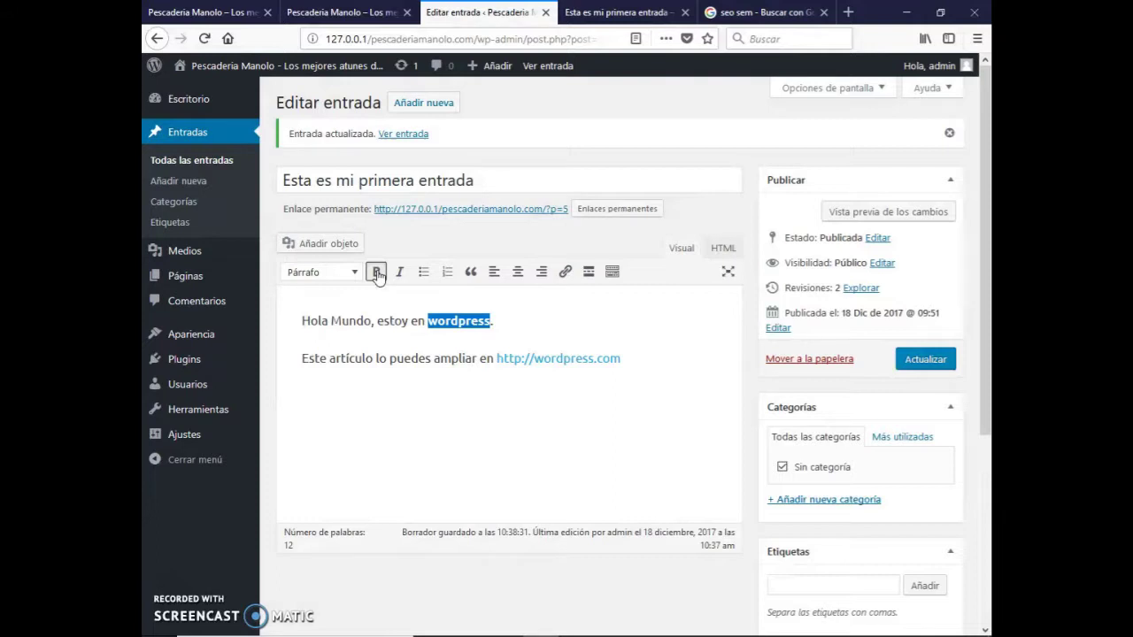
{"action": "left_click", "coordinate": [377, 274]}
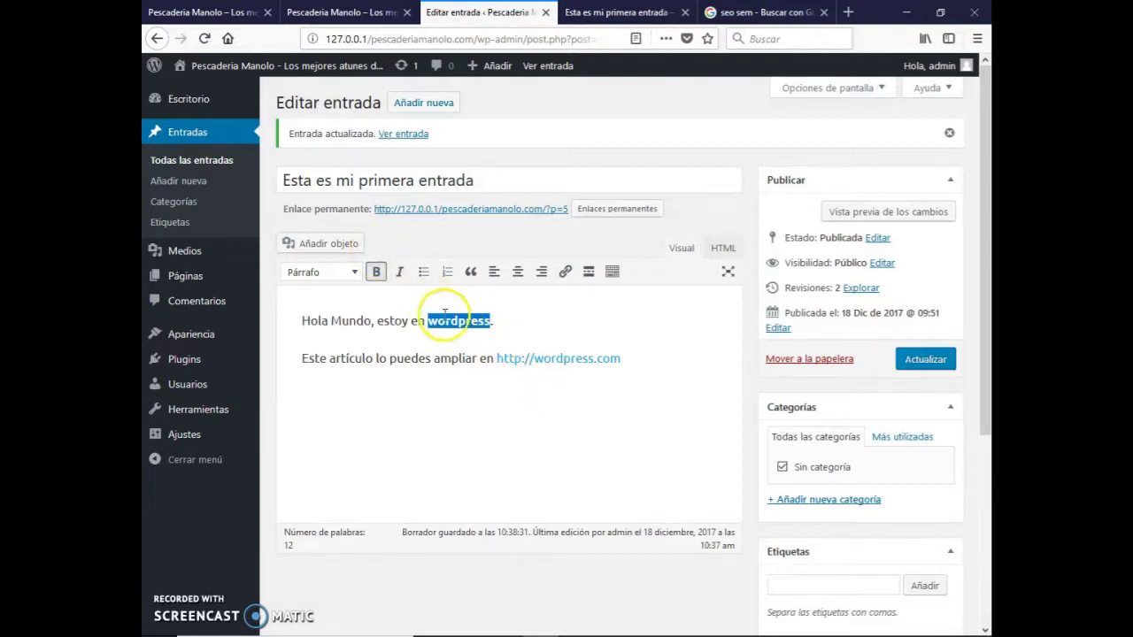
Add the tags "wordpress", "valladolid" and "creación de páginas web" to the post and update it.
{"action": "scroll", "coordinate": [543, 399], "scroll_direction": "down", "scroll_amount": 4}
{"action": "left_click", "coordinate": [792, 422]}
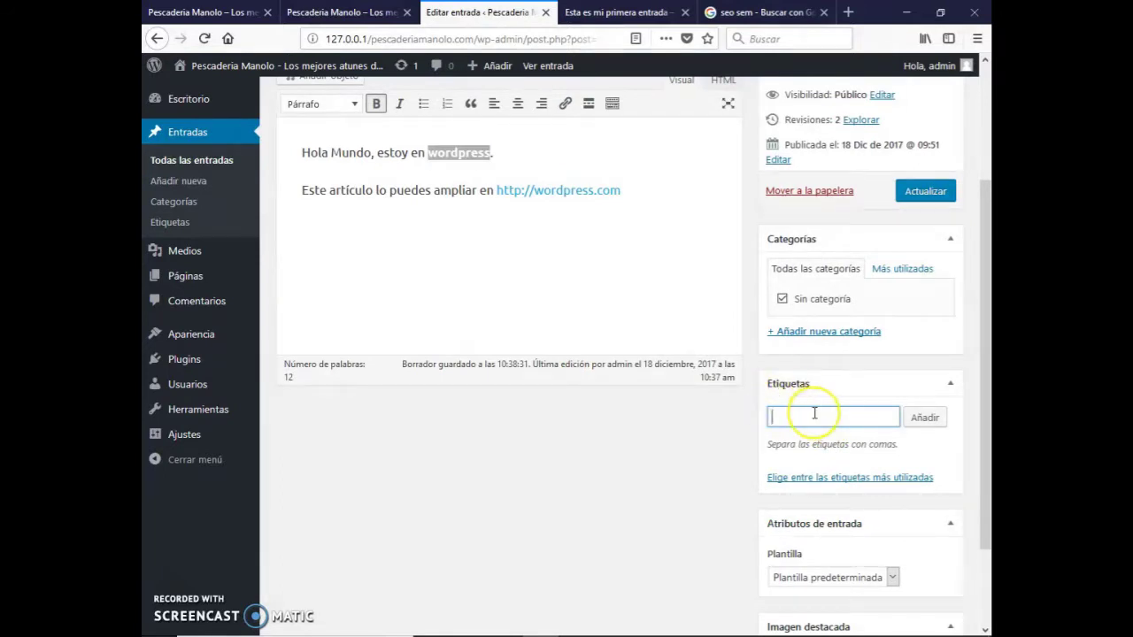
{"action": "type", "text": "wordpress"}
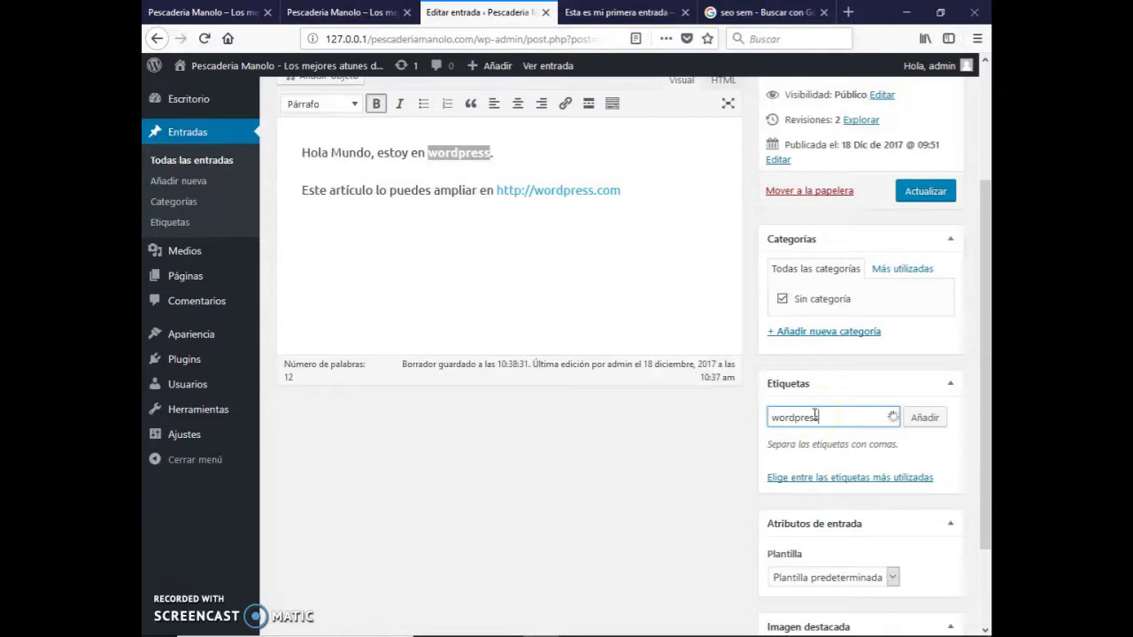
{"action": "key", "text": "Return"}
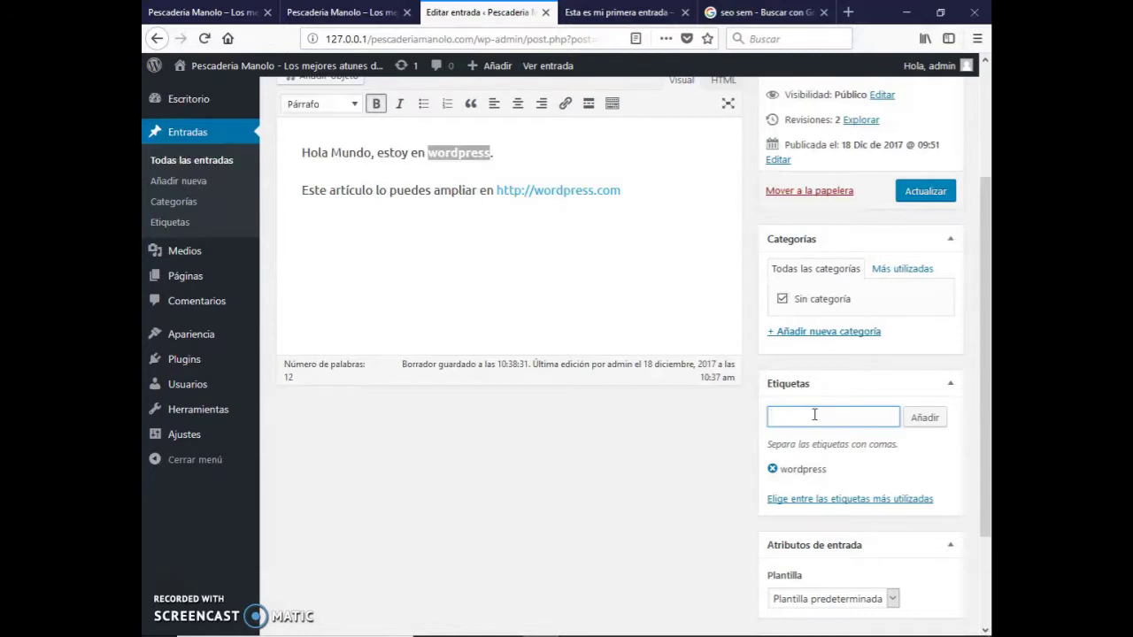
{"action": "type", "text": "valladolid"}
{"action": "key", "text": "Return"}
{"action": "type", "text": "creación "}
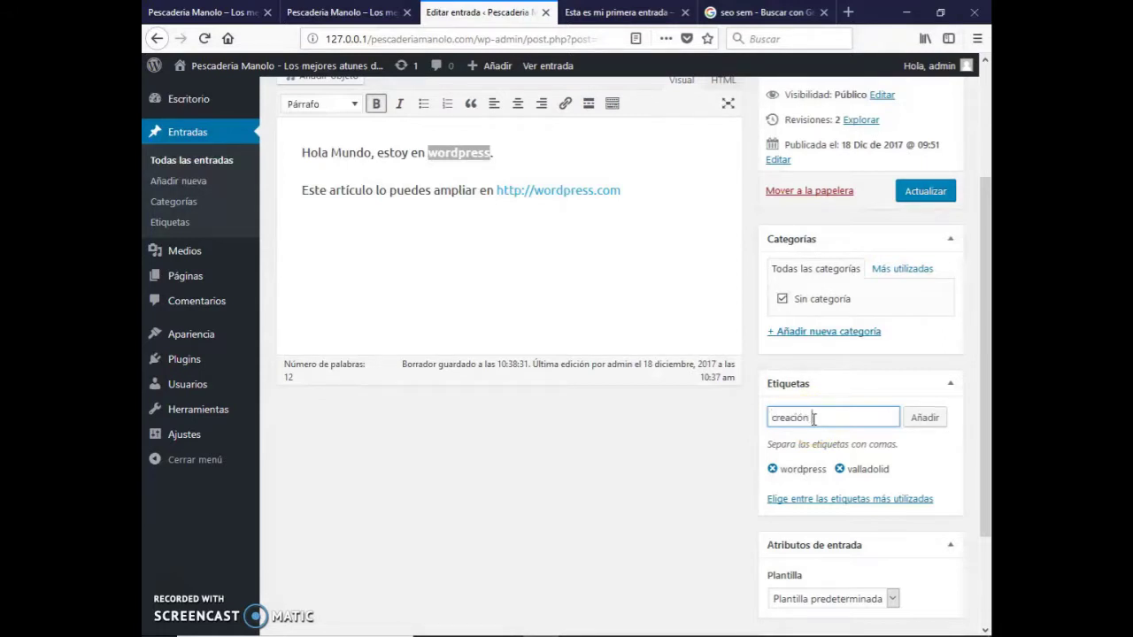
{"action": "type", "text": "de páginas web"}
{"action": "key", "text": "Return"}
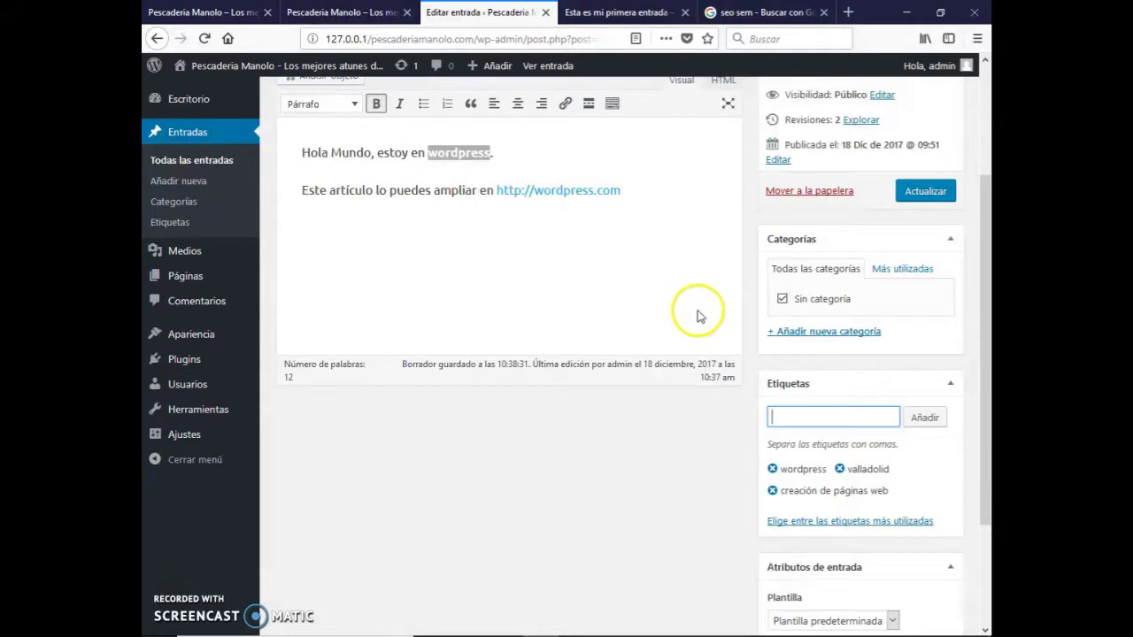
{"action": "left_click", "coordinate": [920, 203]}
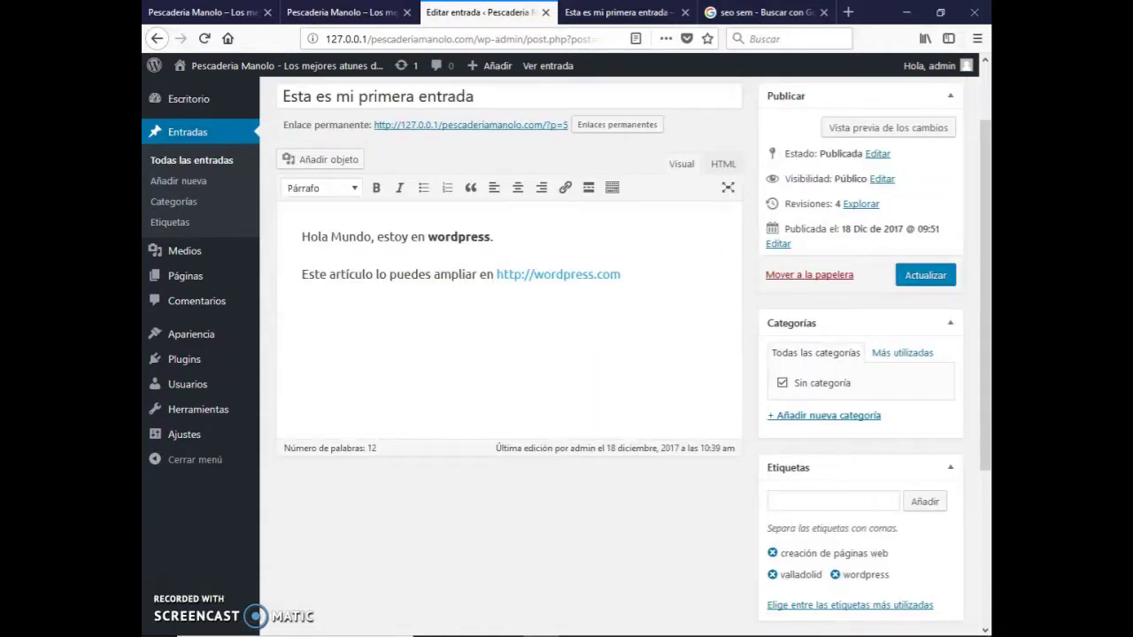
Upload logo.jpg from the CSS folder on the desktop as a media object for the post.
{"action": "left_click", "coordinate": [317, 158]}
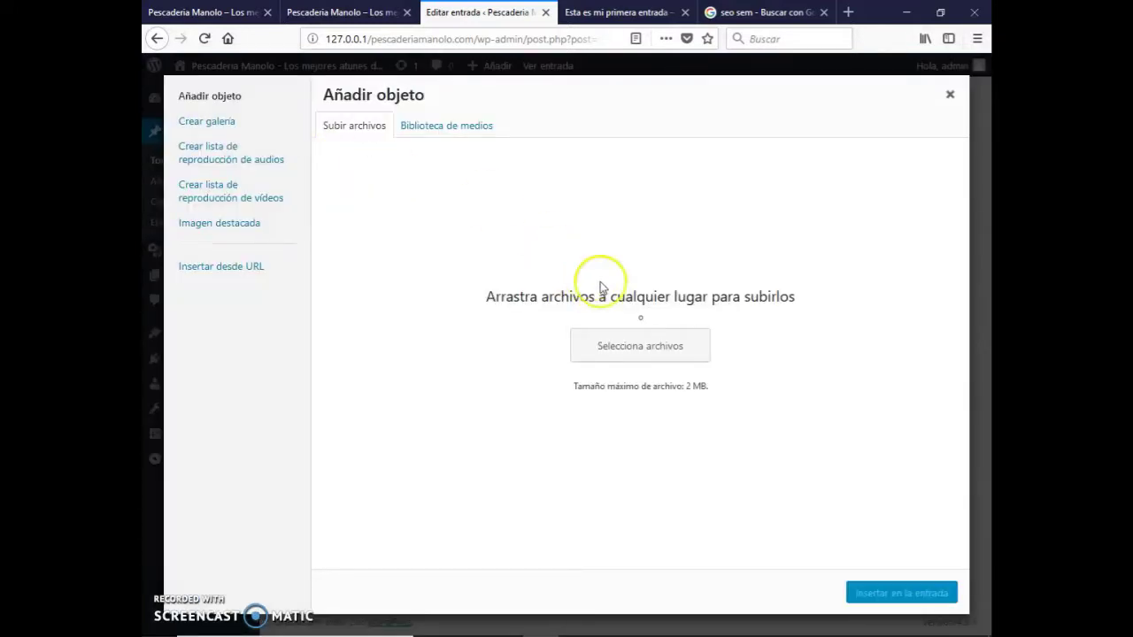
{"action": "left_click", "coordinate": [639, 352]}
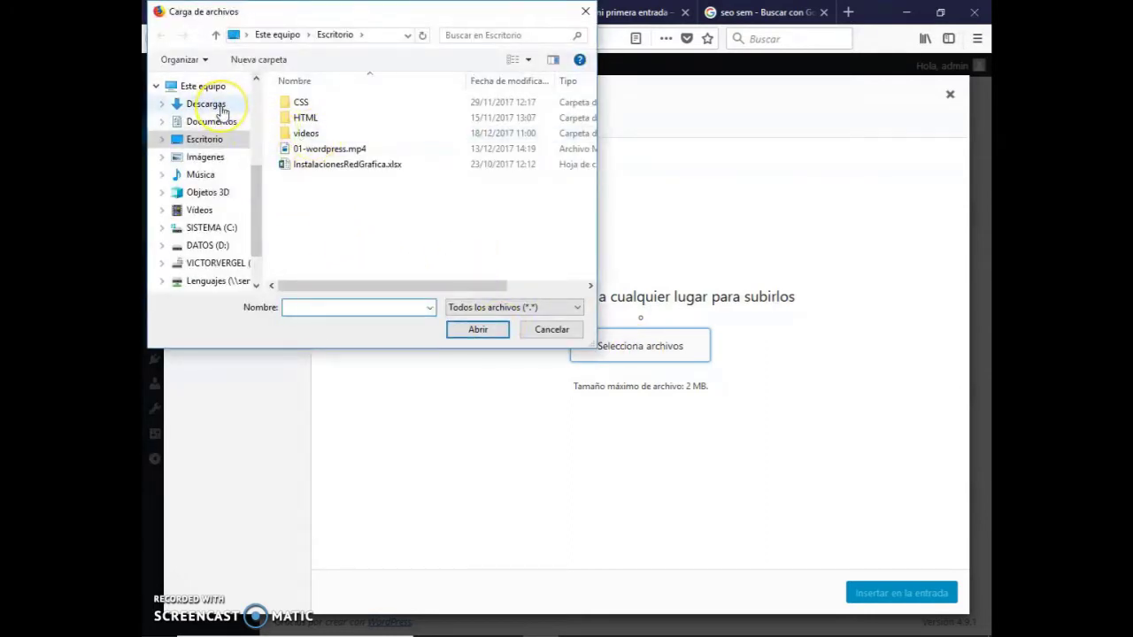
{"action": "left_click", "coordinate": [222, 111]}
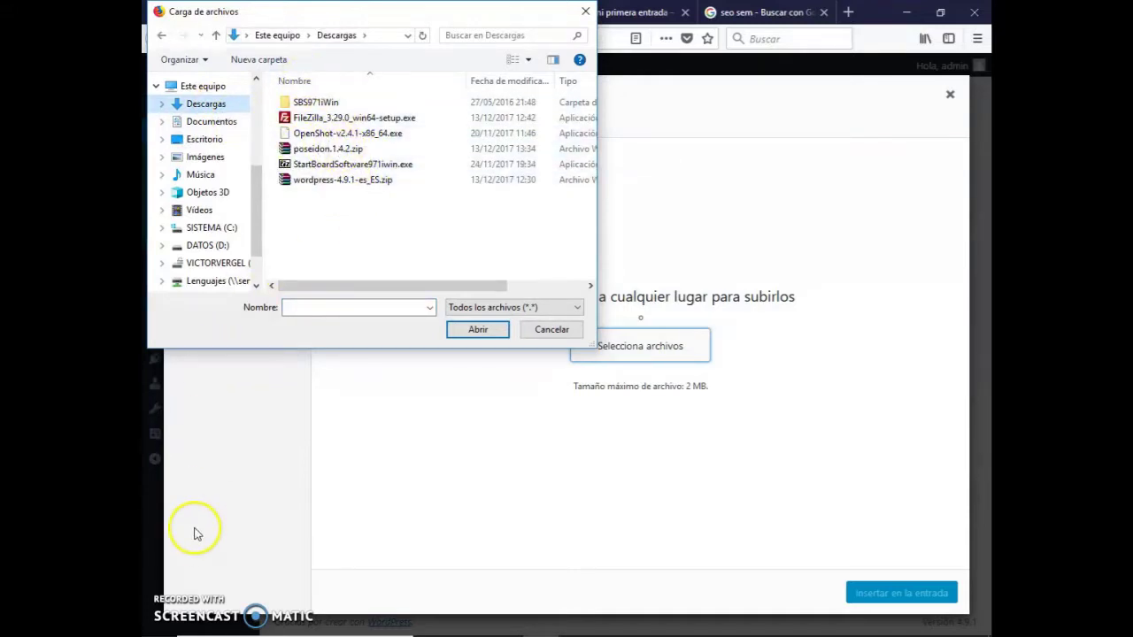
{"action": "left_click", "coordinate": [222, 124]}
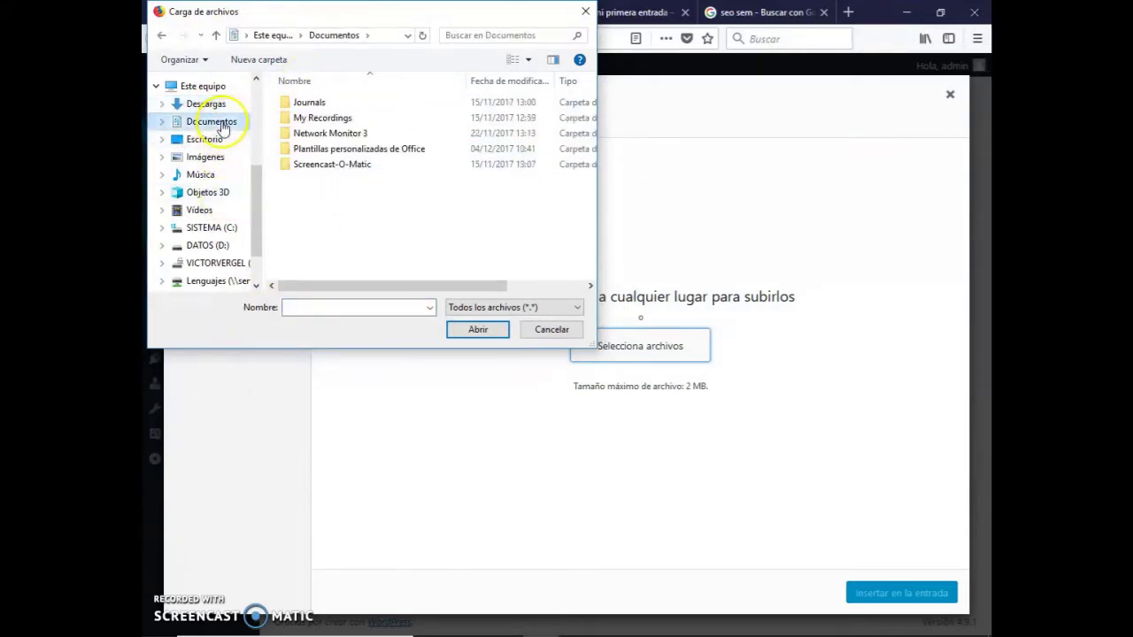
{"action": "left_click", "coordinate": [219, 156]}
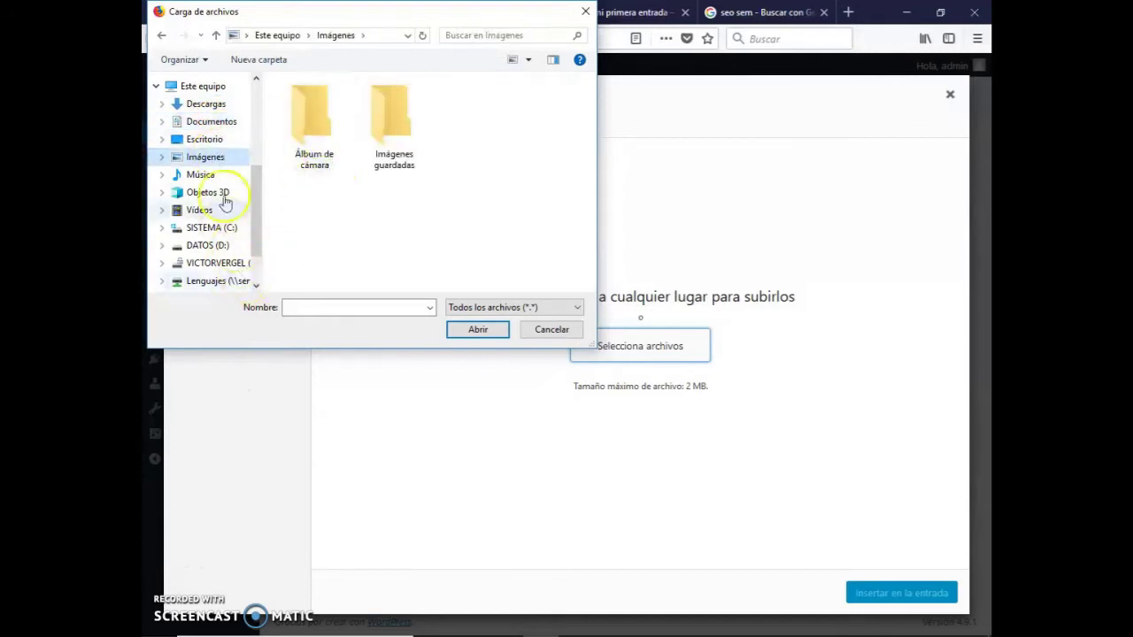
{"action": "double_click", "coordinate": [385, 142]}
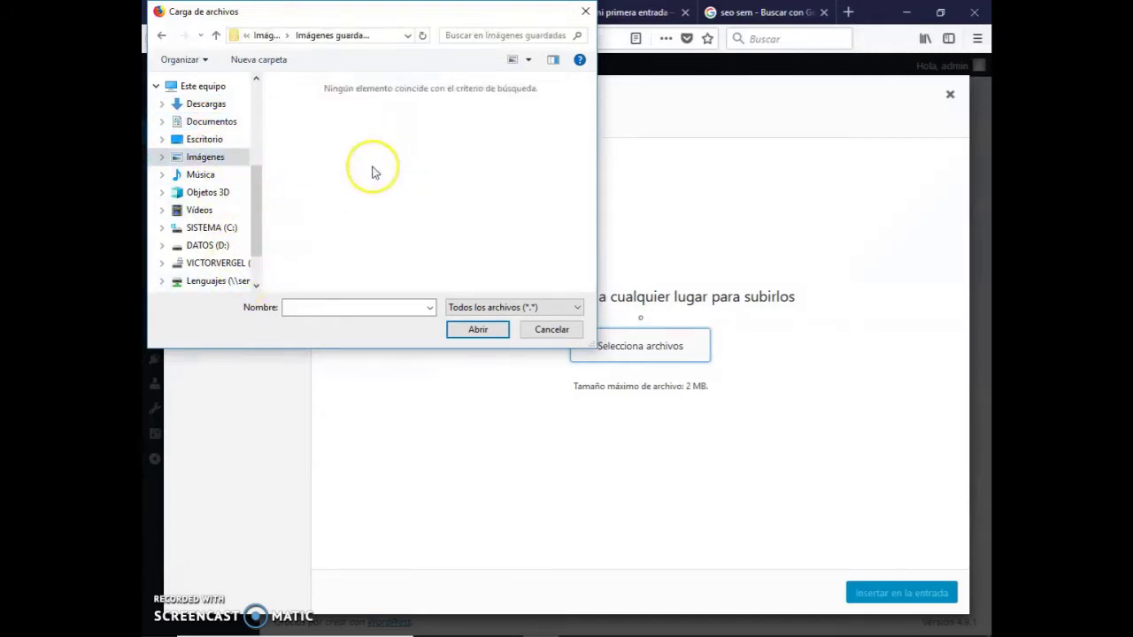
{"action": "left_click", "coordinate": [200, 141]}
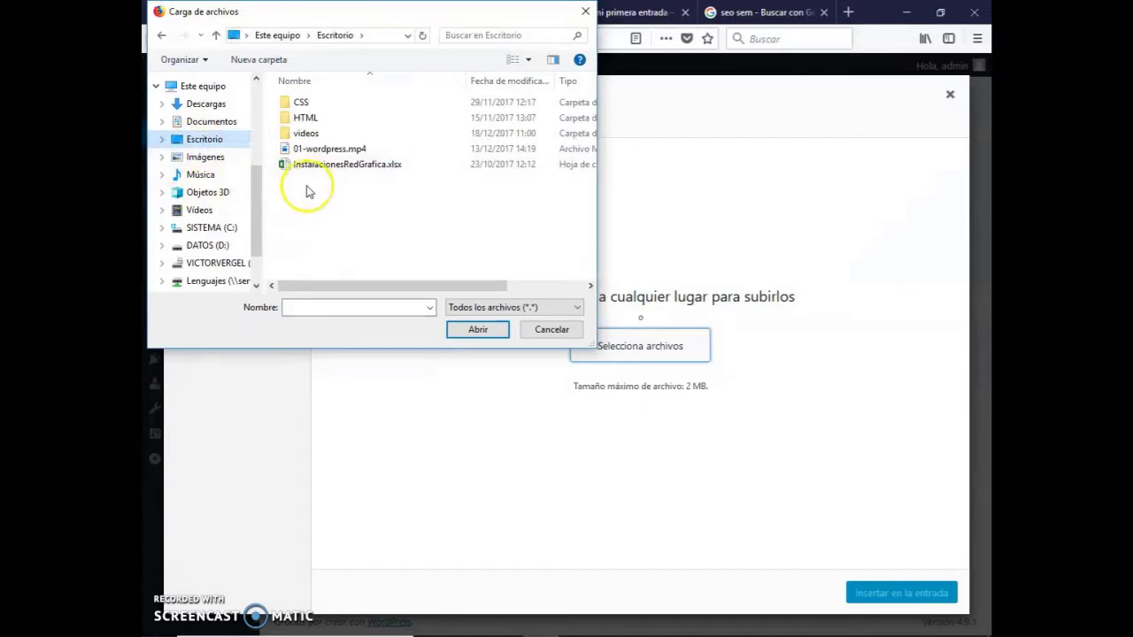
{"action": "double_click", "coordinate": [301, 102]}
{"action": "scroll", "coordinate": [416, 199], "scroll_direction": "down", "scroll_amount": 6}
{"action": "left_click", "coordinate": [319, 255]}
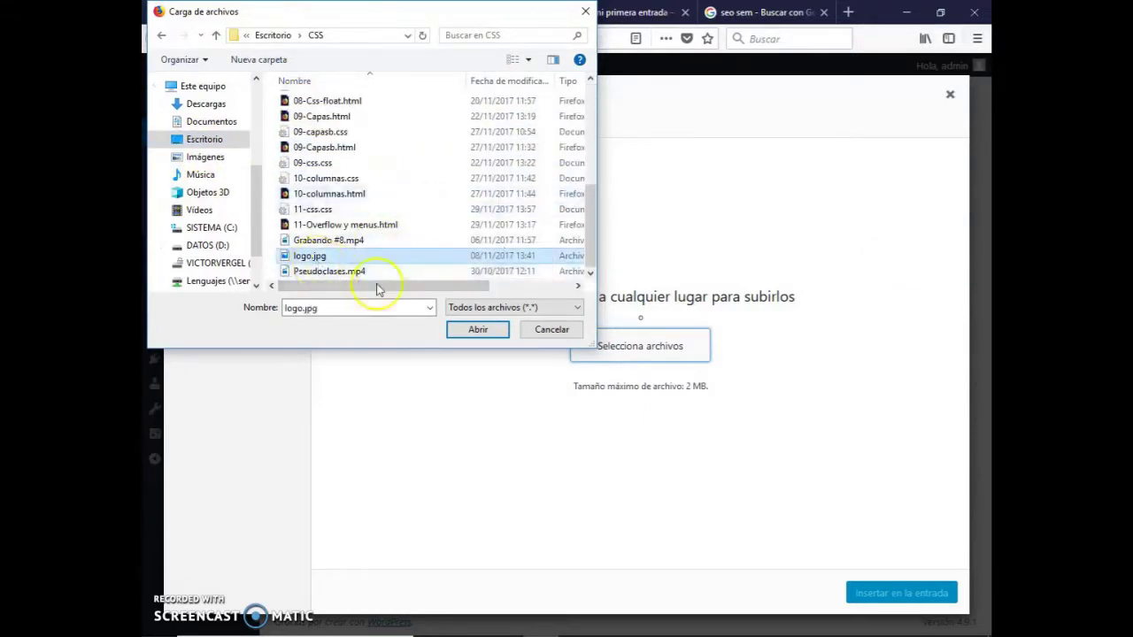
{"action": "left_click", "coordinate": [477, 329]}
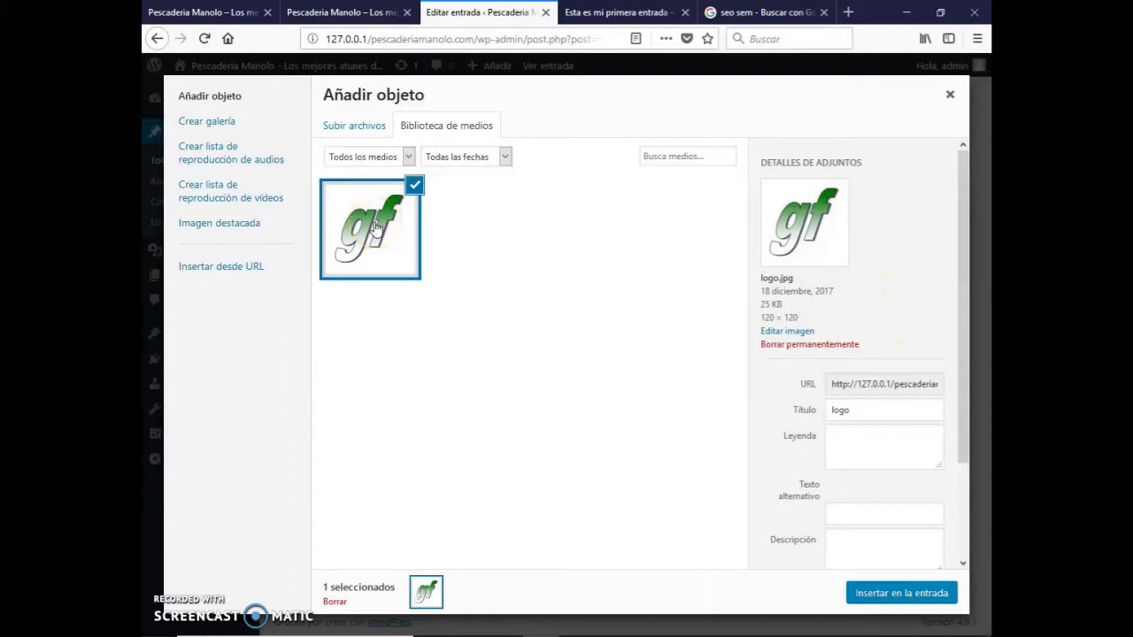
In the Word notes, complete the empty dash line below "Insertar palabras clave." with "Inserción de imágenes bien etiquetadas.".
{"action": "key", "text": "alt+Tab"}
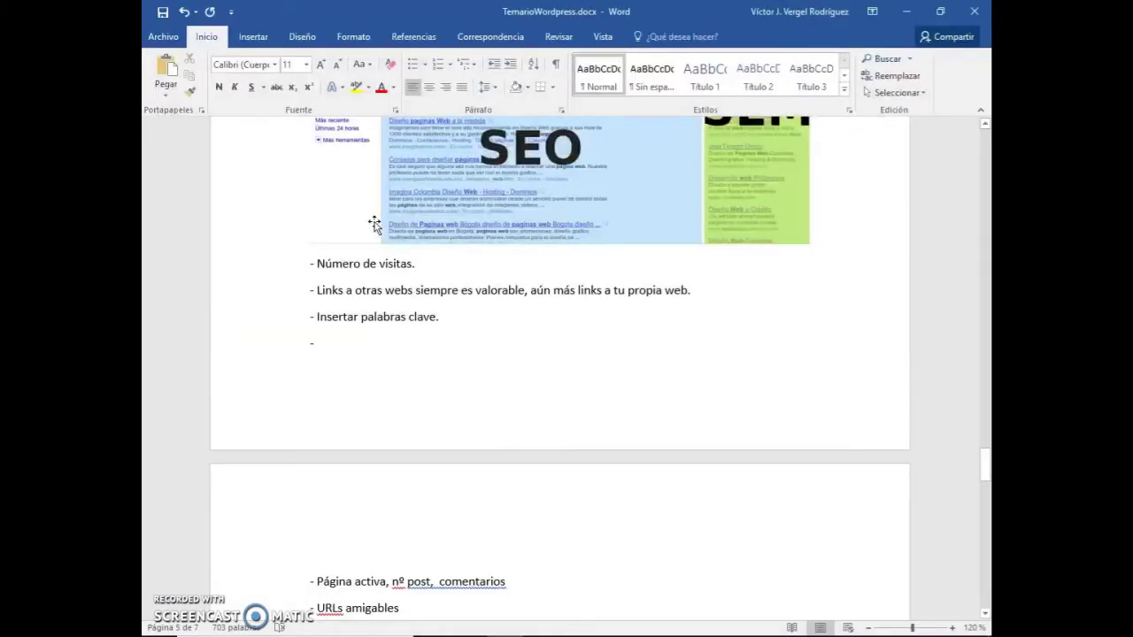
{"action": "left_click", "coordinate": [352, 334]}
{"action": "type", "text": "Inserción de imágine"}
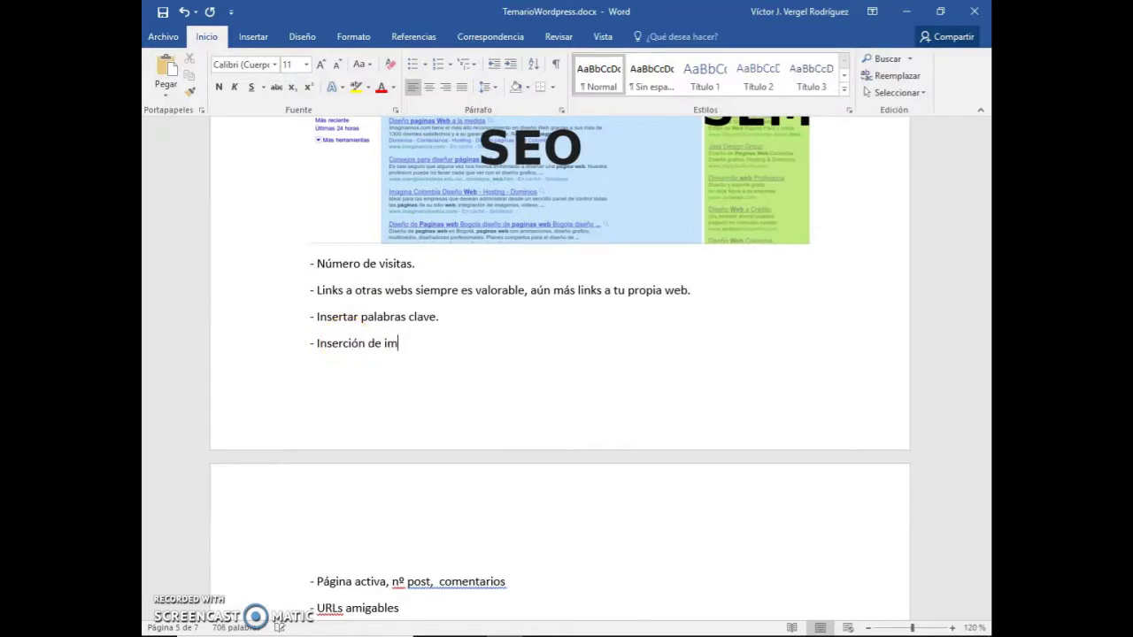
{"action": "key", "text": "BackSpace"}
{"action": "key", "text": "BackSpace"}
{"action": "key", "text": "BackSpace"}
{"action": "type", "text": "enes bien etiquetadas."}
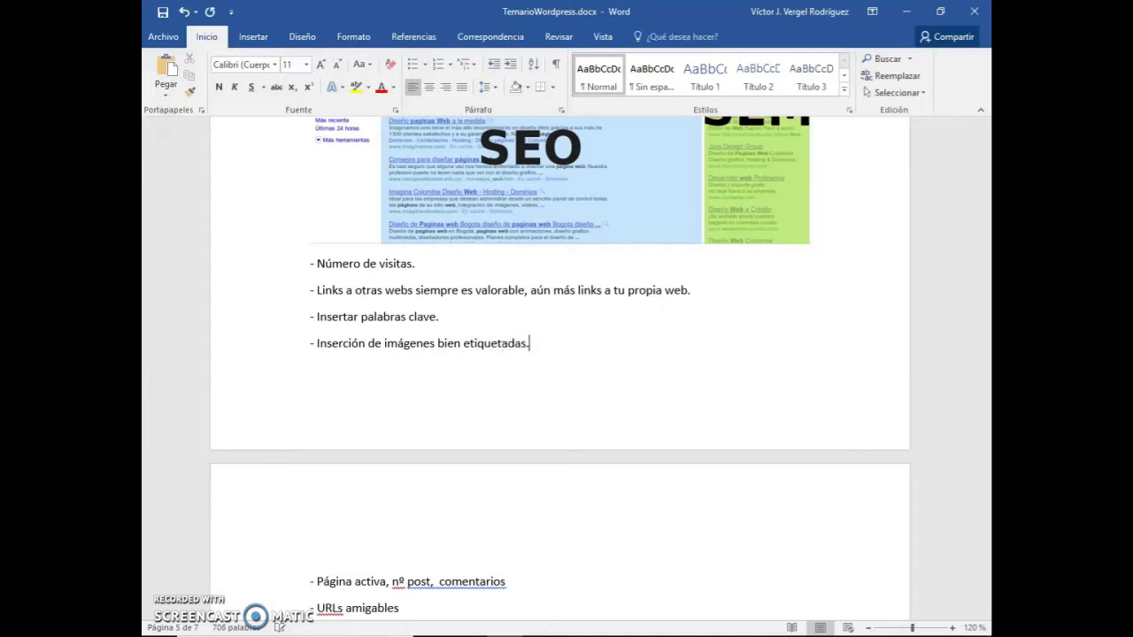
Back in the WordPress media dialog, set the title of logo.jpg to "logo gregorio fernandez wordpress".
{"action": "key", "text": "alt+Tab"}
{"action": "left_click", "coordinate": [831, 409]}
{"action": "left_click_drag", "start_coordinate": [859, 406], "coordinate": [778, 405]}
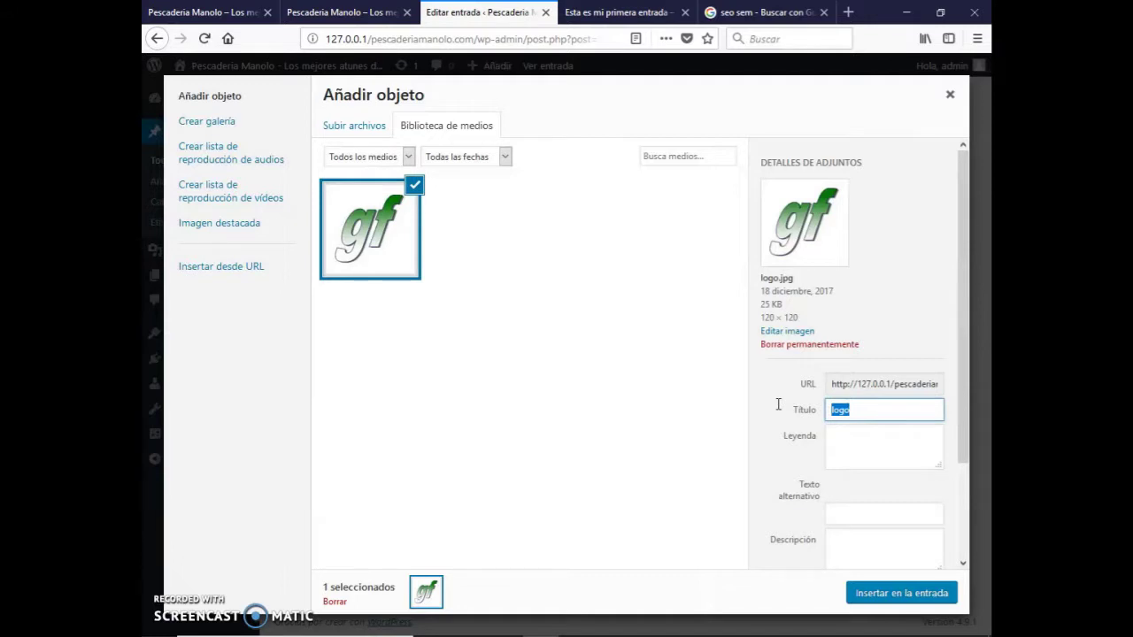
{"action": "type", "text": "logo gregor"}
{"action": "type", "text": "io fernandez word"}
{"action": "type", "text": "press"}
Copy the image title into the caption, alternative text and description, and insert the logo below the post's second paragraph with an empty line after it.
{"action": "key", "text": "ctrl+a"}
{"action": "left_click", "coordinate": [816, 416]}
{"action": "key", "text": "ctrl+c"}
{"action": "left_click", "coordinate": [860, 451]}
{"action": "key", "text": "ctrl+v"}
{"action": "left_click", "coordinate": [873, 515]}
{"action": "key", "text": "ctrl+v"}
{"action": "left_click", "coordinate": [871, 535]}
{"action": "key", "text": "ctrl+v"}
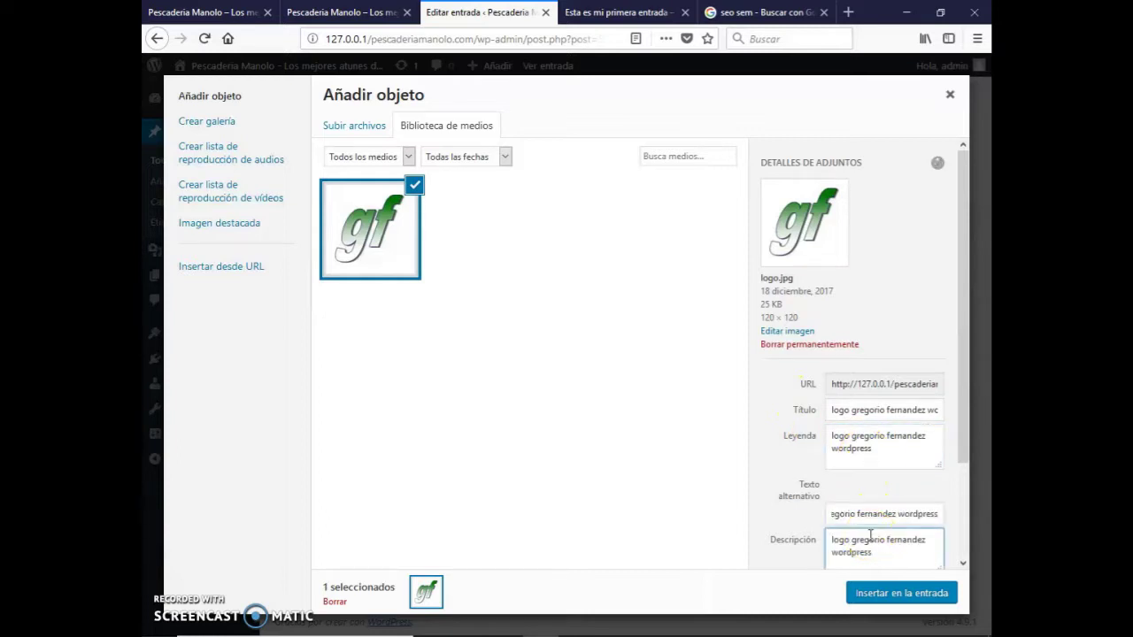
{"action": "left_click", "coordinate": [901, 594]}
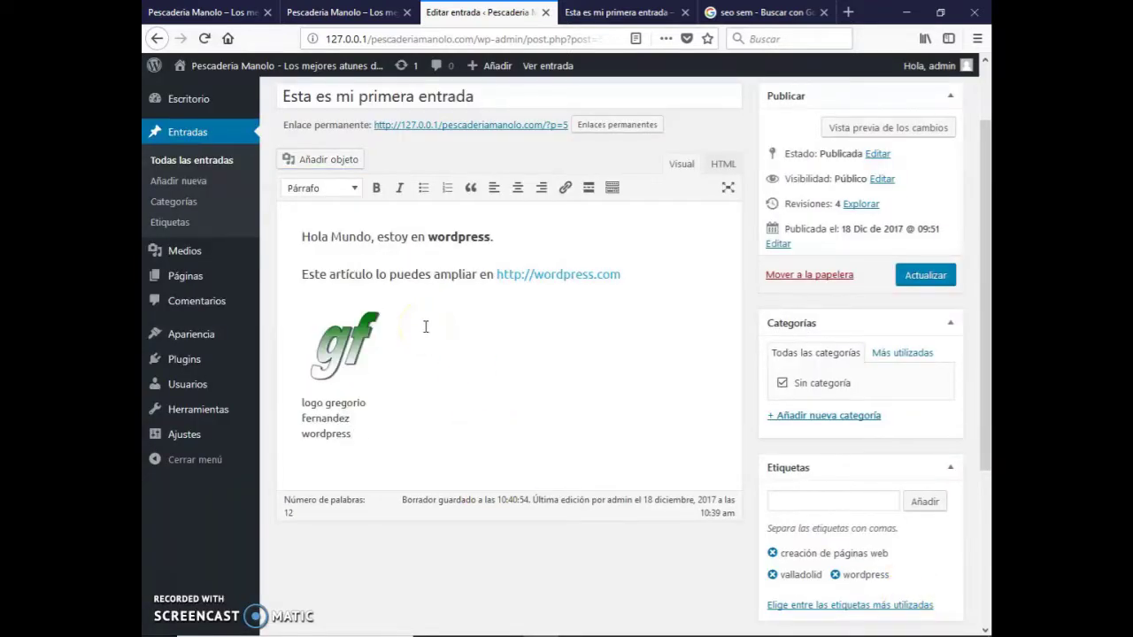
{"action": "key", "text": "Return"}
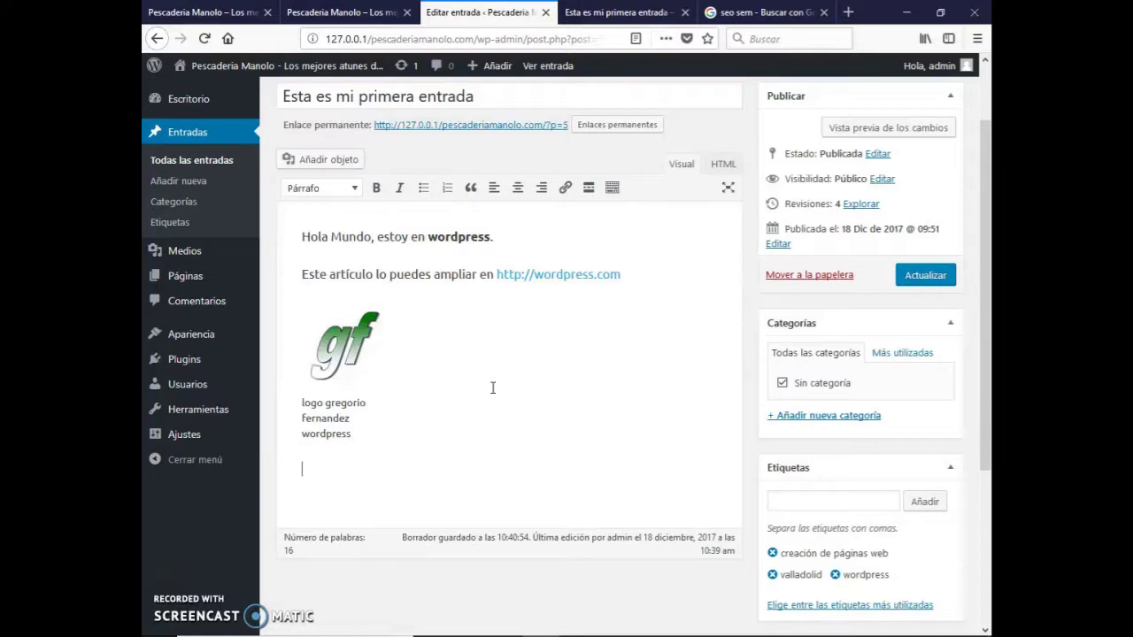
Open the featured image selection for the post.
{"action": "left_click", "coordinate": [333, 168]}
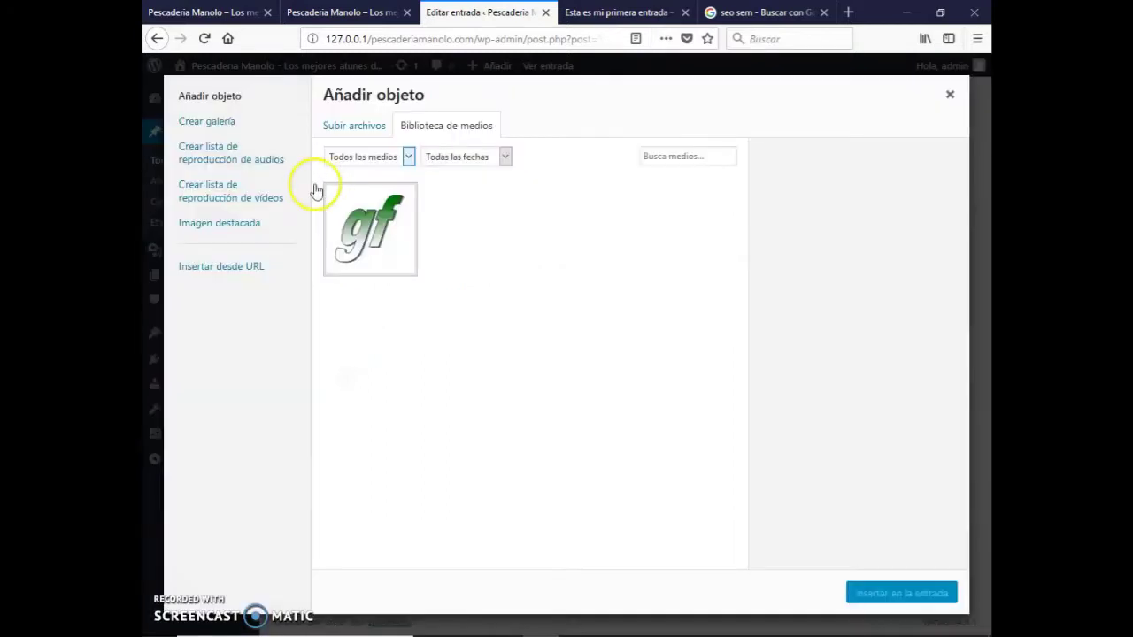
{"action": "left_click", "coordinate": [239, 228]}
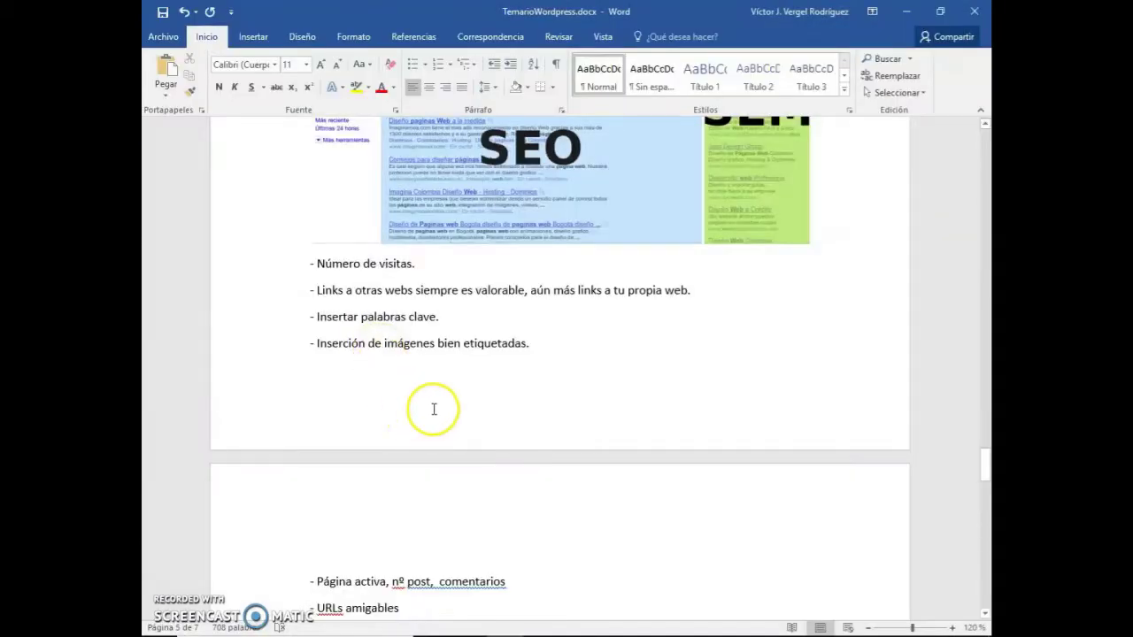
In the Word notes, add the line "- Definir una imagen destacada del post." above the "Página activa, nº post, comentarios" line.
{"action": "key", "text": "Down"}
{"action": "key", "text": "Down"}
{"action": "key", "text": "Down"}
{"action": "key", "text": "Down"}
{"action": "key", "text": "Down"}
{"action": "key", "text": "Down"}
{"action": "key", "text": "Return"}
{"action": "key", "text": "Up"}
{"action": "type", "text": "- Definir una image"}
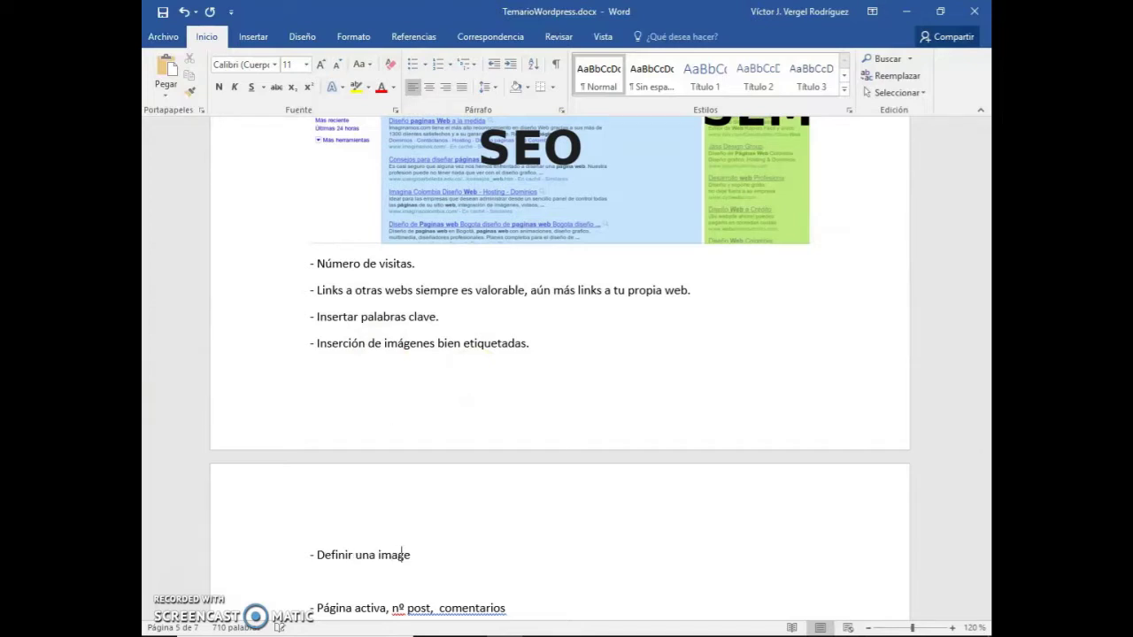
{"action": "type", "text": "n destacada del post."}
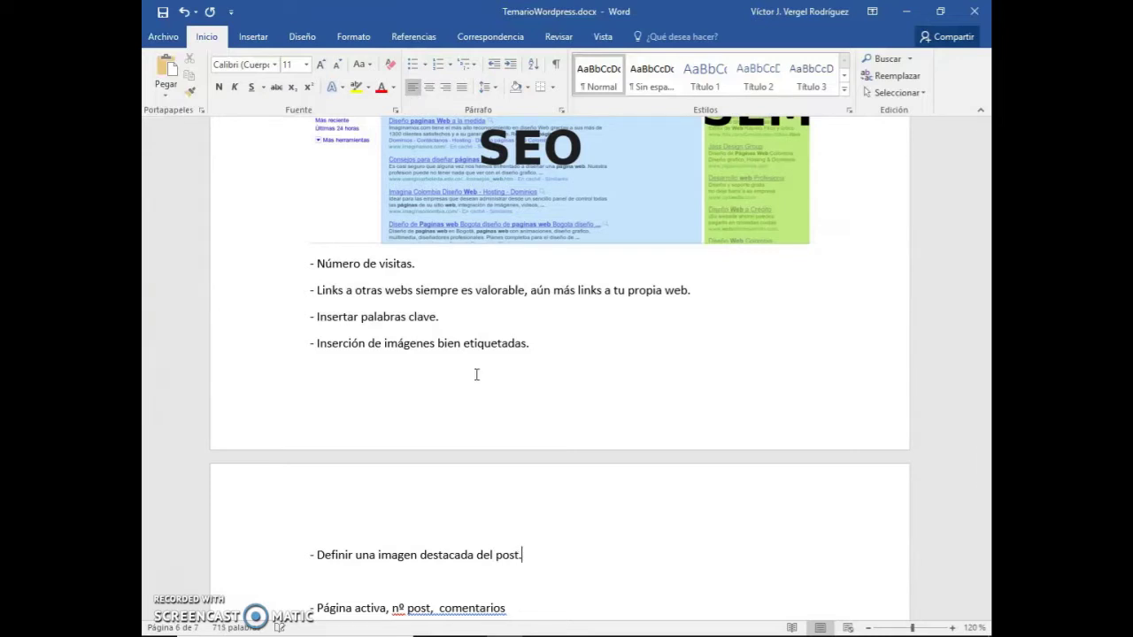
{"action": "key", "text": "Return"}
{"action": "scroll", "coordinate": [482, 372], "scroll_direction": "down", "scroll_amount": 5}
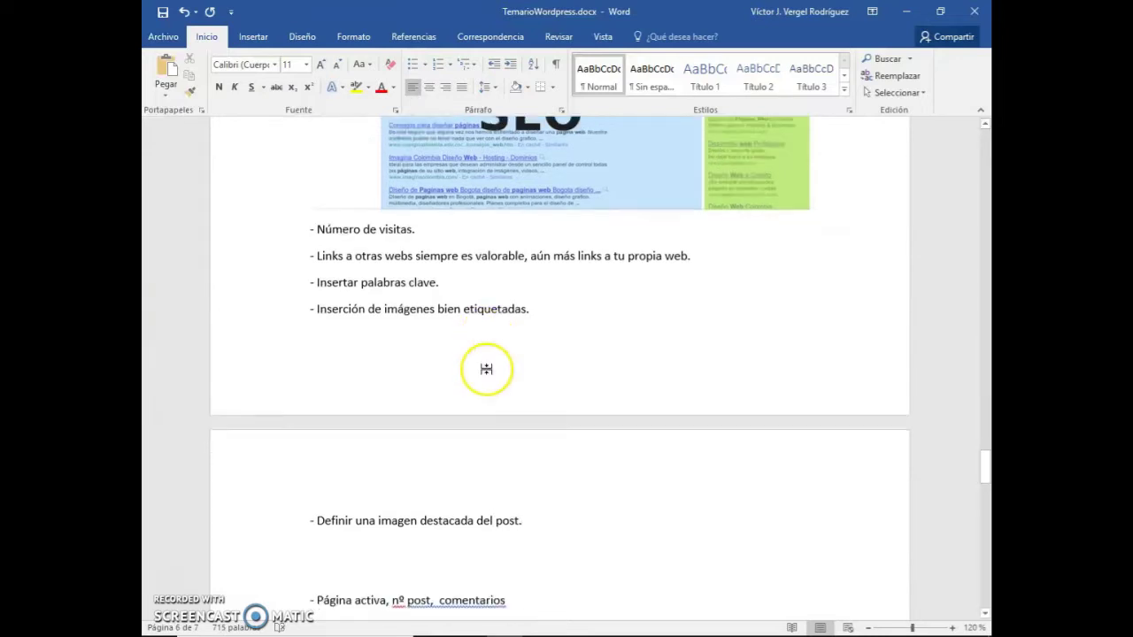
Back in the WordPress media dialog, set the gf logo as the post's featured image and check it on the editing page.
{"action": "key", "text": "alt+Tab"}
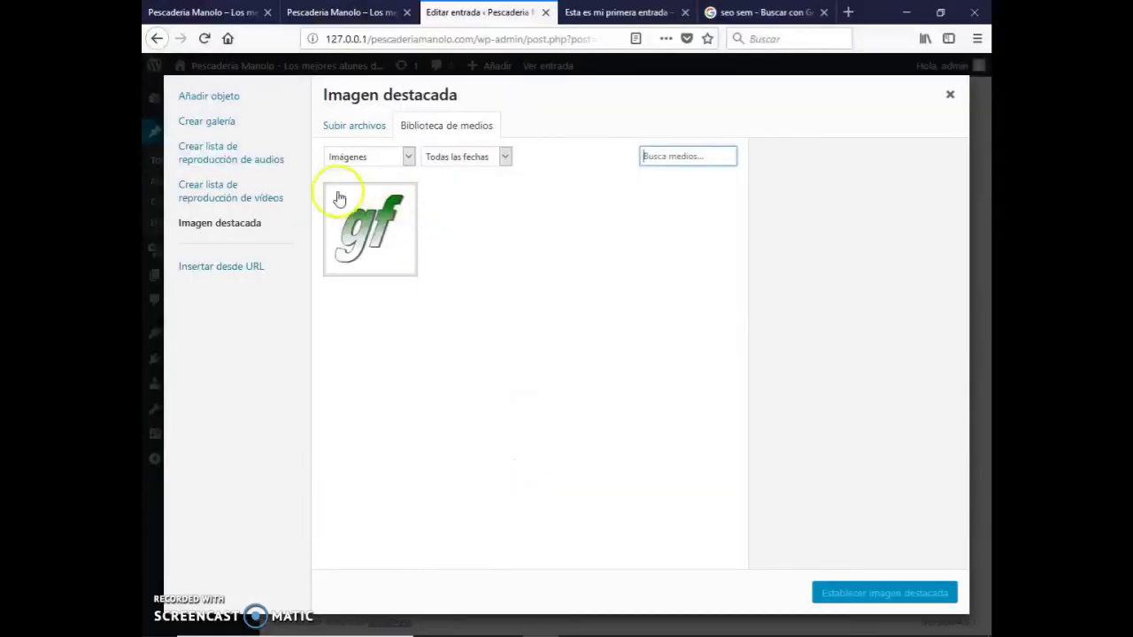
{"action": "left_click", "coordinate": [369, 232]}
{"action": "left_click", "coordinate": [859, 595]}
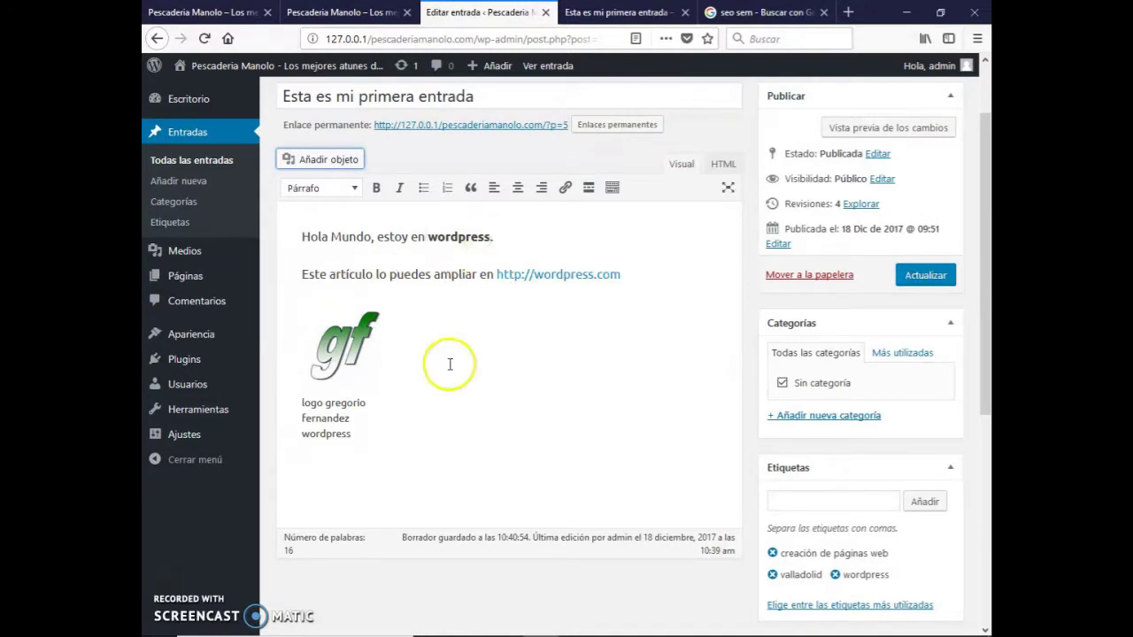
{"action": "scroll", "coordinate": [379, 345], "scroll_direction": "down", "scroll_amount": 3}
{"action": "scroll", "coordinate": [430, 373], "scroll_direction": "down", "scroll_amount": 2}
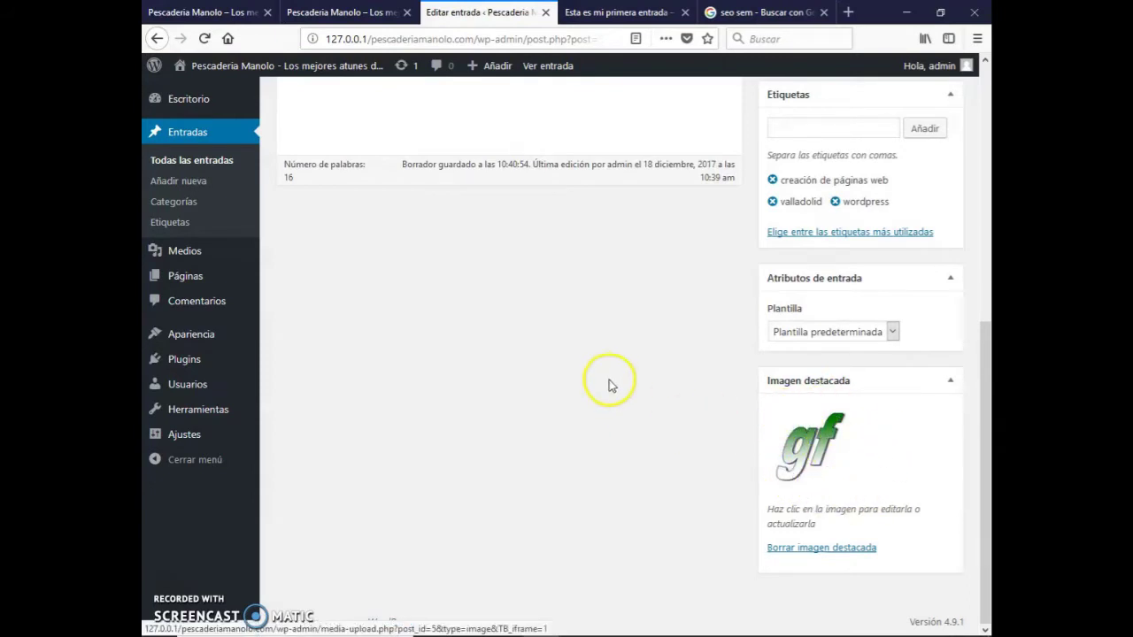
{"action": "scroll", "coordinate": [615, 389], "scroll_direction": "up", "scroll_amount": 5}
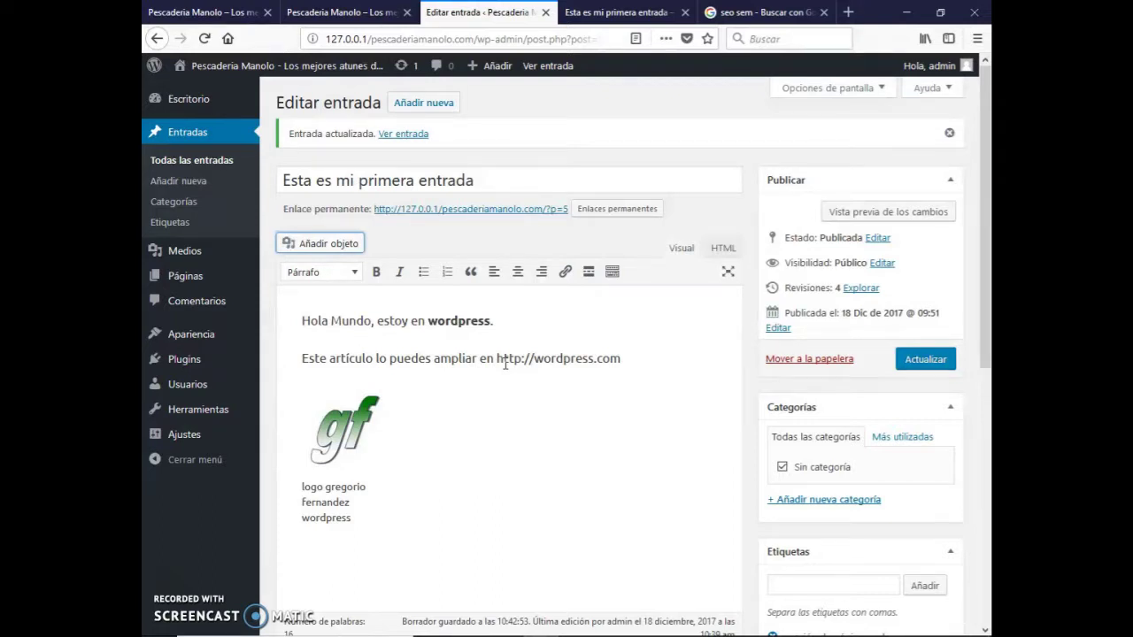
{"action": "scroll", "coordinate": [901, 513], "scroll_direction": "down", "scroll_amount": 4}
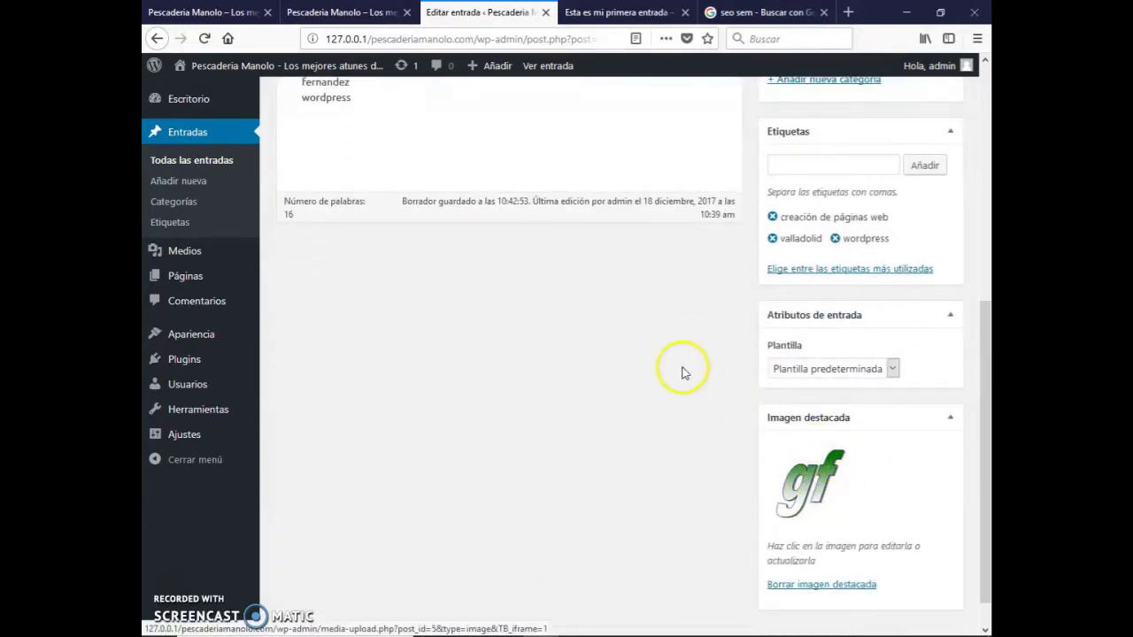
{"action": "scroll", "coordinate": [682, 372], "scroll_direction": "up", "scroll_amount": 5}
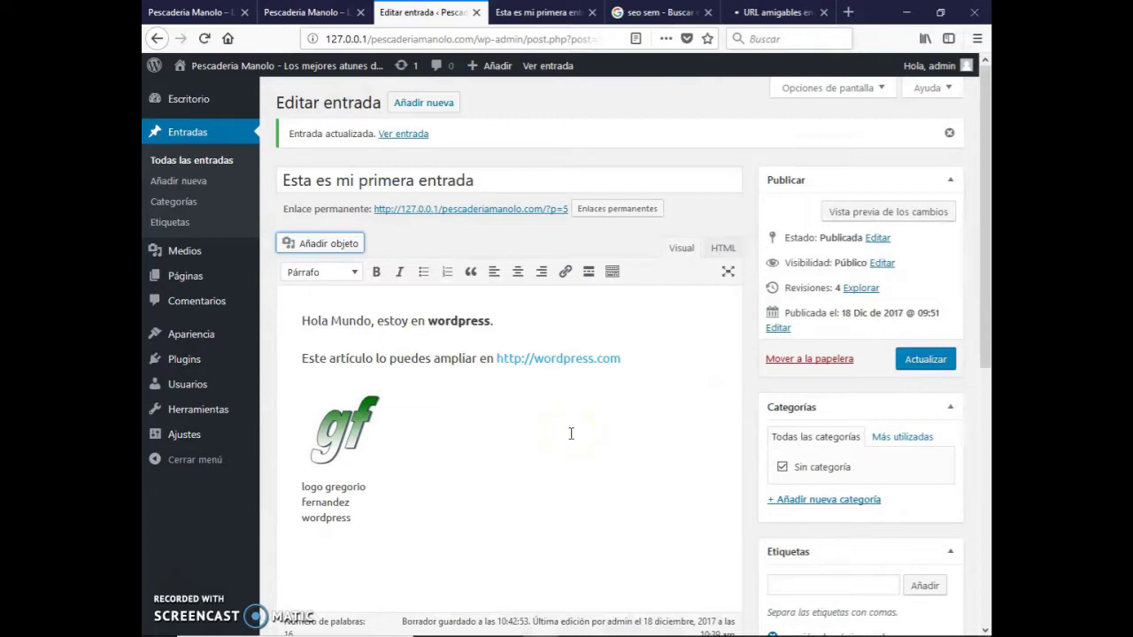
Stay on the post's editing page when asked about leaving it, and update the post.
{"action": "left_click", "coordinate": [442, 516]}
{"action": "scroll", "coordinate": [445, 522], "scroll_direction": "down", "scroll_amount": 1}
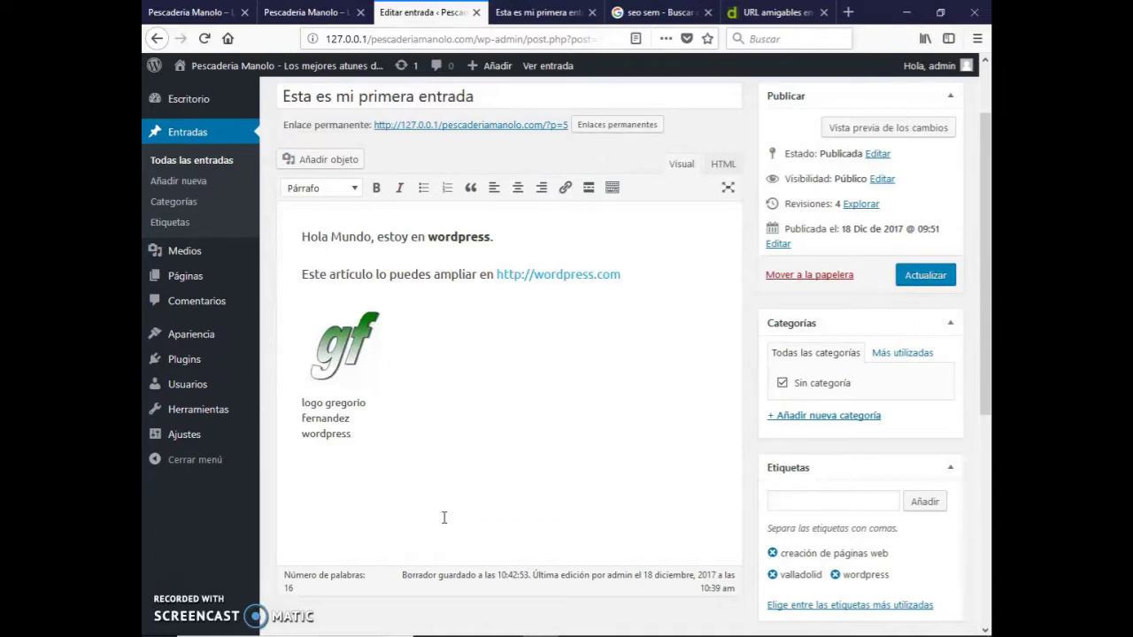
{"action": "mouse_move", "coordinate": [197, 360]}
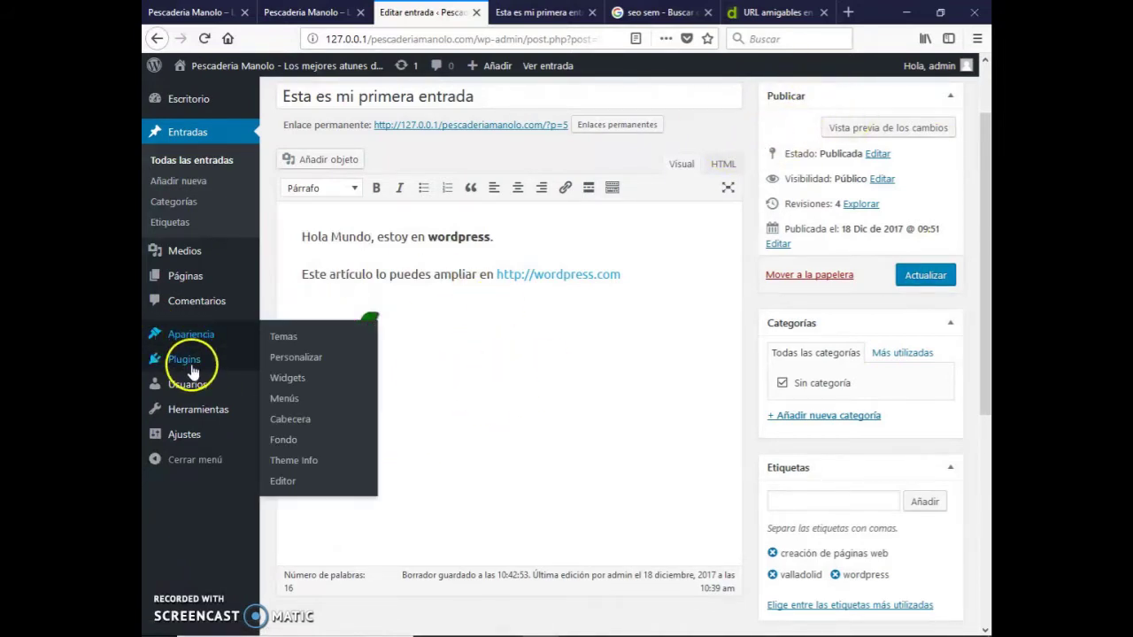
{"action": "left_click", "coordinate": [332, 370]}
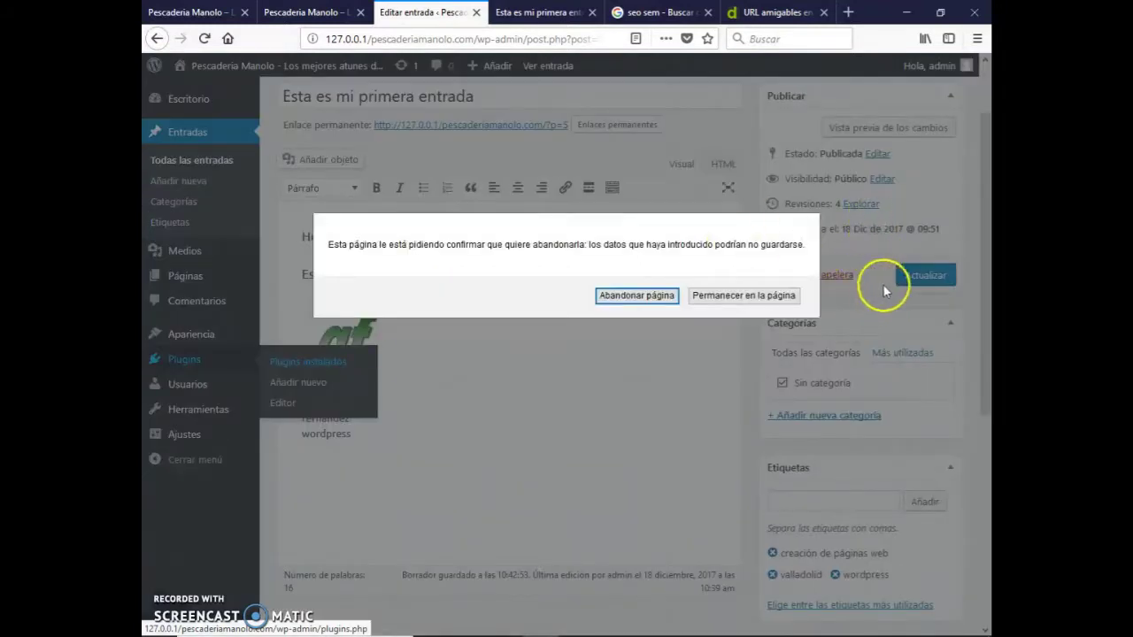
{"action": "left_click", "coordinate": [768, 295]}
{"action": "left_click", "coordinate": [932, 285]}
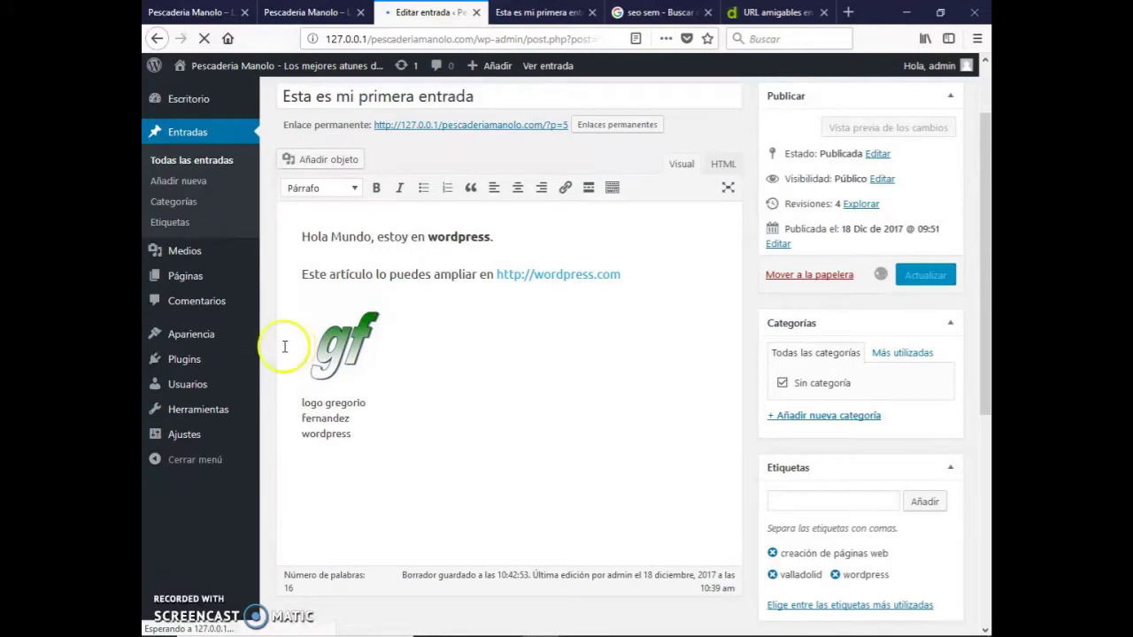
Open the WordPress page for adding new plugins and search for "yoast seo".
{"action": "mouse_move", "coordinate": [211, 361]}
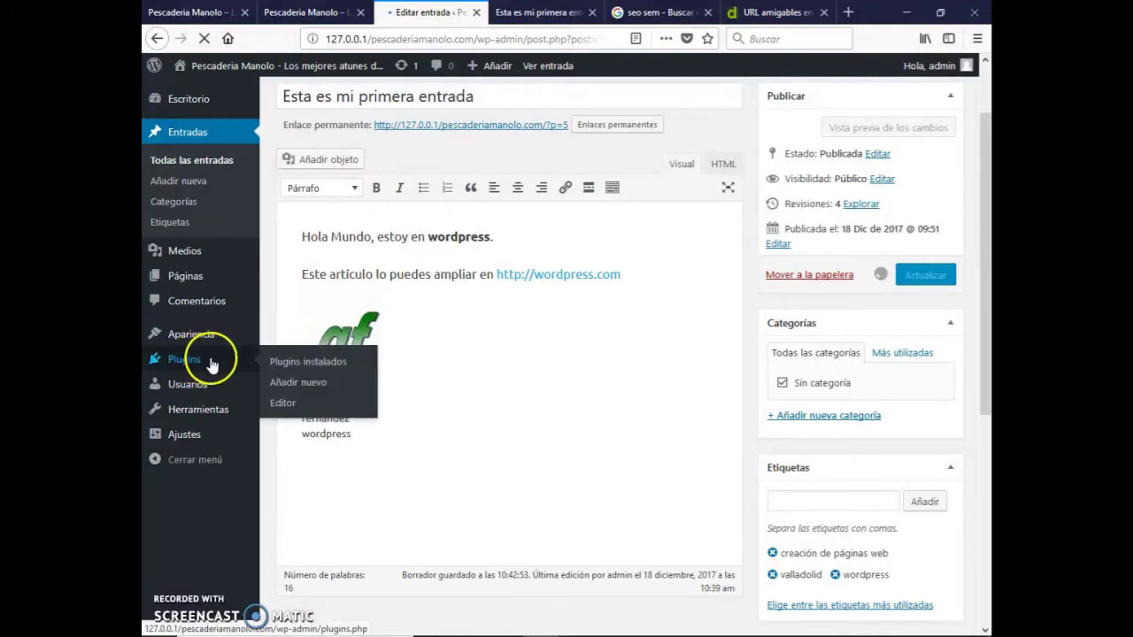
{"action": "left_click", "coordinate": [301, 384]}
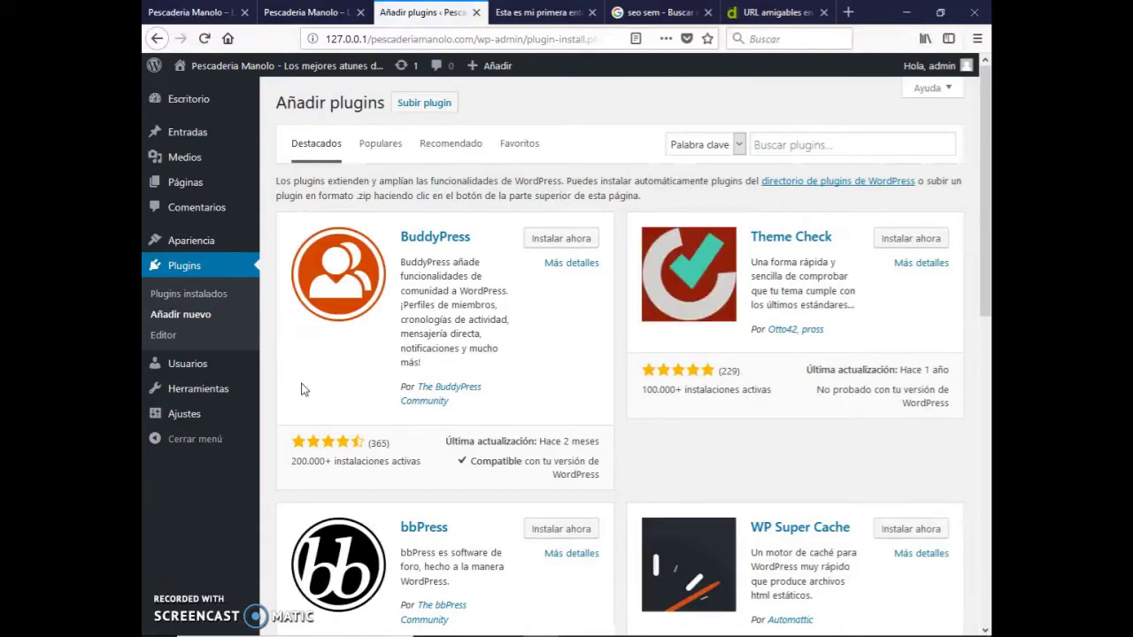
{"action": "left_click", "coordinate": [772, 144]}
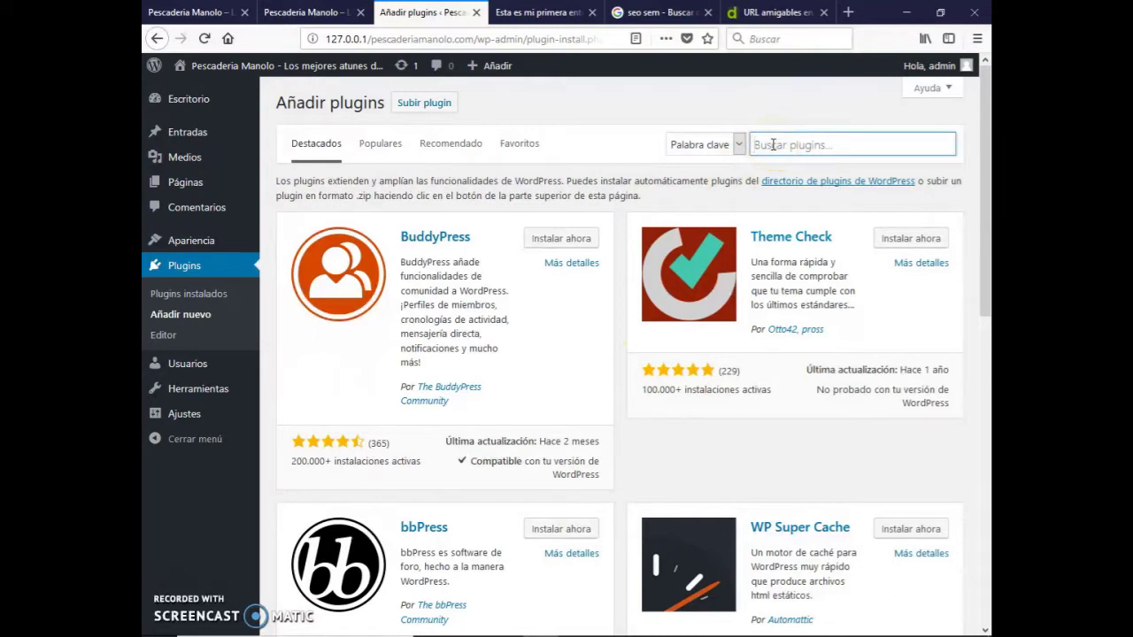
{"action": "type", "text": "yoast soa"}
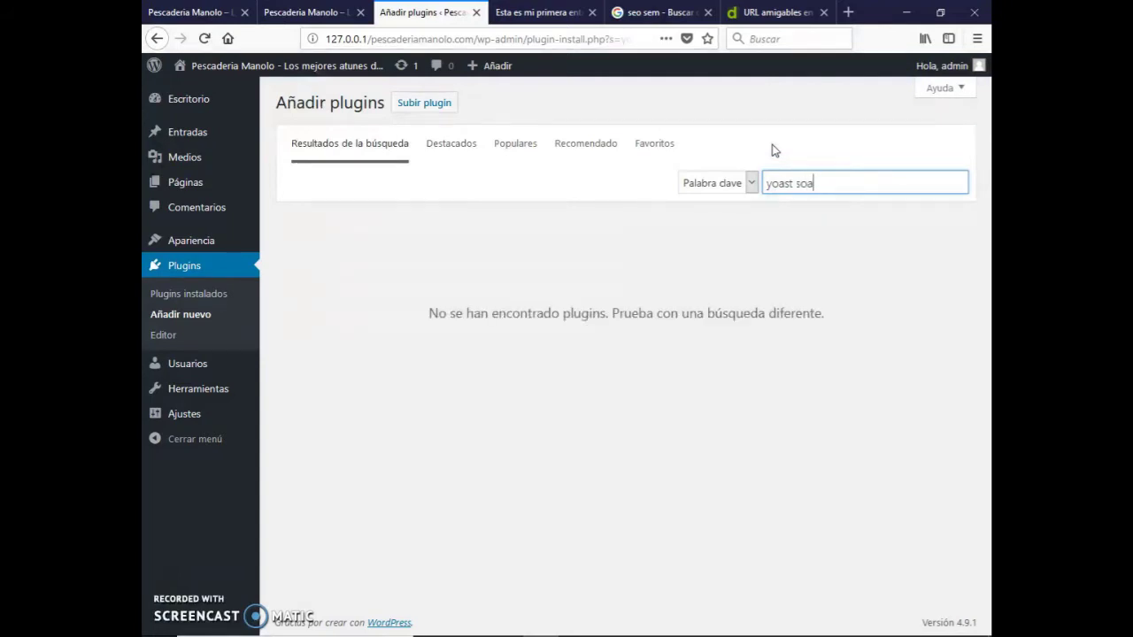
{"action": "key", "text": "BackSpace"}
{"action": "key", "text": "BackSpace"}
{"action": "type", "text": "eo"}
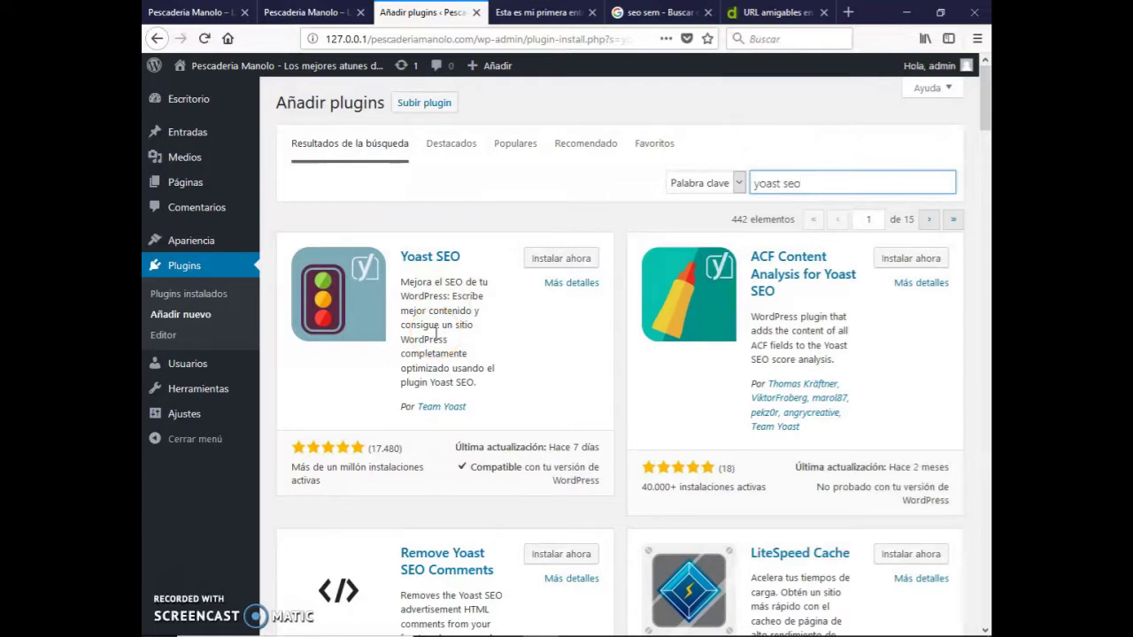
Examine the number of active installations and ratings of the Yoast SEO plugin.
{"action": "left_click_drag", "start_coordinate": [324, 481], "coordinate": [294, 479]}
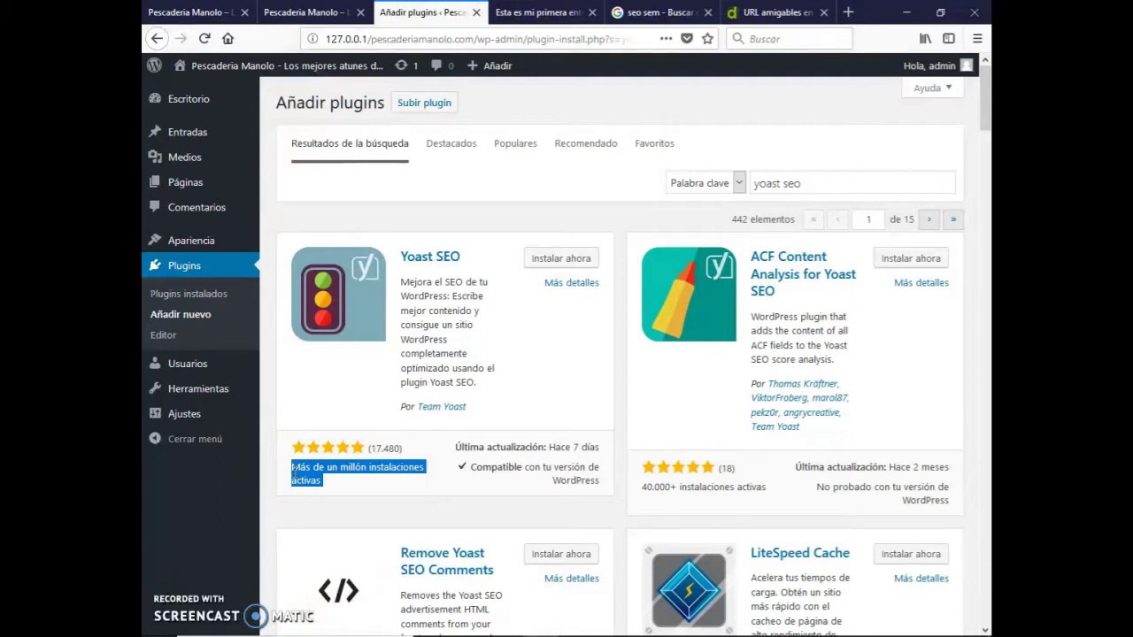
{"action": "left_click", "coordinate": [397, 447]}
{"action": "left_click_drag", "start_coordinate": [365, 449], "coordinate": [402, 451]}
{"action": "left_click", "coordinate": [399, 451]}
{"action": "left_click", "coordinate": [402, 456]}
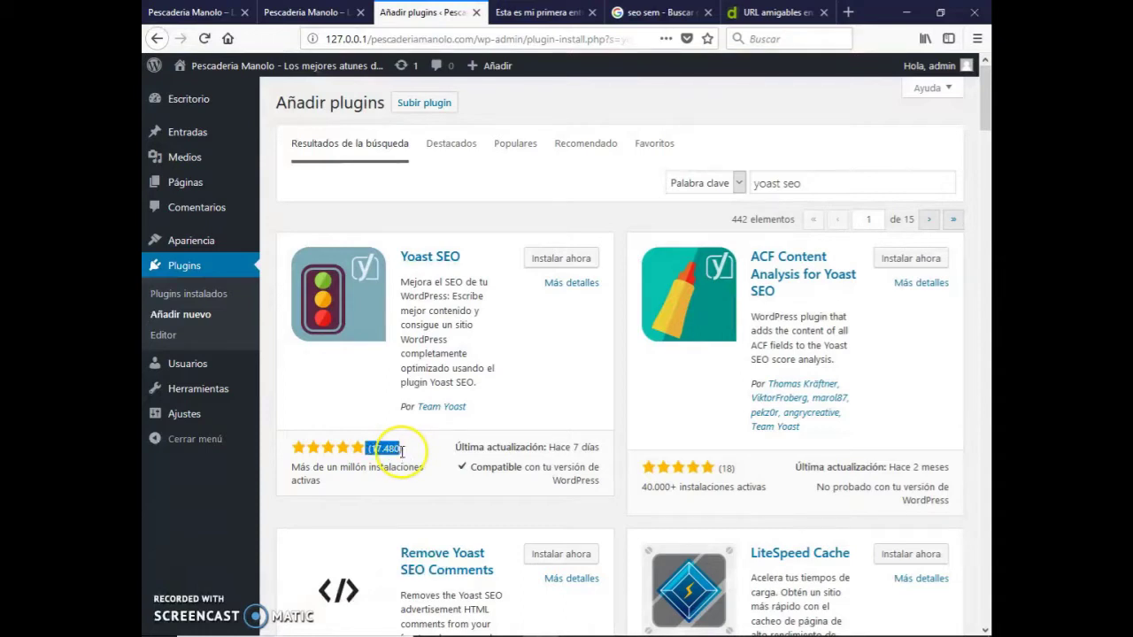
{"action": "left_click", "coordinate": [402, 454]}
{"action": "left_click", "coordinate": [403, 454]}
Compare the installations and ratings of other plugins in the results, such as the deprecated Yoast ACF Analysis.
{"action": "scroll", "coordinate": [409, 467], "scroll_direction": "down", "scroll_amount": 2}
{"action": "scroll", "coordinate": [410, 468], "scroll_direction": "down", "scroll_amount": 2}
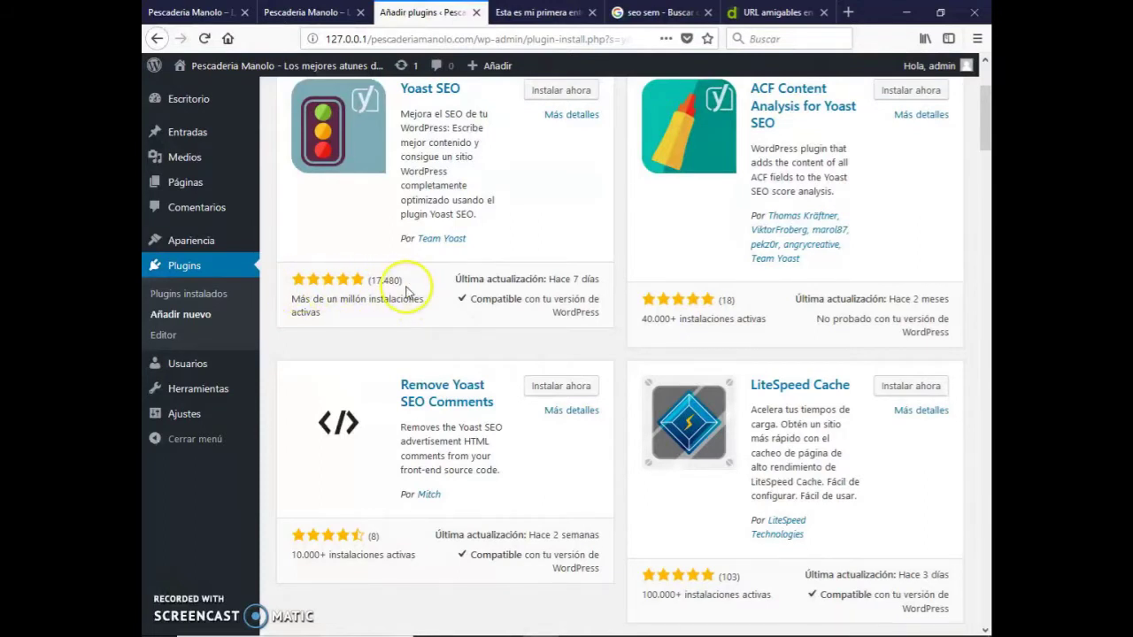
{"action": "scroll", "coordinate": [447, 318], "scroll_direction": "down", "scroll_amount": 2}
{"action": "scroll", "coordinate": [453, 324], "scroll_direction": "down", "scroll_amount": 3}
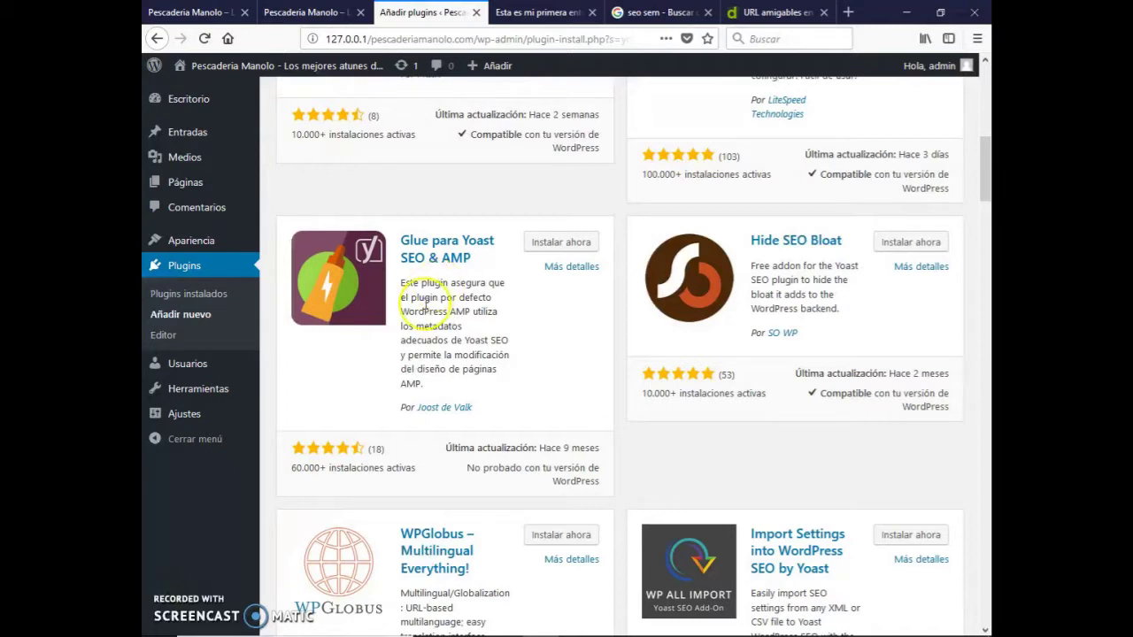
{"action": "scroll", "coordinate": [398, 354], "scroll_direction": "down", "scroll_amount": 4}
{"action": "scroll", "coordinate": [406, 357], "scroll_direction": "down", "scroll_amount": 3}
{"action": "scroll", "coordinate": [405, 354], "scroll_direction": "down", "scroll_amount": 3}
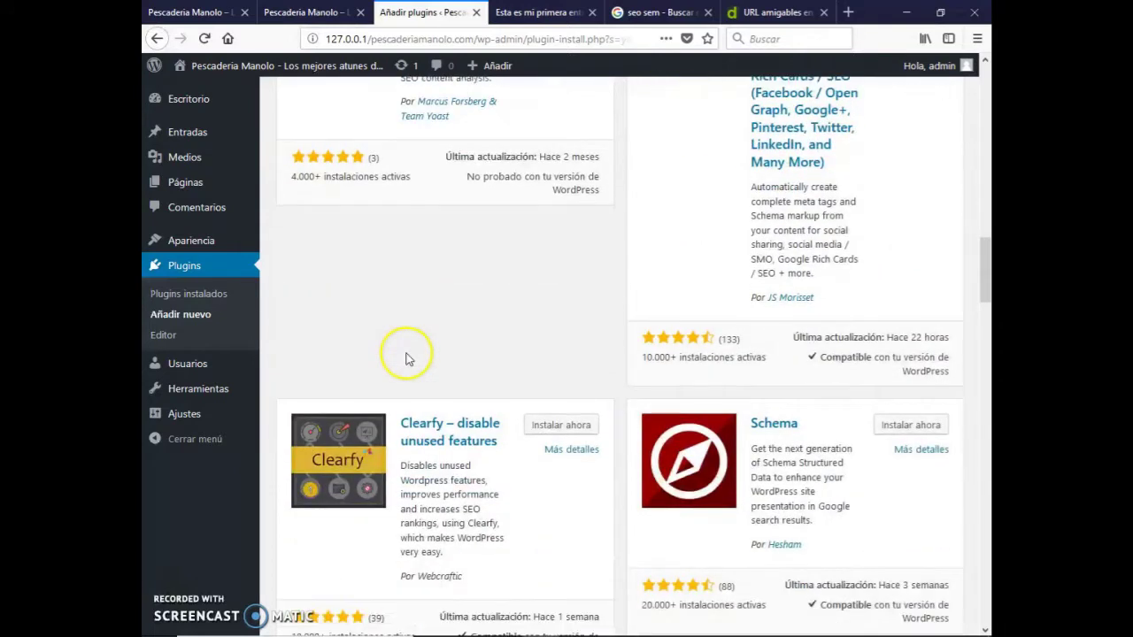
{"action": "mouse_move", "coordinate": [304, 189]}
{"action": "left_mouse_down"}
{"action": "mouse_move", "coordinate": [404, 177]}
{"action": "mouse_move", "coordinate": [425, 187]}
{"action": "mouse_move", "coordinate": [324, 195]}
{"action": "left_mouse_up"}
{"action": "left_click", "coordinate": [425, 187]}
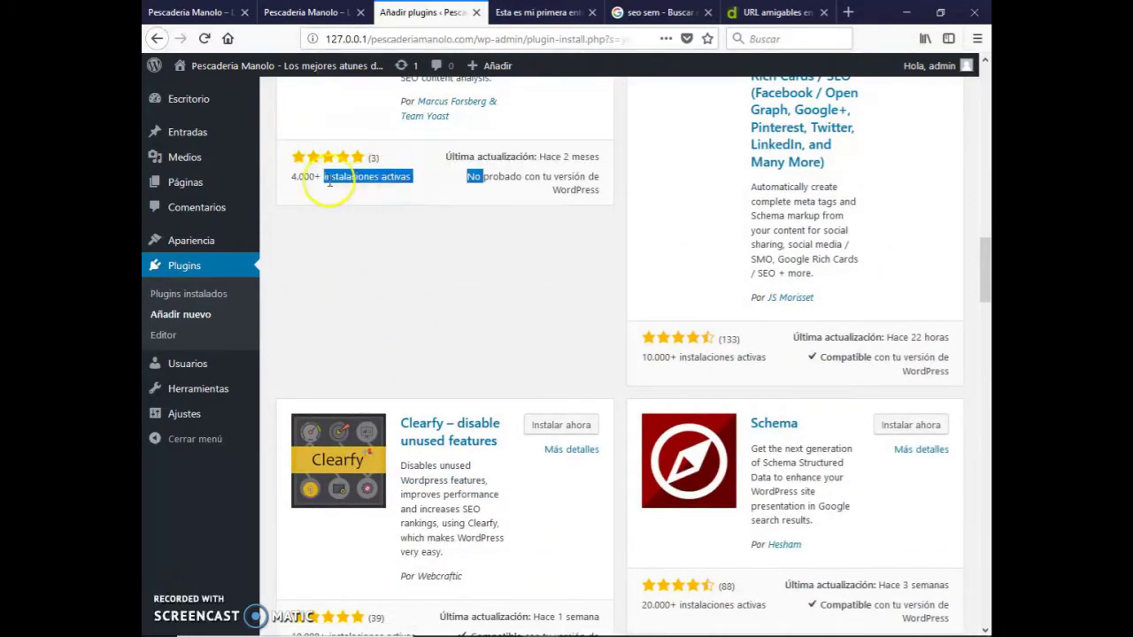
{"action": "left_click", "coordinate": [378, 162]}
{"action": "double_click", "coordinate": [375, 158]}
{"action": "scroll", "coordinate": [404, 177], "scroll_direction": "up", "scroll_amount": 3}
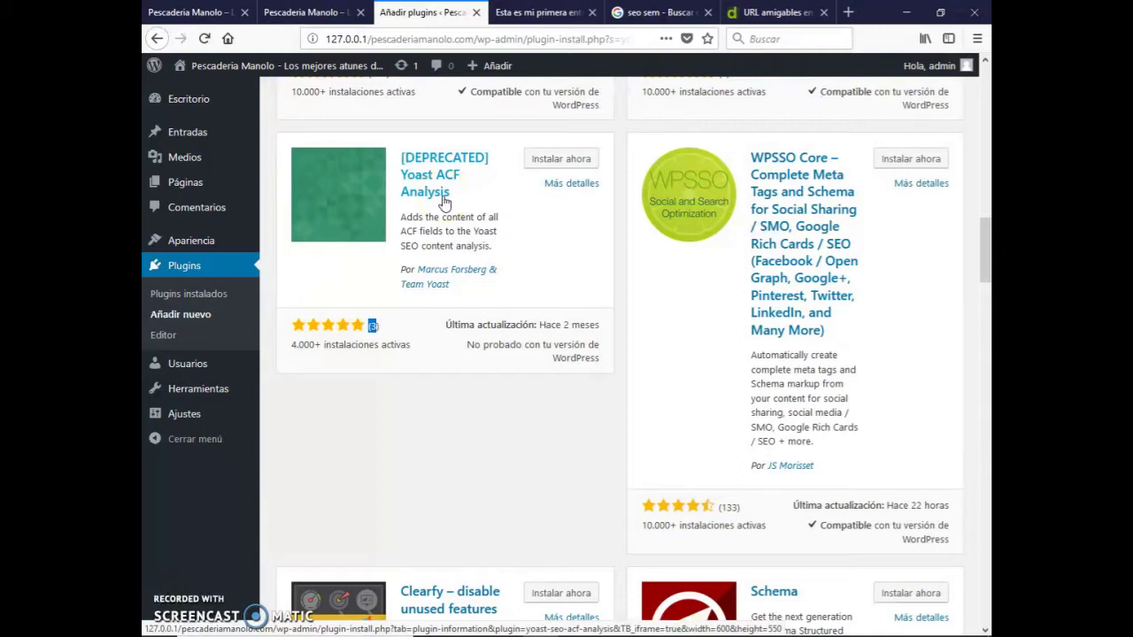
Browse the remaining plugins in the search results down to the page navigation at the end of the list.
{"action": "scroll", "coordinate": [555, 247], "scroll_direction": "down", "scroll_amount": 4}
{"action": "scroll", "coordinate": [559, 255], "scroll_direction": "down", "scroll_amount": 6}
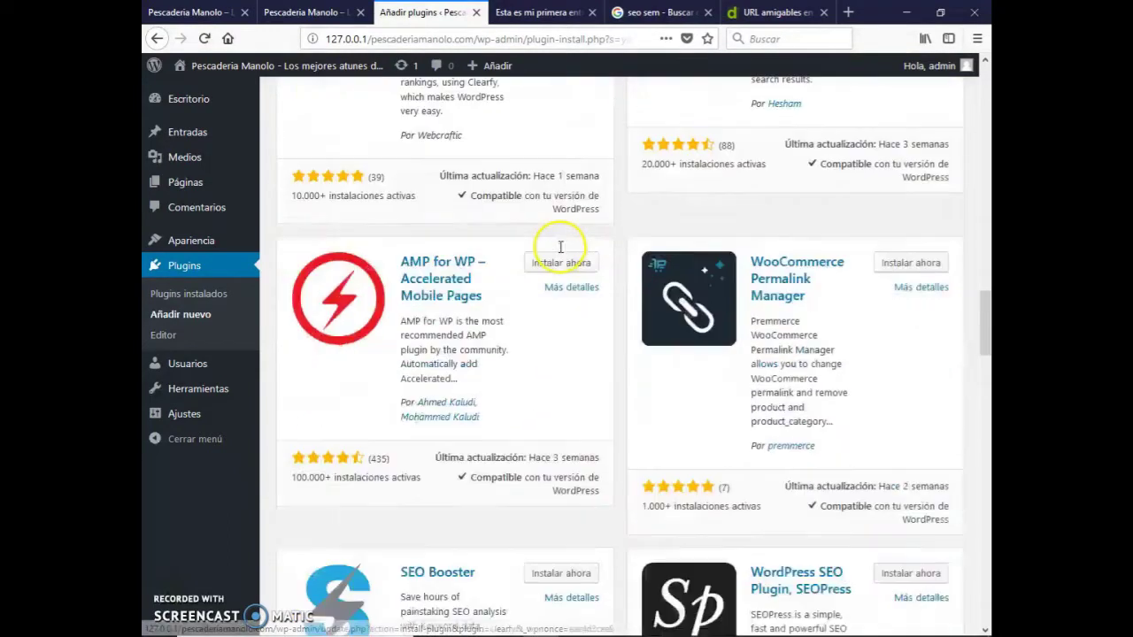
{"action": "scroll", "coordinate": [586, 261], "scroll_direction": "down", "scroll_amount": 2}
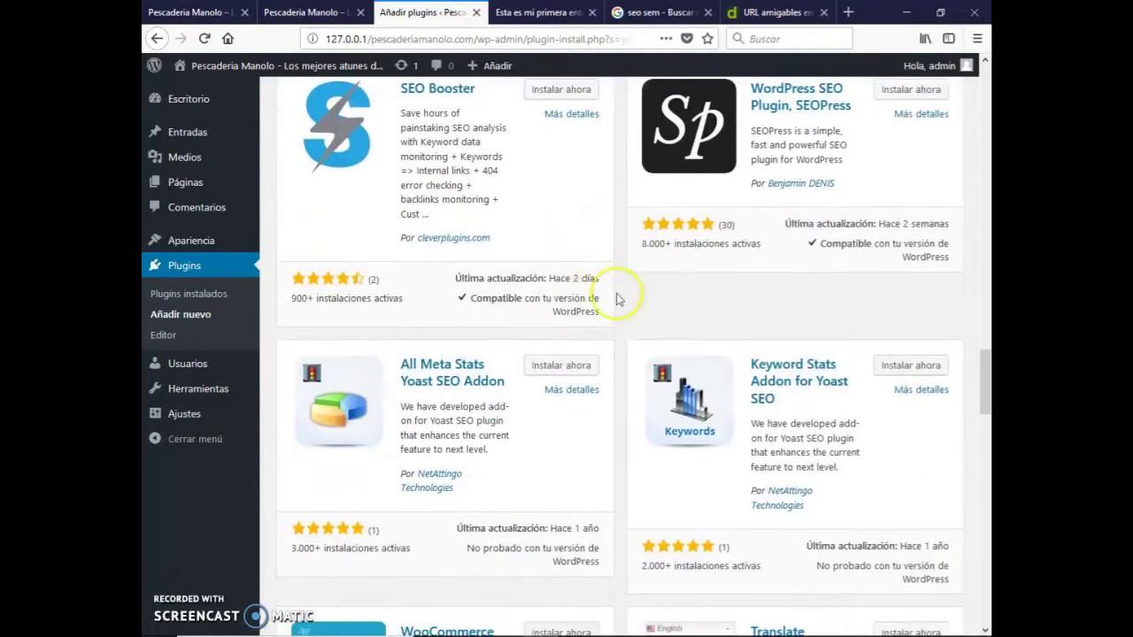
{"action": "scroll", "coordinate": [681, 478], "scroll_direction": "down", "scroll_amount": 1}
{"action": "scroll", "coordinate": [779, 442], "scroll_direction": "down", "scroll_amount": 7}
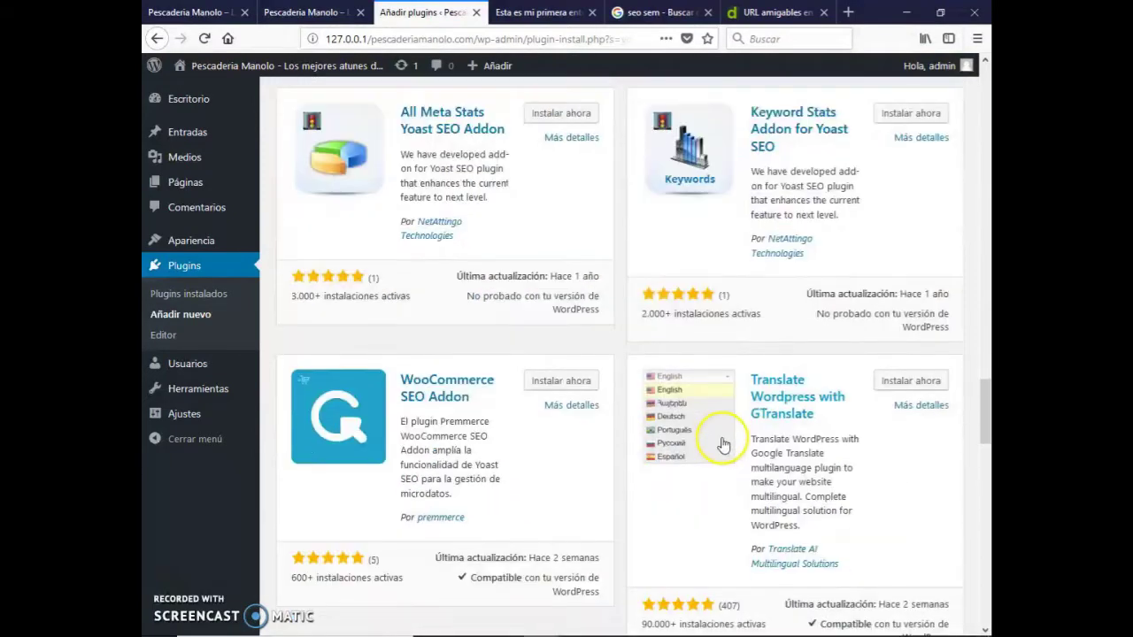
{"action": "scroll", "coordinate": [718, 447], "scroll_direction": "down", "scroll_amount": 12}
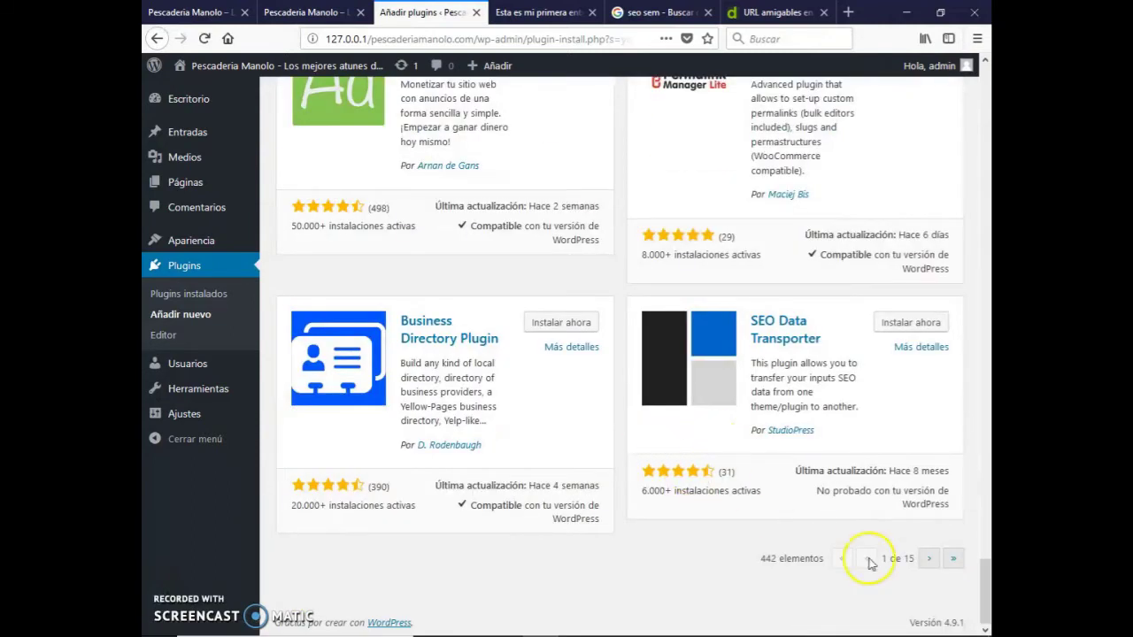
{"action": "left_click", "coordinate": [953, 559]}
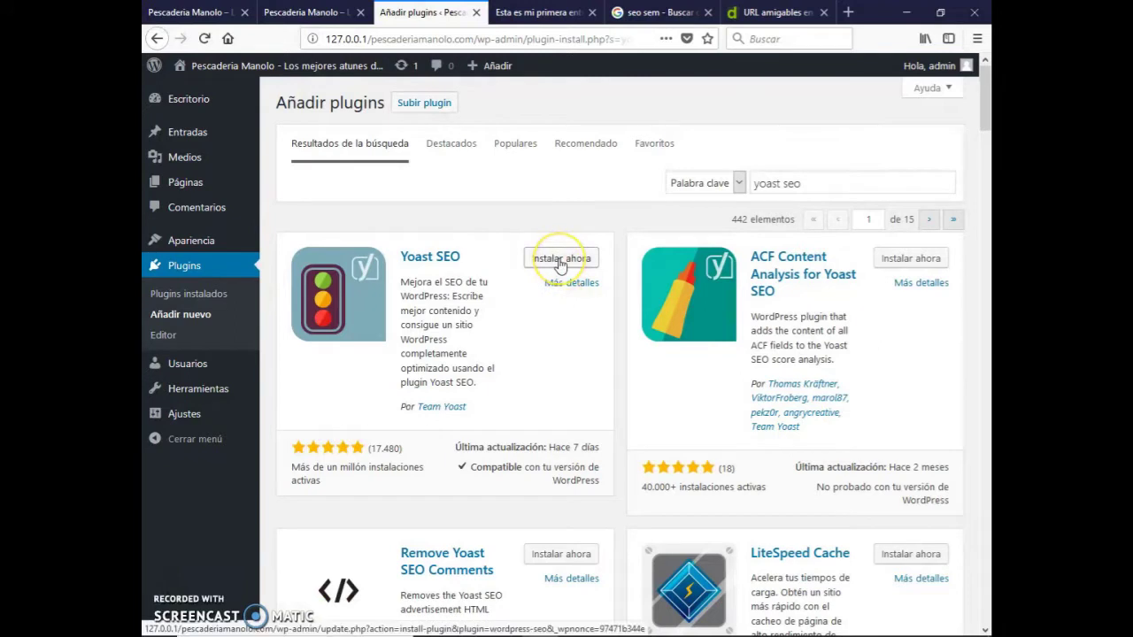
Try to install Yoast SEO from the search results, and open its details in a new browser tab.
{"action": "left_click", "coordinate": [560, 259]}
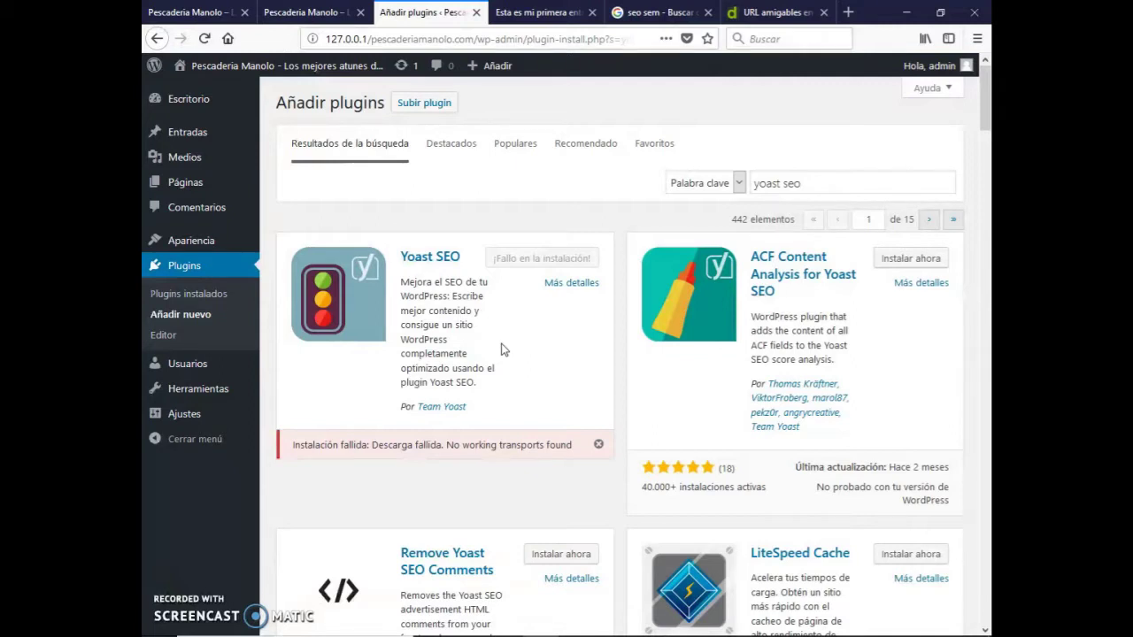
{"action": "right_click", "coordinate": [571, 291]}
{"action": "left_click", "coordinate": [584, 298]}
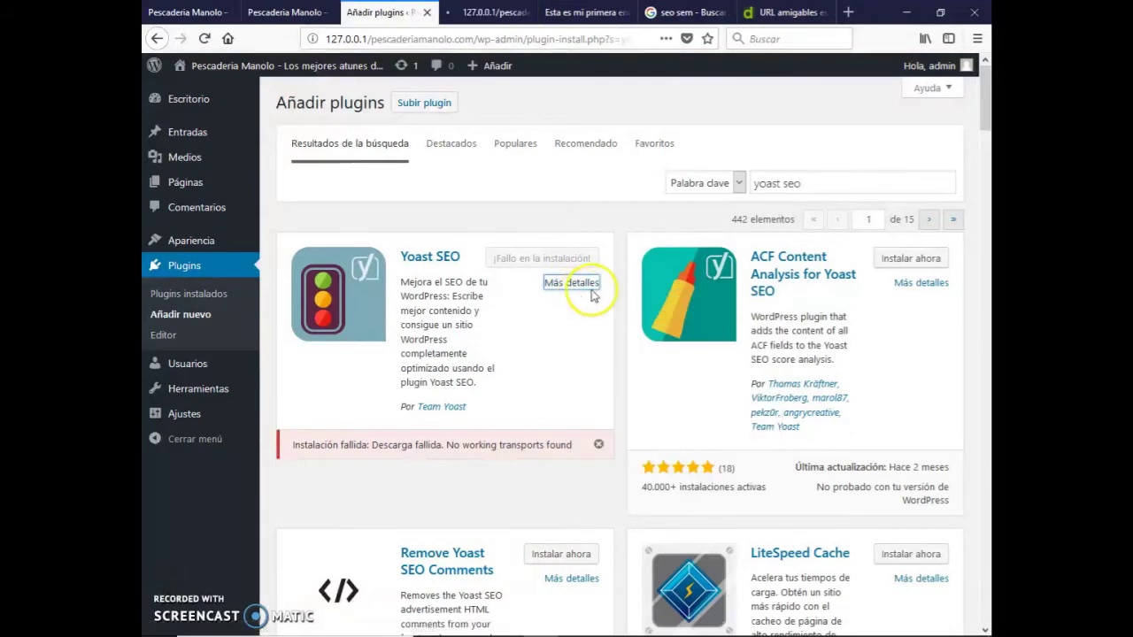
On the plugin's WordPress.org page, download Yoast SEO version 5.9.3.
{"action": "left_click", "coordinate": [489, 11]}
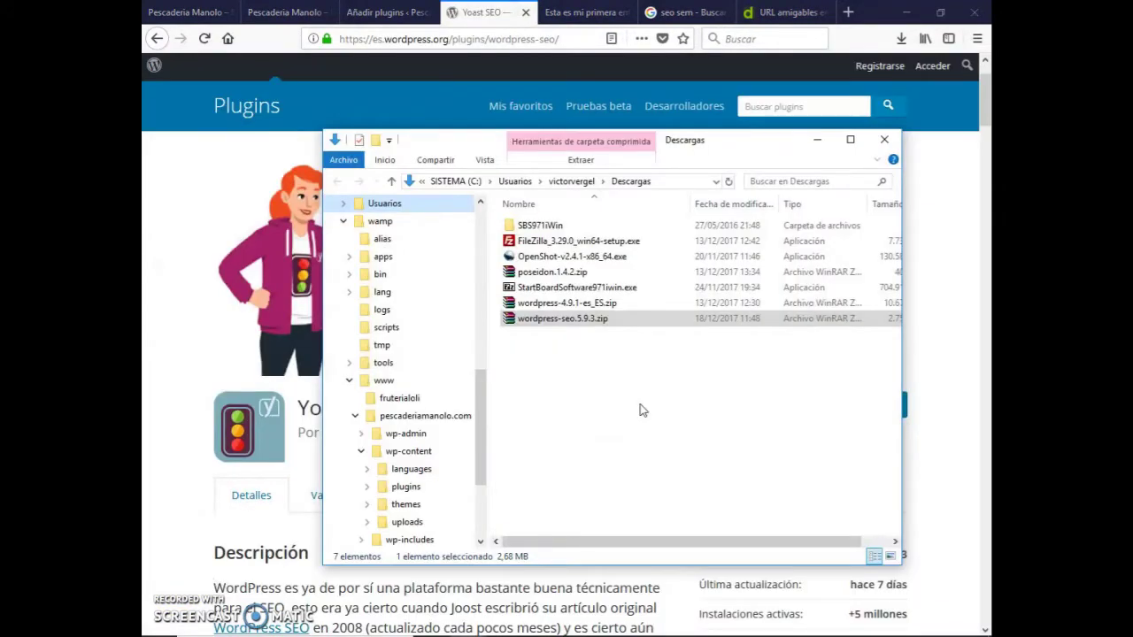
{"action": "left_click", "coordinate": [499, 51]}
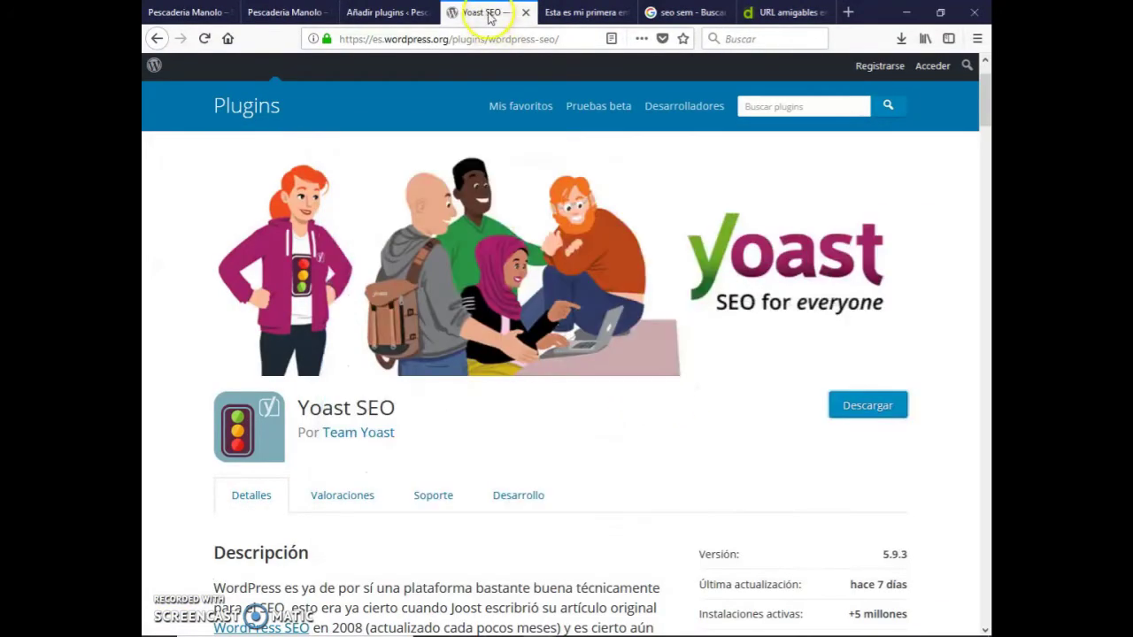
{"action": "left_click", "coordinate": [884, 409]}
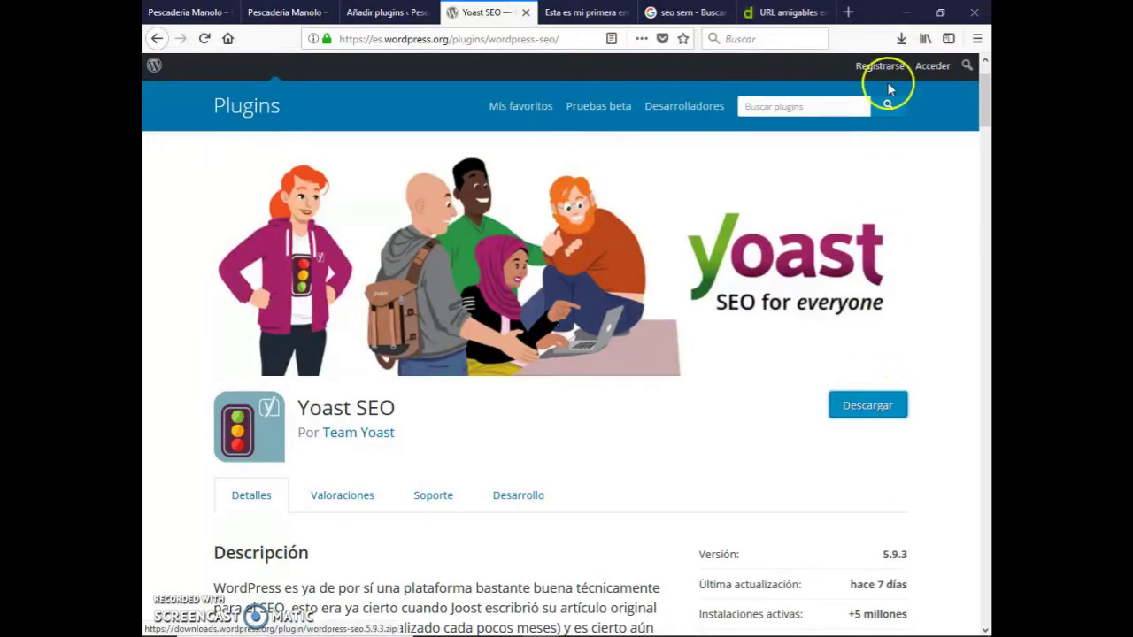
In File Explorer, extract wordpress-seo.5.9.3.zip from Descargas into pescaderiamanolo.com's wp-content\plugins folder and check the extracted wordpress-seo folder.
{"action": "key", "text": "alt+Tab"}
{"action": "left_click", "coordinate": [583, 321]}
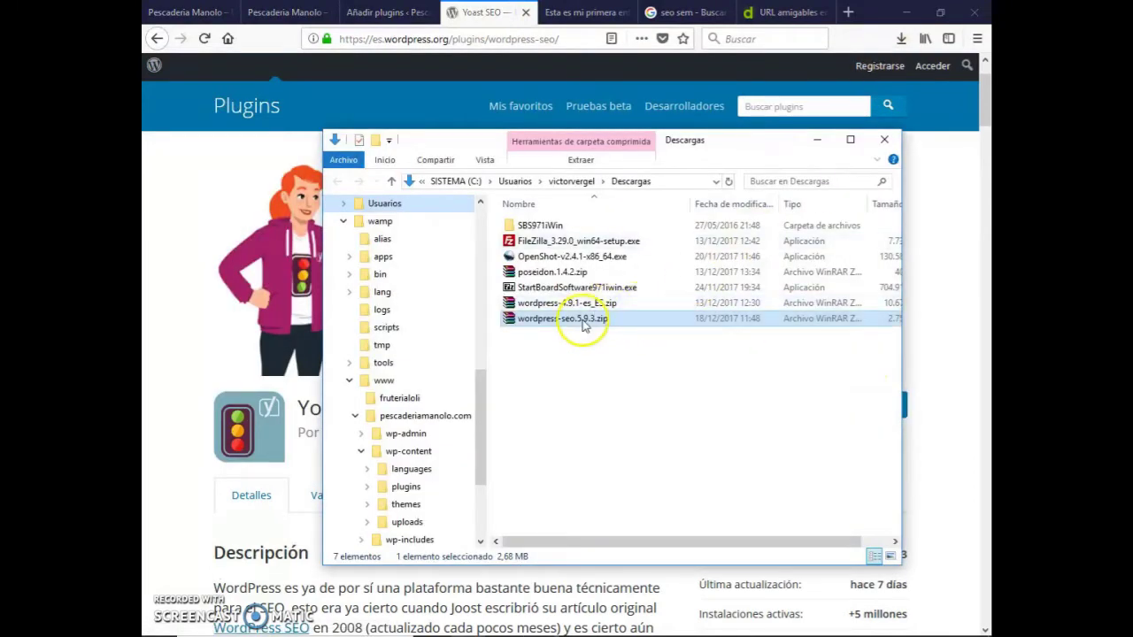
{"action": "left_click_drag", "start_coordinate": [582, 324], "coordinate": [421, 488]}
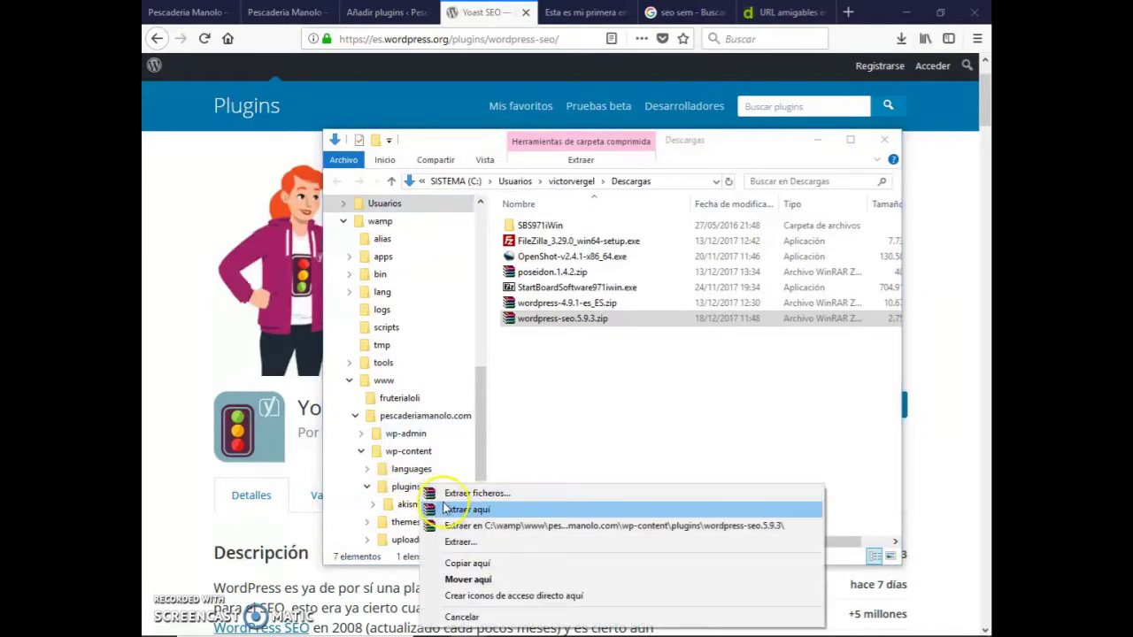
{"action": "left_click", "coordinate": [484, 528]}
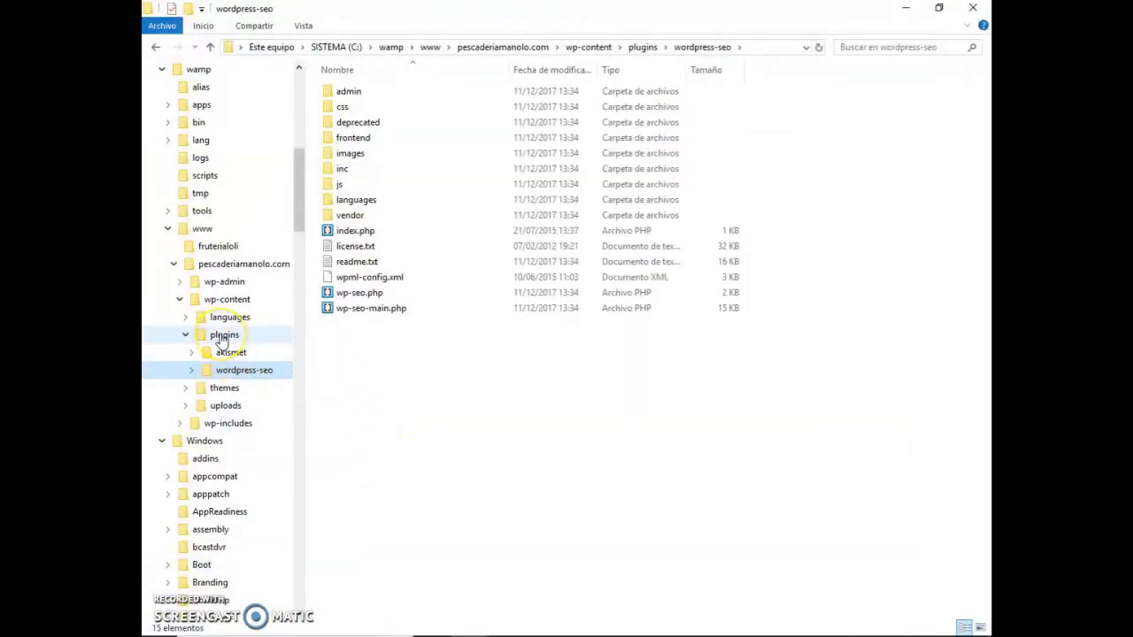
{"action": "left_click", "coordinate": [223, 337]}
{"action": "left_click", "coordinate": [232, 372]}
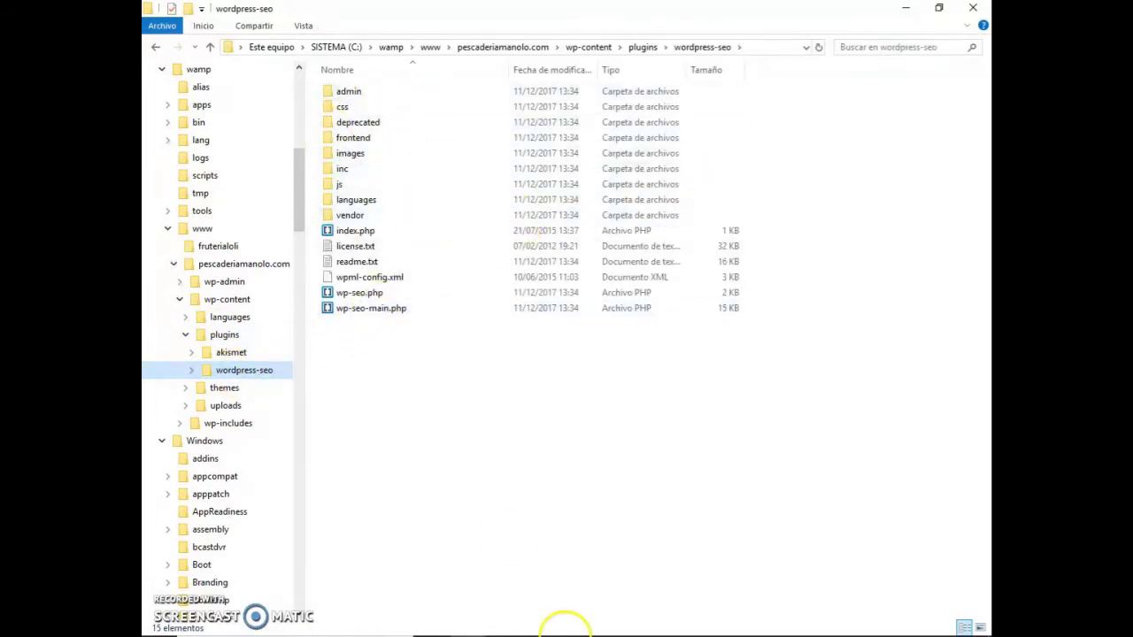
{"action": "left_click", "coordinate": [911, 8]}
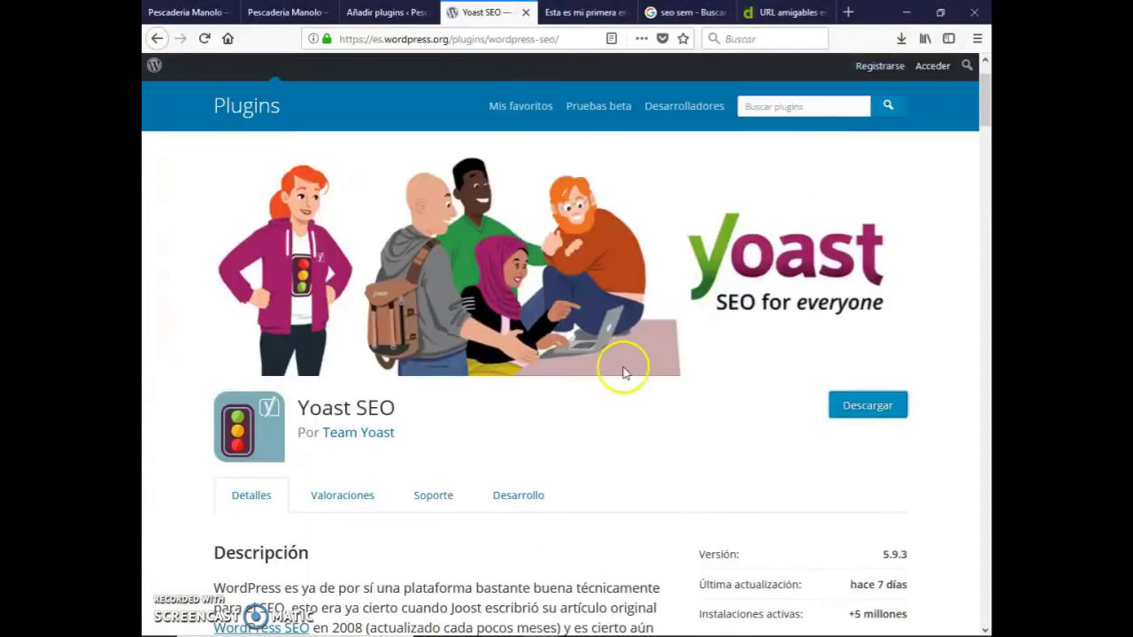
Return to the WordPress admin in the browser and activate Yoast SEO from the installed plugins.
{"action": "left_click", "coordinate": [390, 12]}
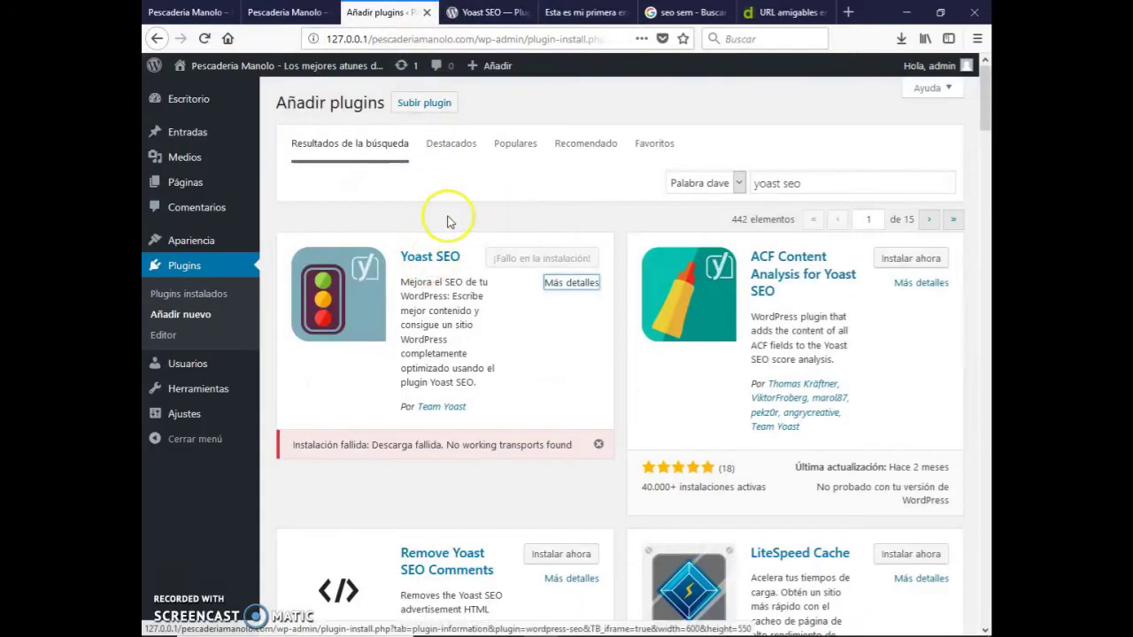
{"action": "left_click", "coordinate": [200, 295]}
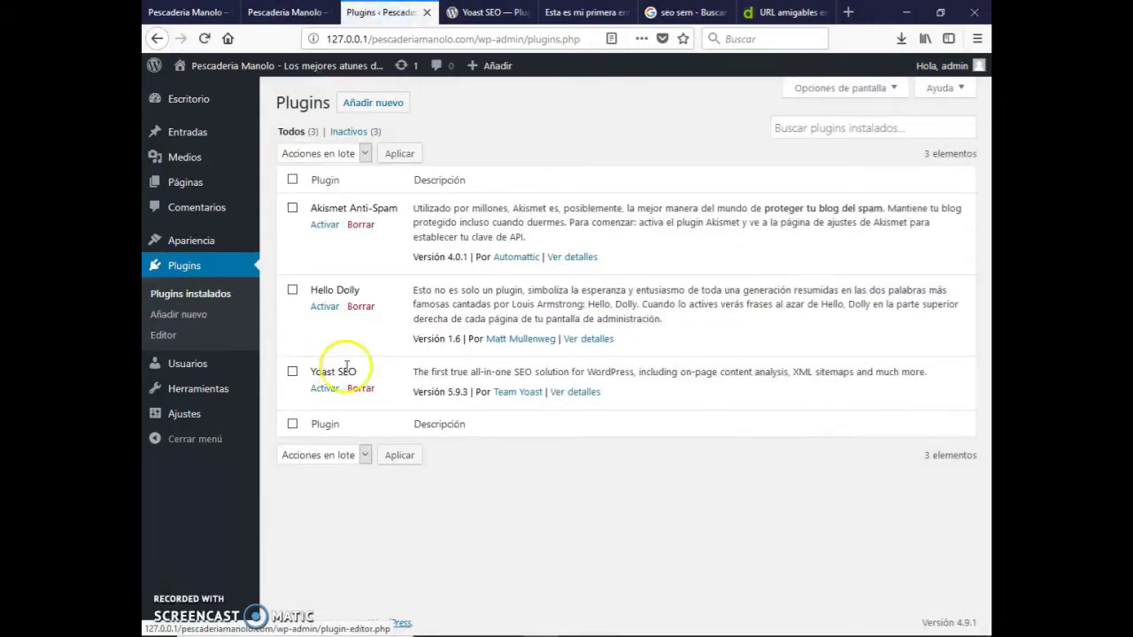
{"action": "left_click", "coordinate": [325, 389]}
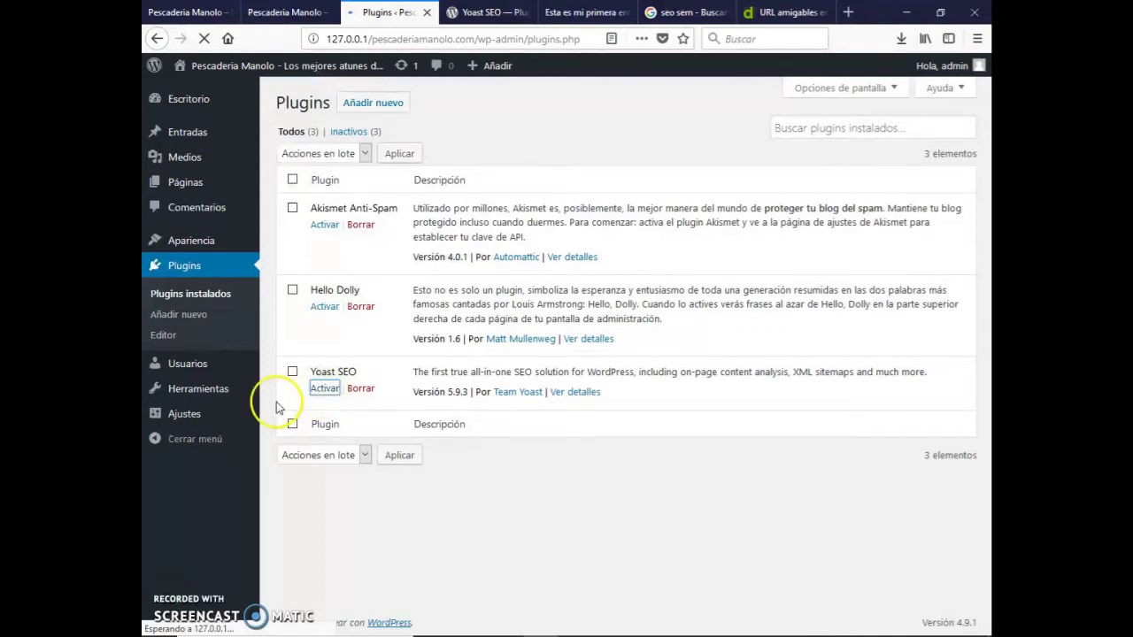
{"action": "mouse_move", "coordinate": [217, 406]}
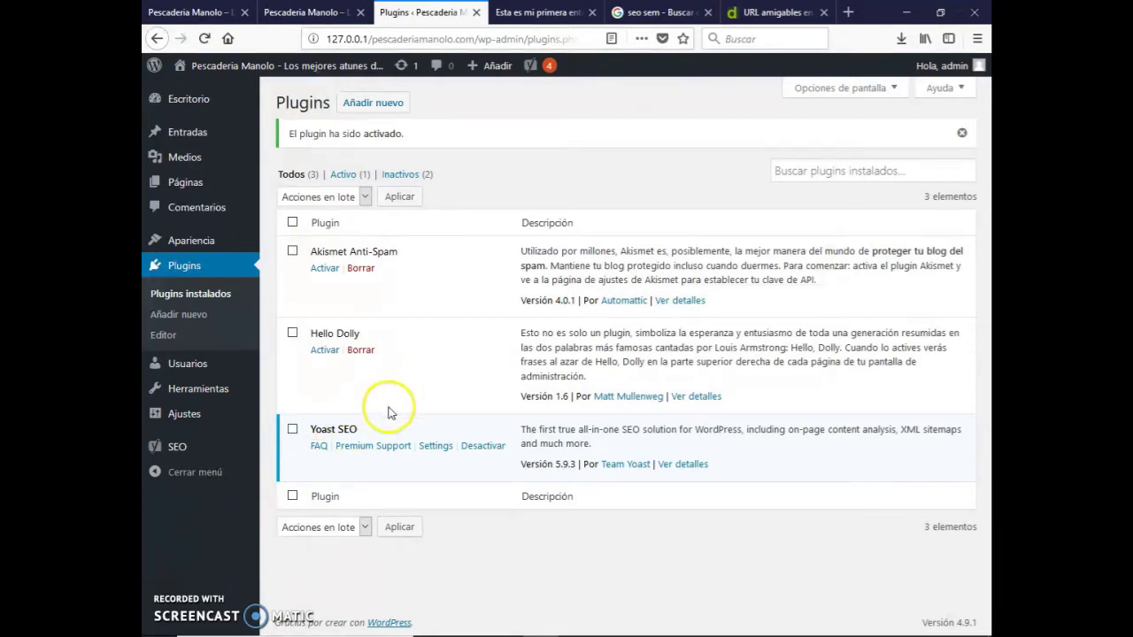
Open the post "Esta es mi primera entrada" for editing from the list of all posts.
{"action": "mouse_move", "coordinate": [196, 141]}
{"action": "left_click", "coordinate": [325, 138]}
{"action": "left_click", "coordinate": [344, 159]}
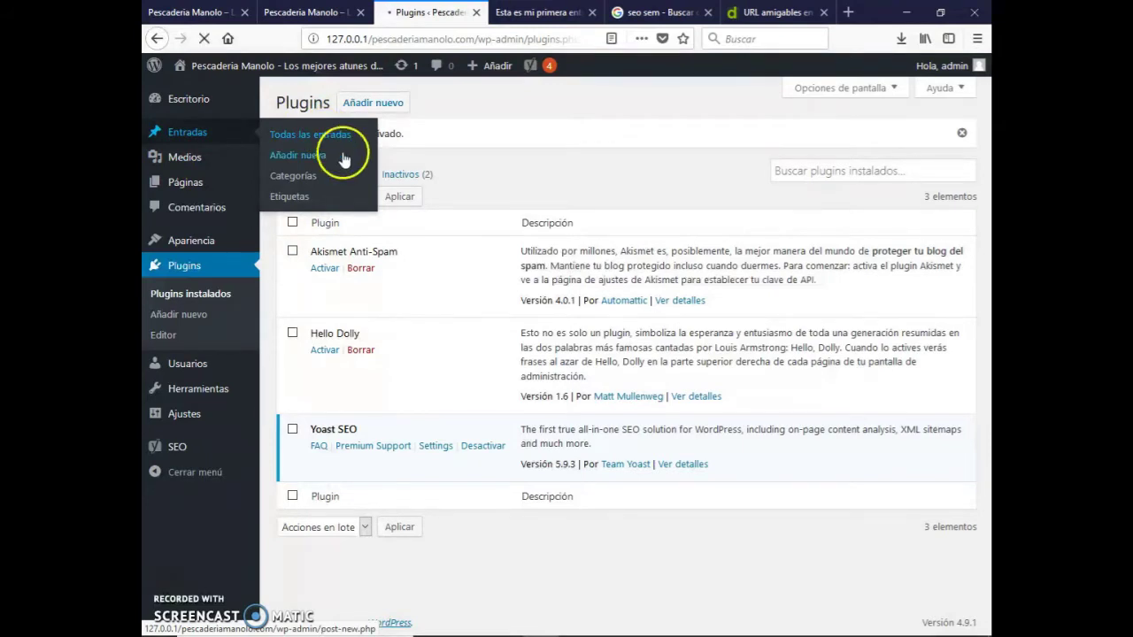
{"action": "left_click", "coordinate": [338, 142]}
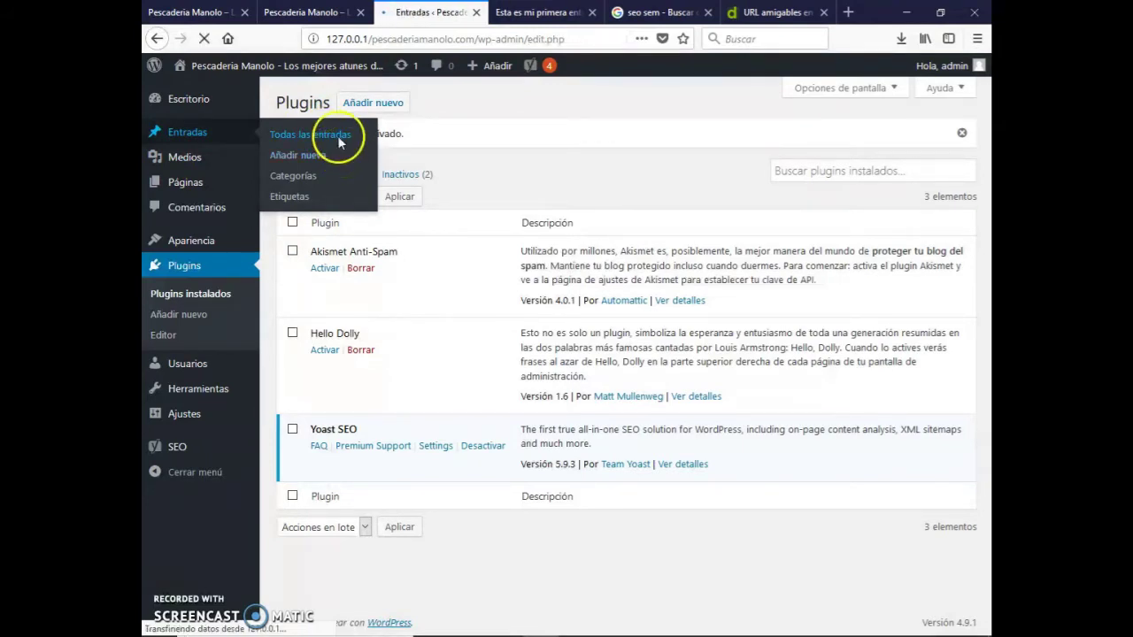
{"action": "left_click", "coordinate": [323, 262]}
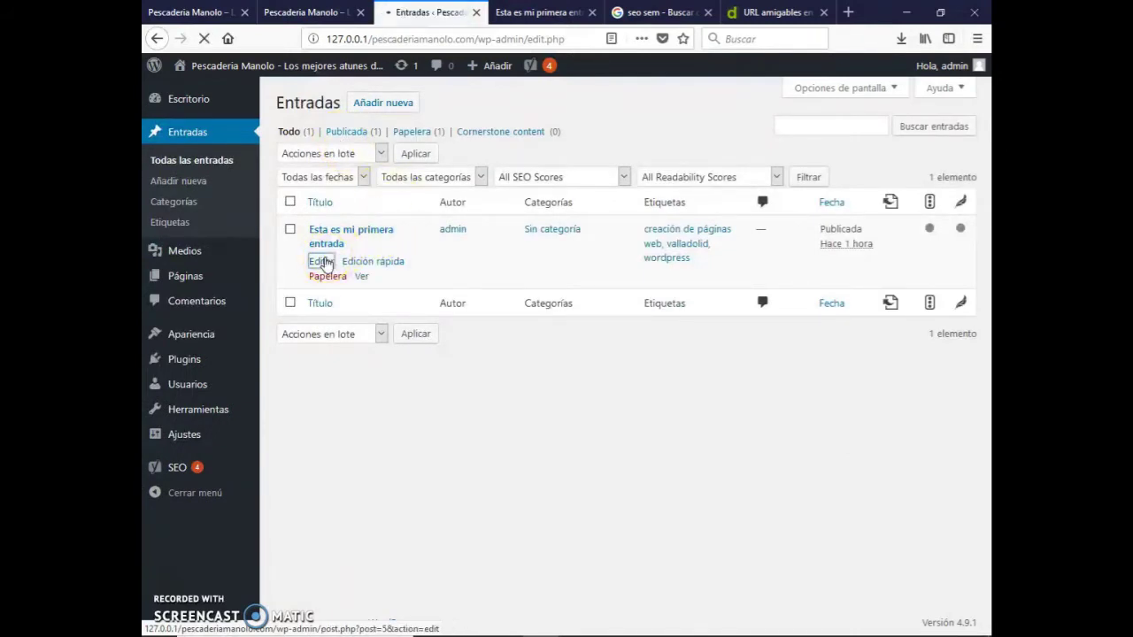
{"action": "left_click", "coordinate": [709, 256]}
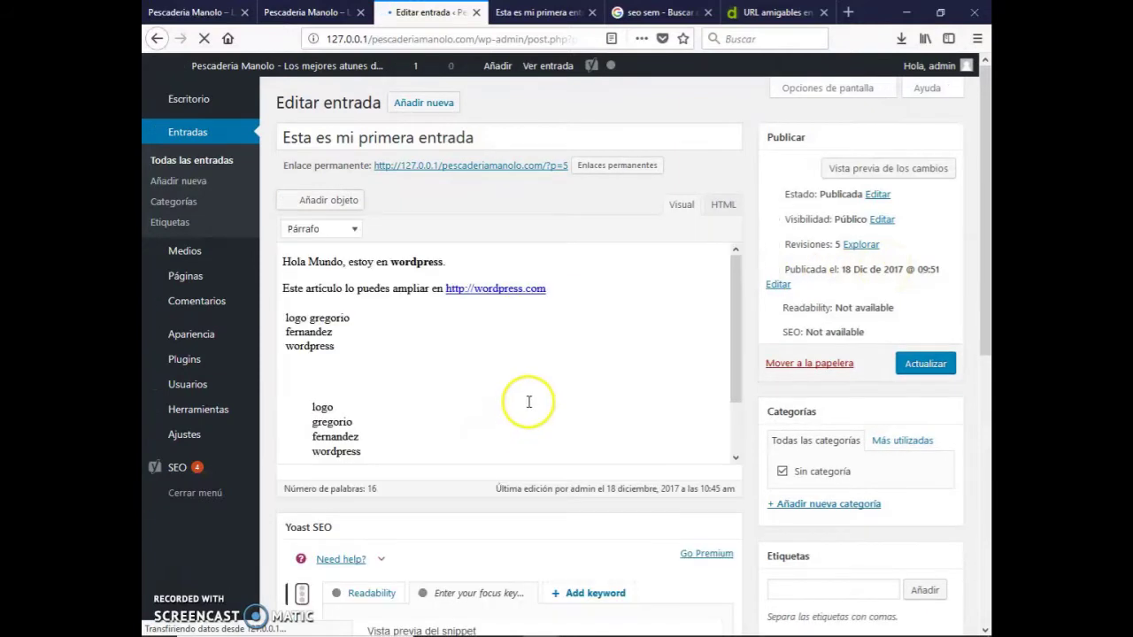
Examine the Yoast SEO section below the post and the readability and SEO ratings in the publishing details.
{"action": "scroll", "coordinate": [582, 366], "scroll_direction": "down", "scroll_amount": 3}
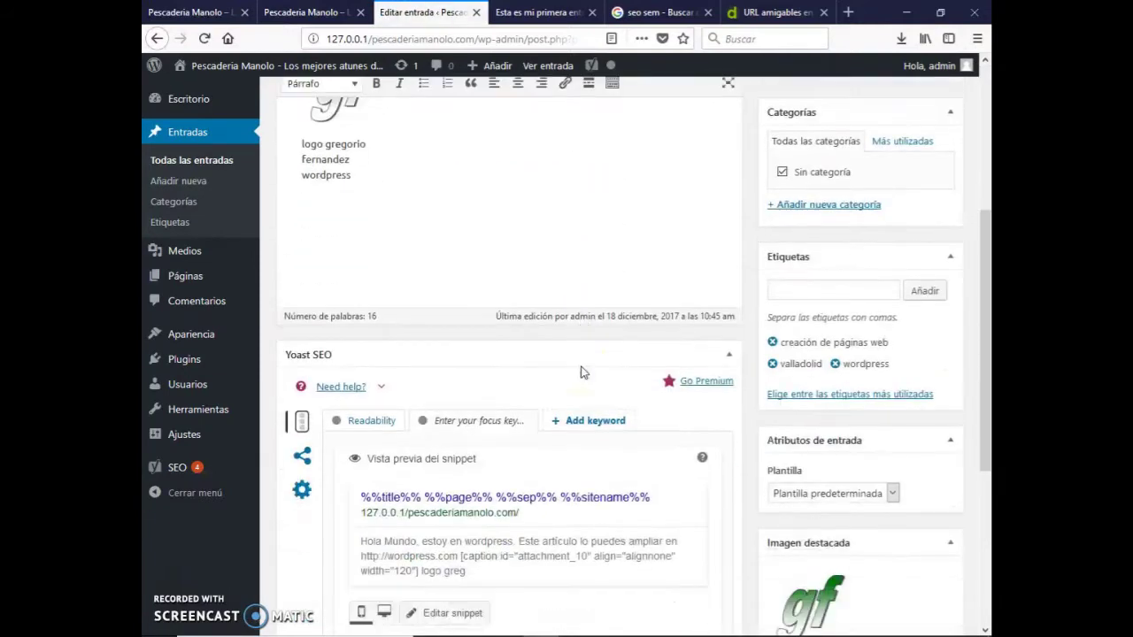
{"action": "scroll", "coordinate": [581, 371], "scroll_direction": "down", "scroll_amount": 3}
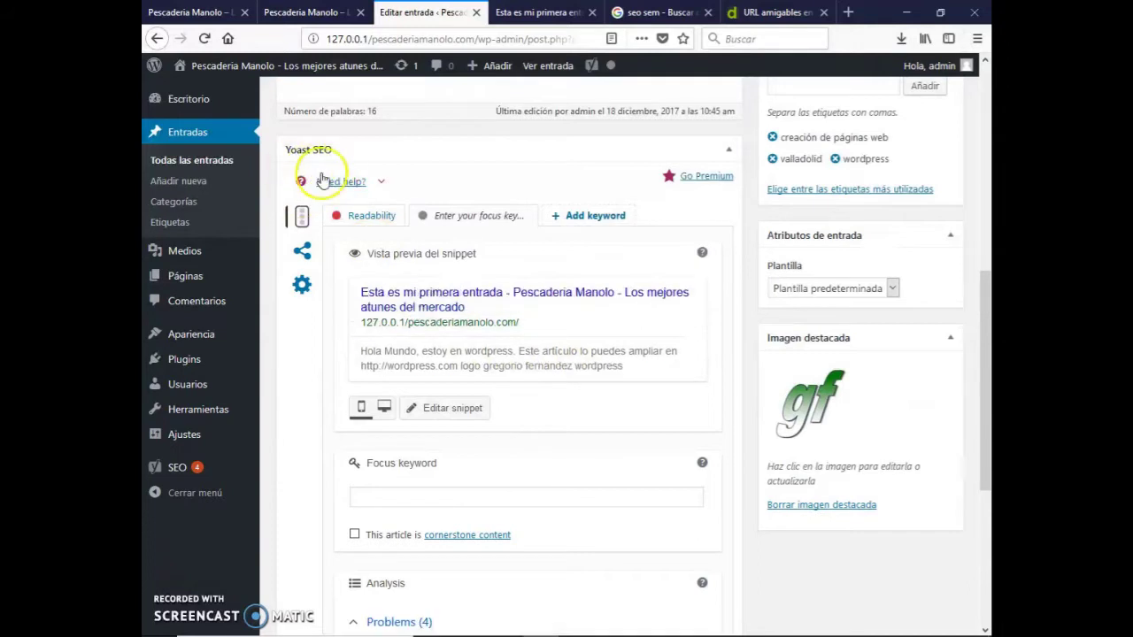
{"action": "scroll", "coordinate": [857, 292], "scroll_direction": "up", "scroll_amount": 2}
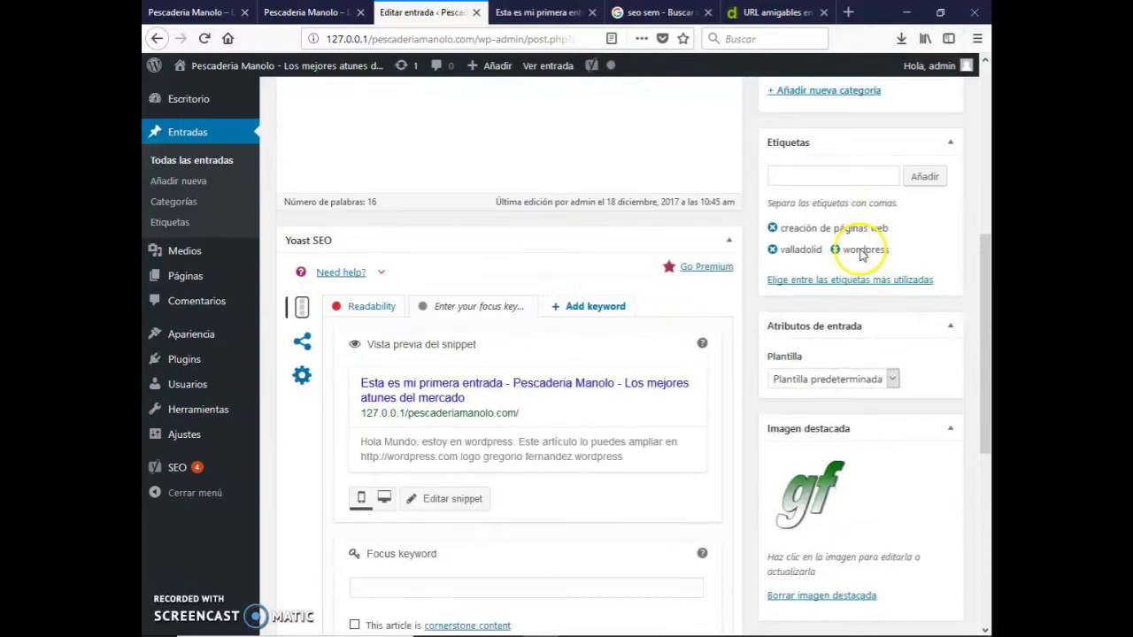
{"action": "scroll", "coordinate": [860, 254], "scroll_direction": "up", "scroll_amount": 6}
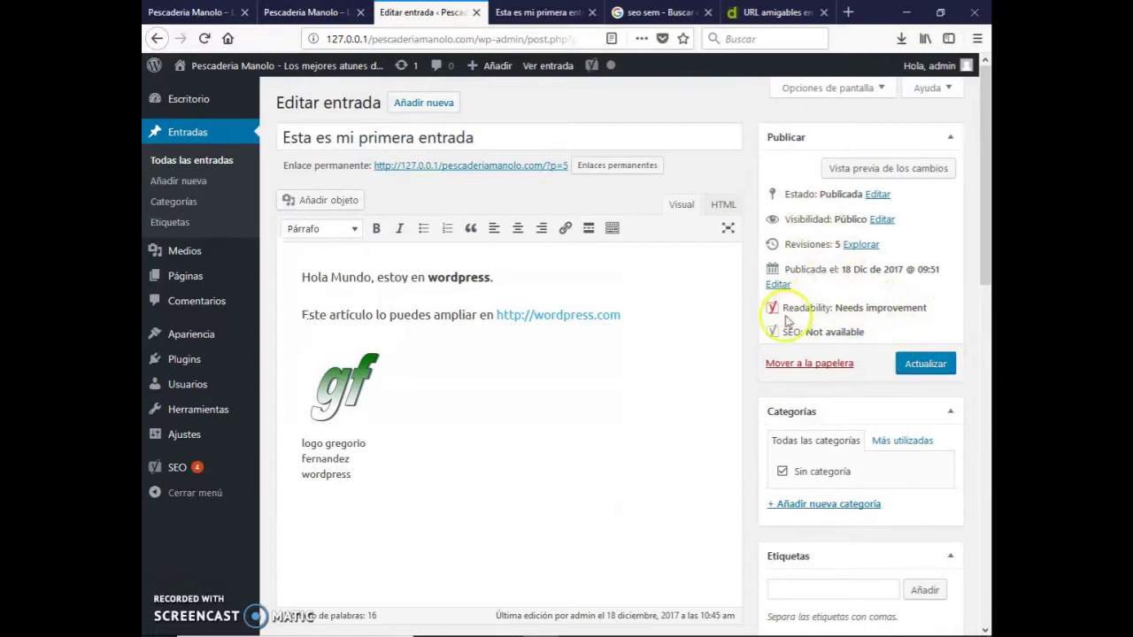
{"action": "left_click_drag", "start_coordinate": [780, 308], "coordinate": [935, 313]}
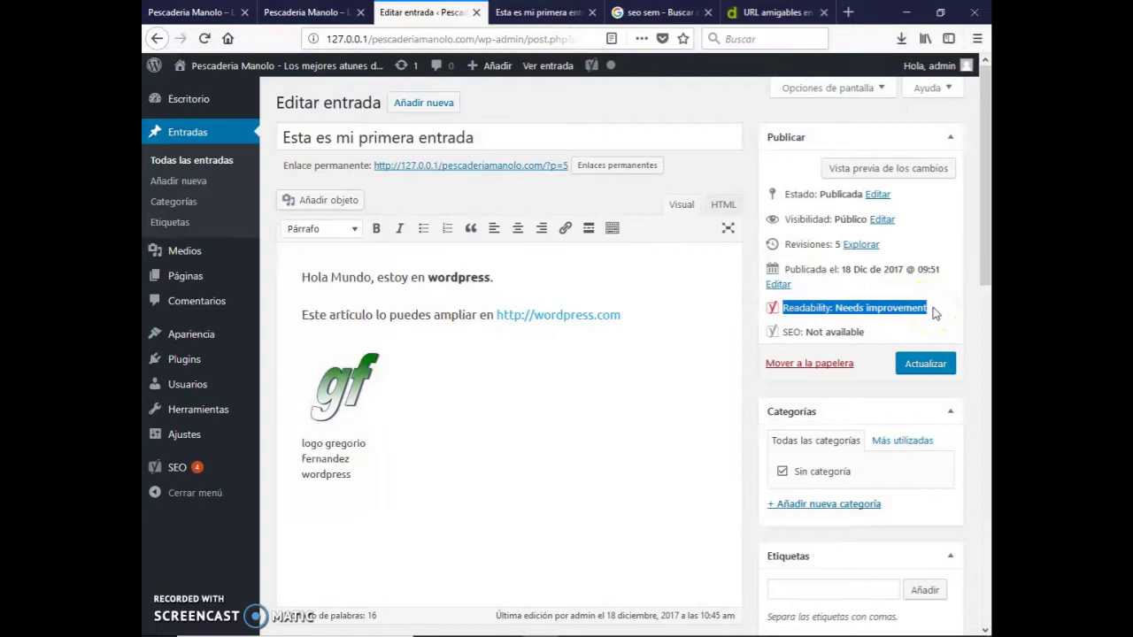
{"action": "left_click_drag", "start_coordinate": [800, 332], "coordinate": [867, 331]}
{"action": "left_click", "coordinate": [847, 345]}
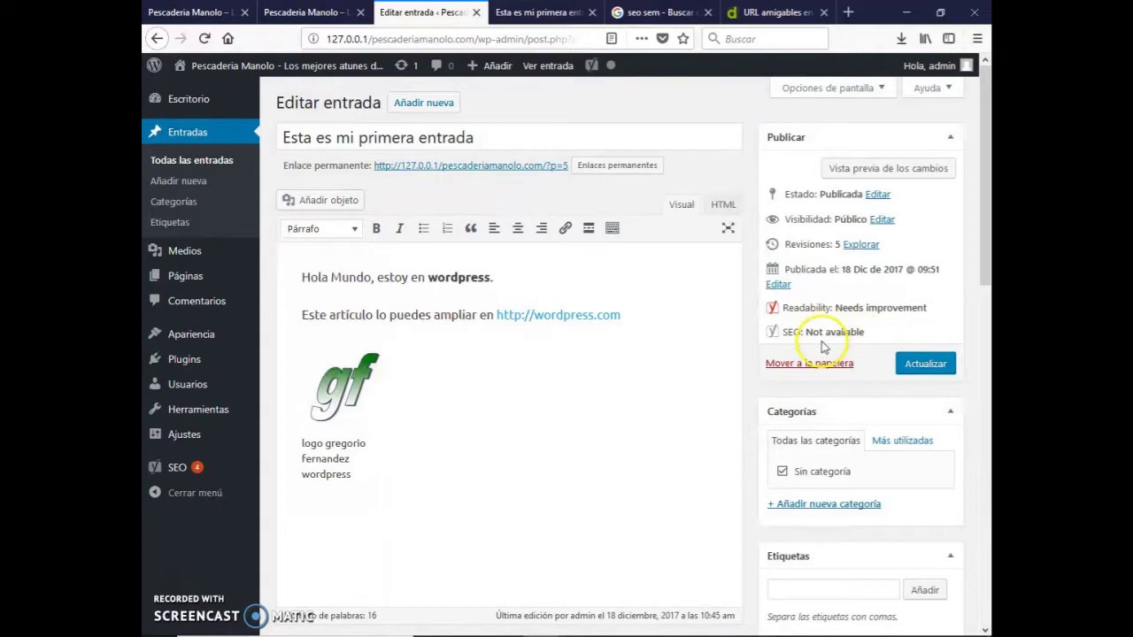
Collapse and expand the Yoast SEO section, and enter "wodpress" as the post's focus keyword.
{"action": "left_click", "coordinate": [550, 390]}
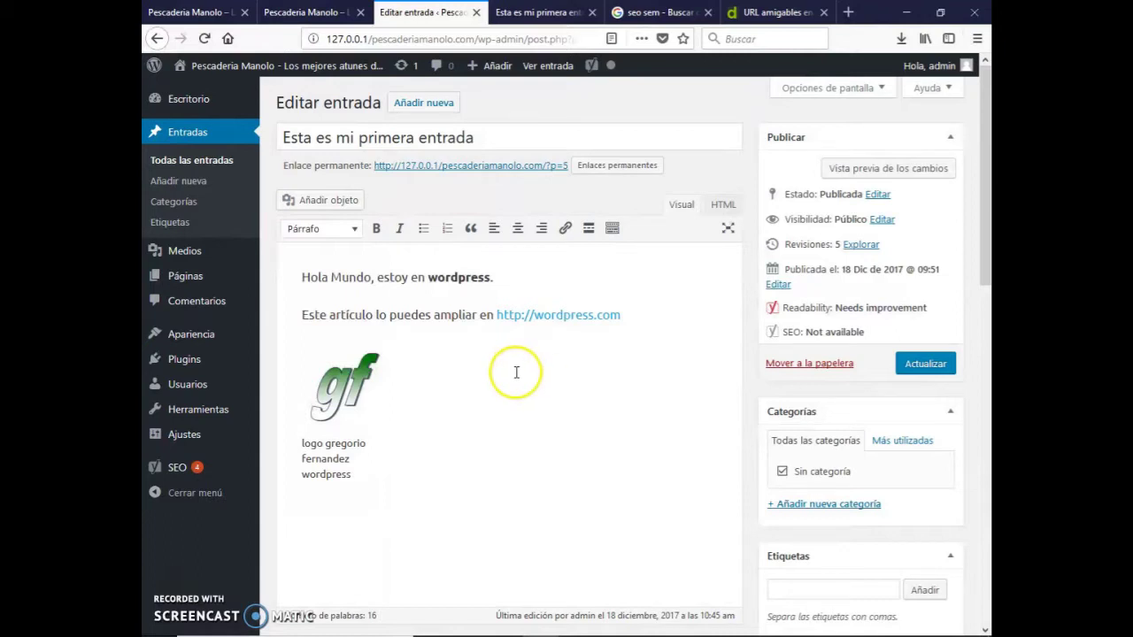
{"action": "scroll", "coordinate": [516, 372], "scroll_direction": "down", "scroll_amount": 5}
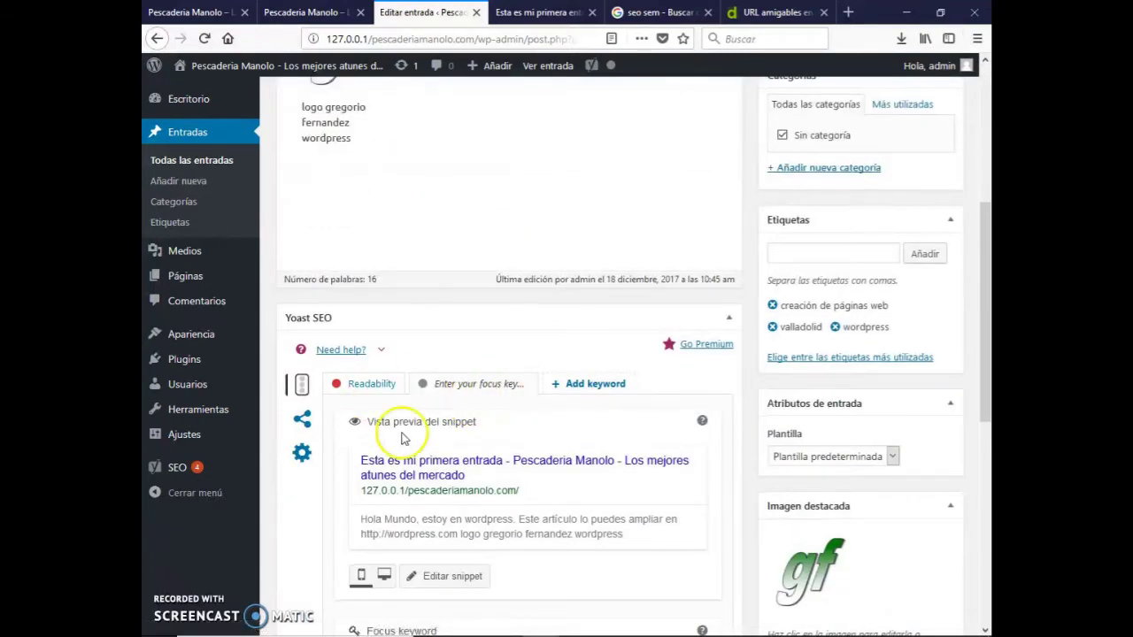
{"action": "left_click", "coordinate": [728, 318]}
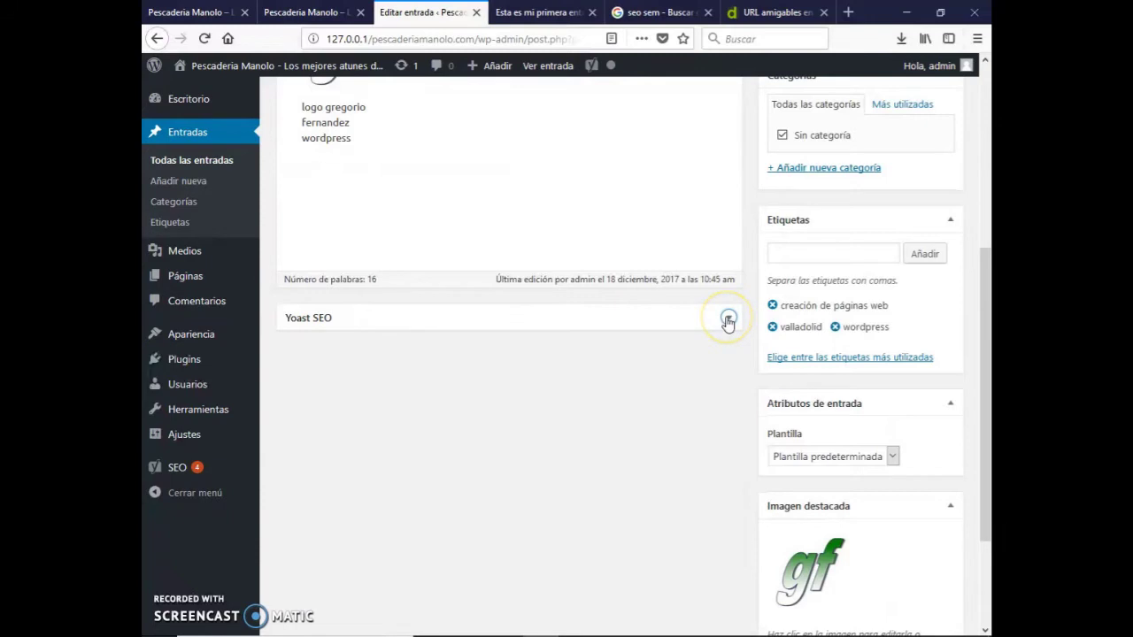
{"action": "left_click", "coordinate": [727, 319]}
{"action": "scroll", "coordinate": [354, 283], "scroll_direction": "down", "scroll_amount": 2}
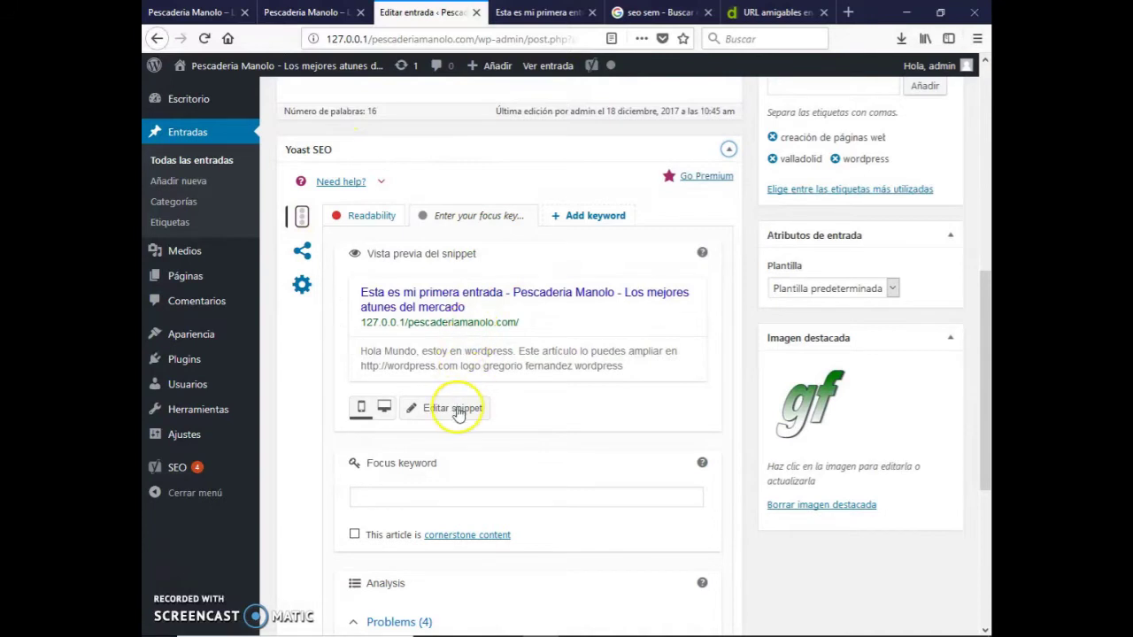
{"action": "left_click", "coordinate": [412, 497]}
{"action": "scroll", "coordinate": [518, 389], "scroll_direction": "down", "scroll_amount": 2}
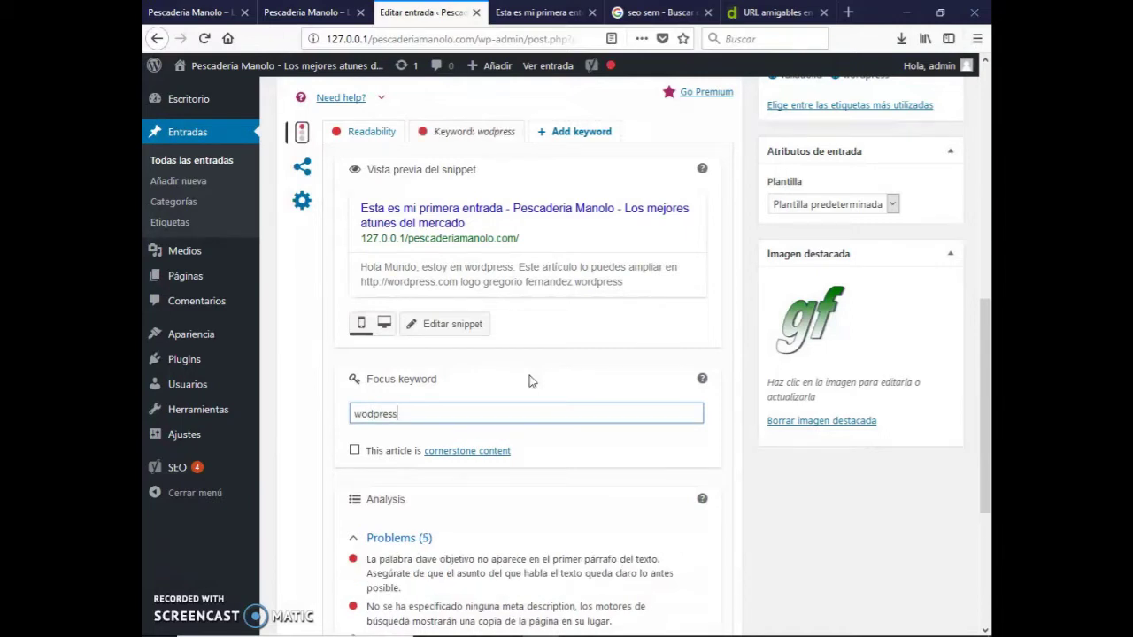
{"action": "left_click", "coordinate": [520, 379]}
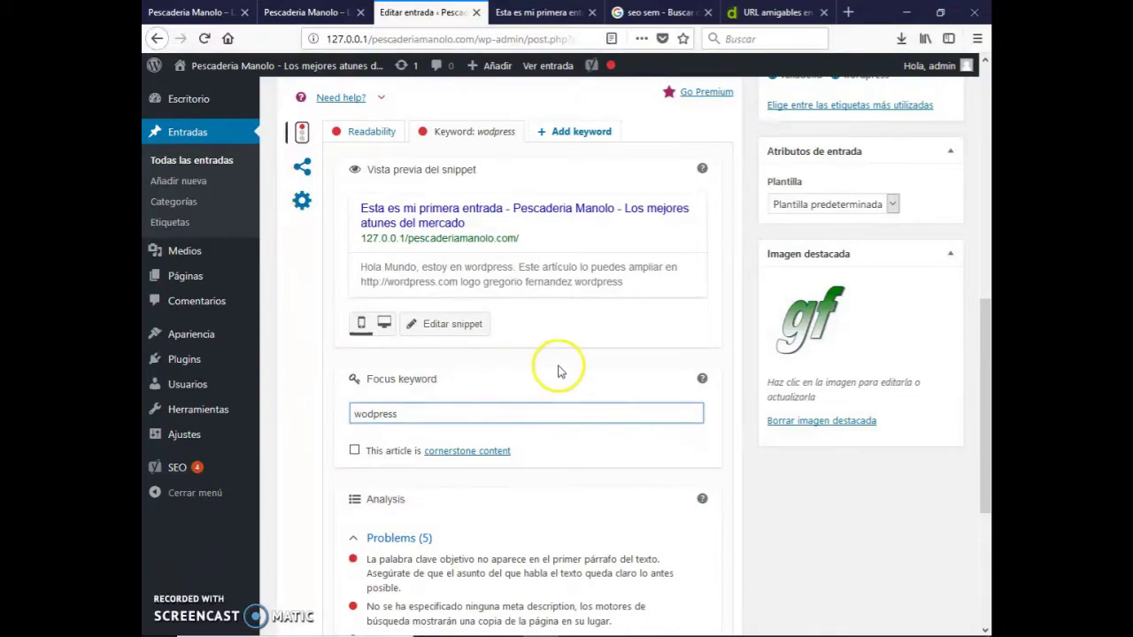
Compare the post's first paragraph with the problems listed in the Yoast analysis and the spelling of the focus keyword.
{"action": "scroll", "coordinate": [567, 372], "scroll_direction": "up", "scroll_amount": 2}
{"action": "scroll", "coordinate": [567, 371], "scroll_direction": "up", "scroll_amount": 5}
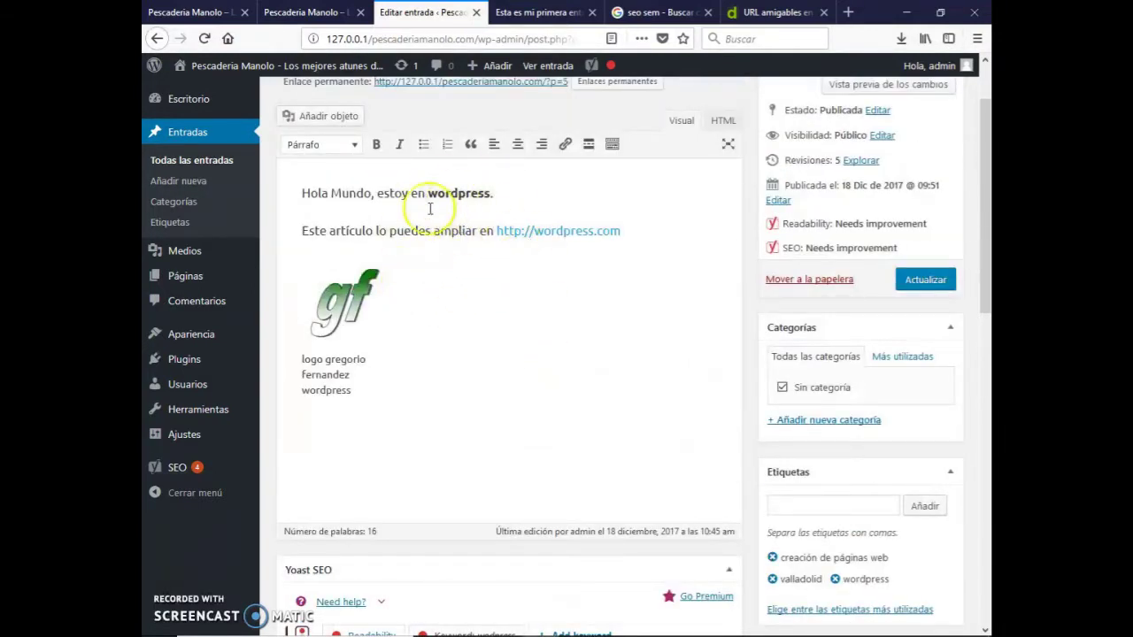
{"action": "scroll", "coordinate": [509, 328], "scroll_direction": "down", "scroll_amount": 5}
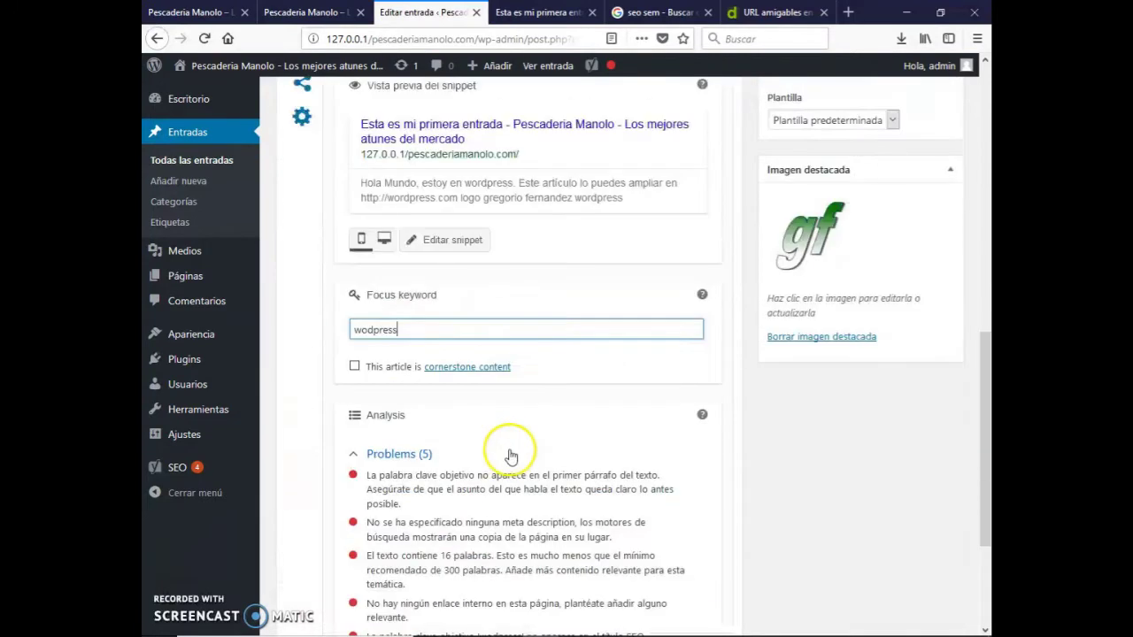
{"action": "left_click", "coordinate": [455, 332]}
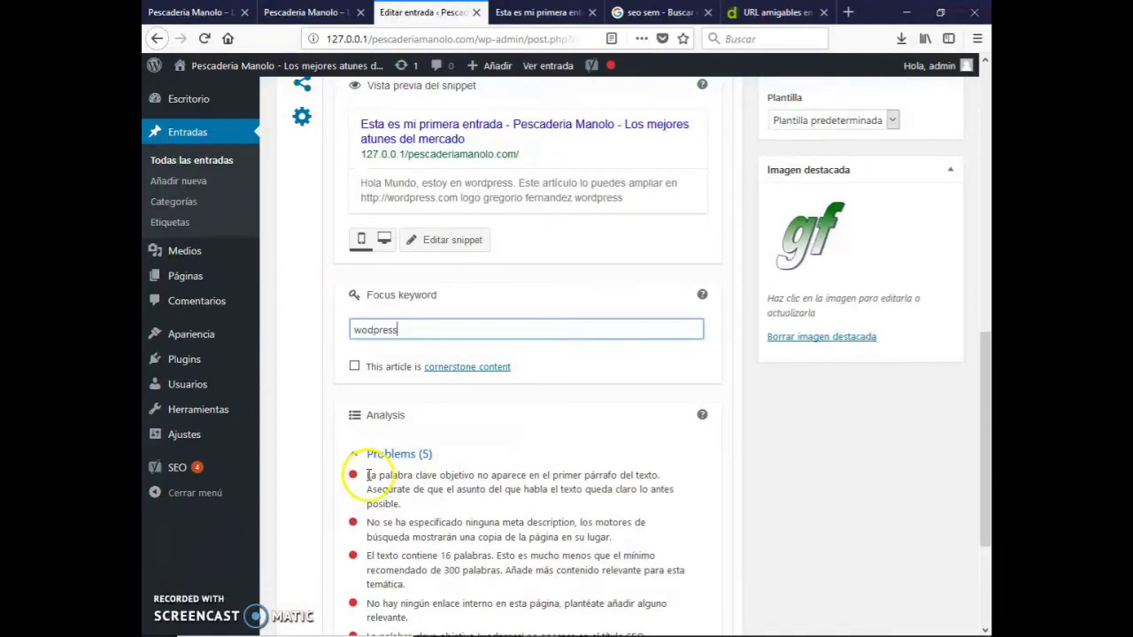
{"action": "scroll", "coordinate": [367, 475], "scroll_direction": "down", "scroll_amount": 2}
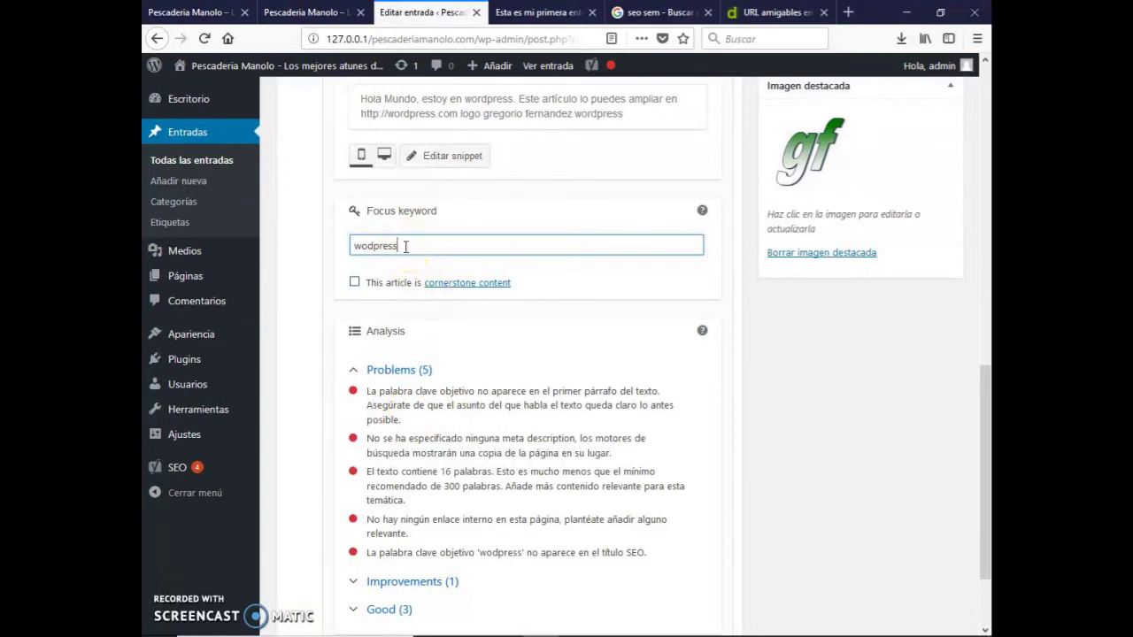
{"action": "left_click_drag", "start_coordinate": [405, 246], "coordinate": [254, 247]}
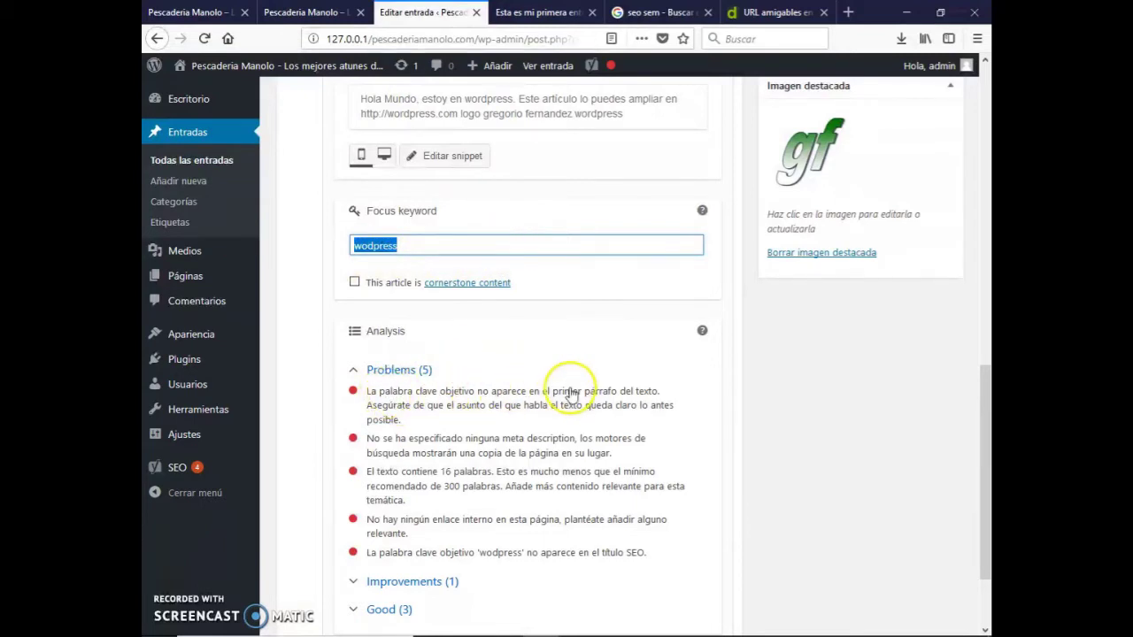
Insert a space after the bold word "wordpress" in the post's first sentence.
{"action": "scroll", "coordinate": [568, 385], "scroll_direction": "up", "scroll_amount": 5}
{"action": "scroll", "coordinate": [571, 387], "scroll_direction": "up", "scroll_amount": 3}
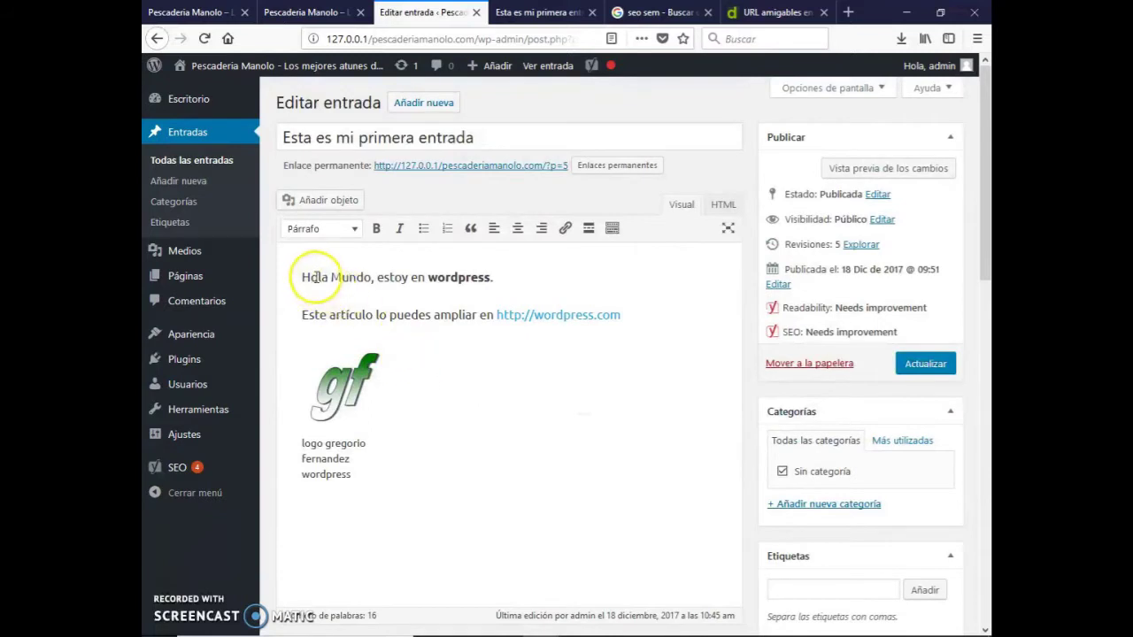
{"action": "left_click", "coordinate": [493, 277]}
{"action": "key", "text": "ctrl+b"}
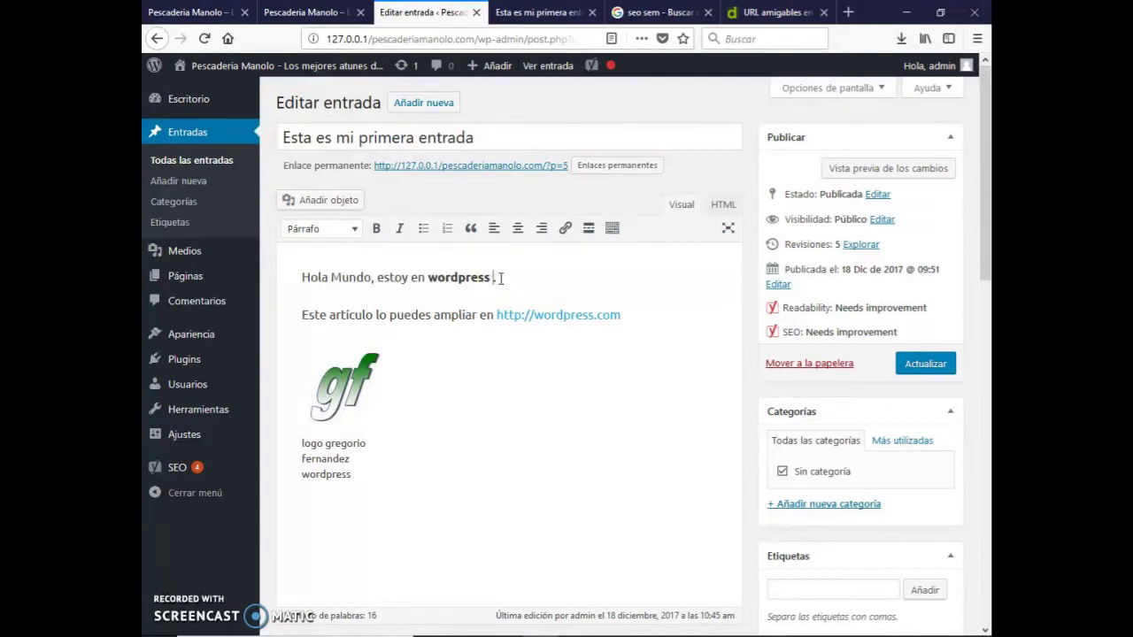
Correct the Yoast focus keyword to "wordpress" and highlight the meta description problem in the analysis.
{"action": "scroll", "coordinate": [498, 332], "scroll_direction": "down", "scroll_amount": 10}
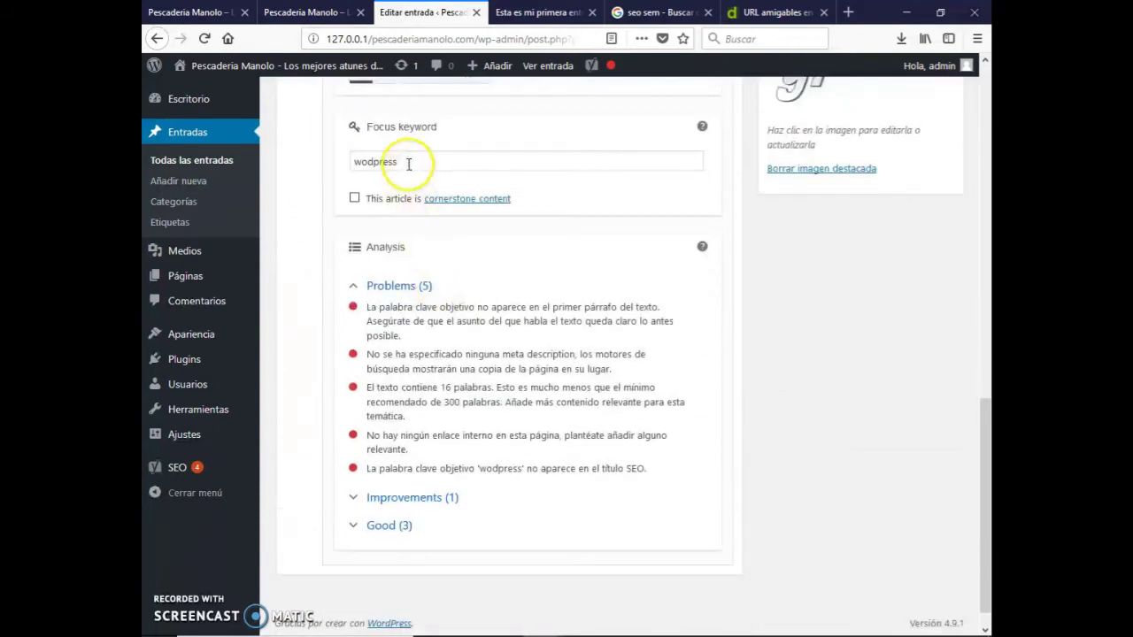
{"action": "left_click", "coordinate": [369, 162]}
{"action": "type", "text": "r"}
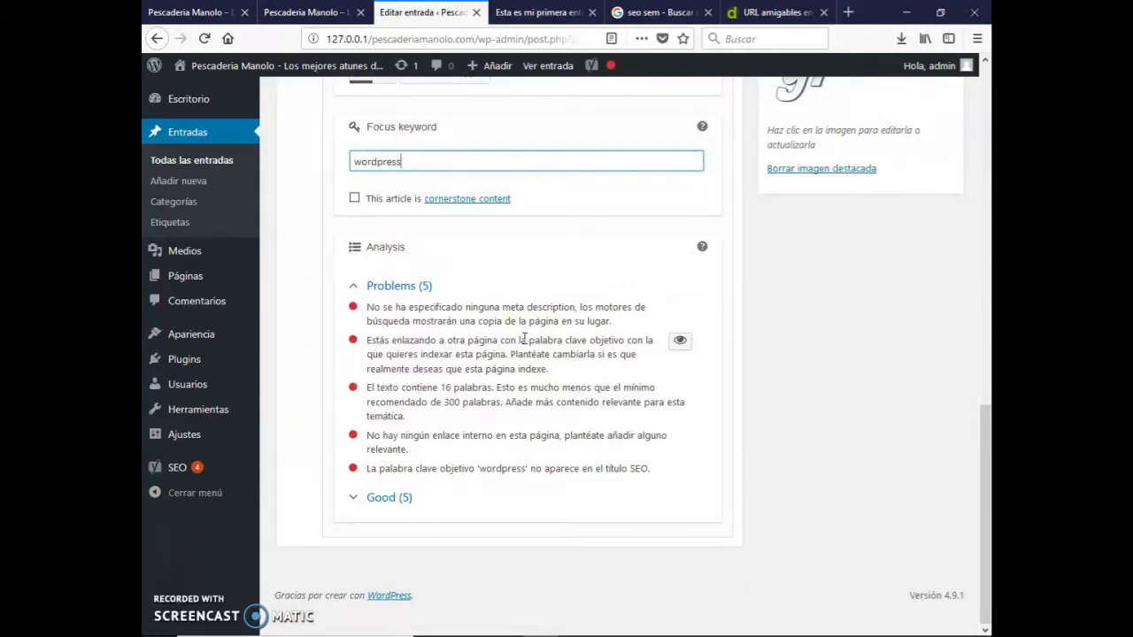
{"action": "left_click_drag", "start_coordinate": [468, 307], "coordinate": [624, 325]}
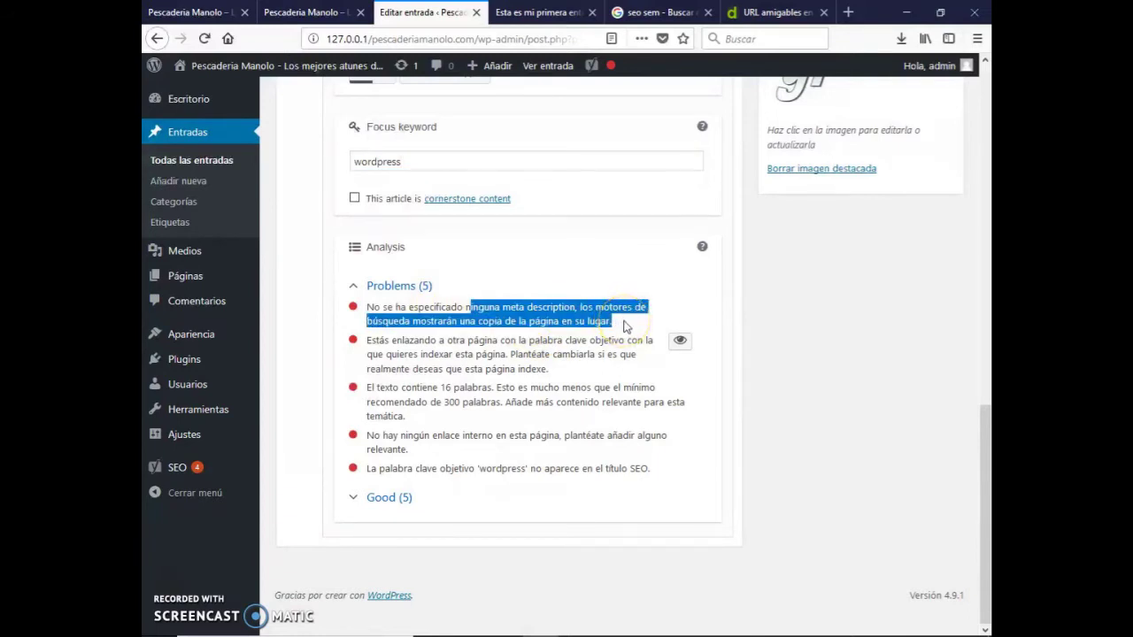
Open the snippet editor and write a meta description beginning "En esta web aprenderás a crear una web en wordpress".
{"action": "scroll", "coordinate": [624, 325], "scroll_direction": "up", "scroll_amount": 1}
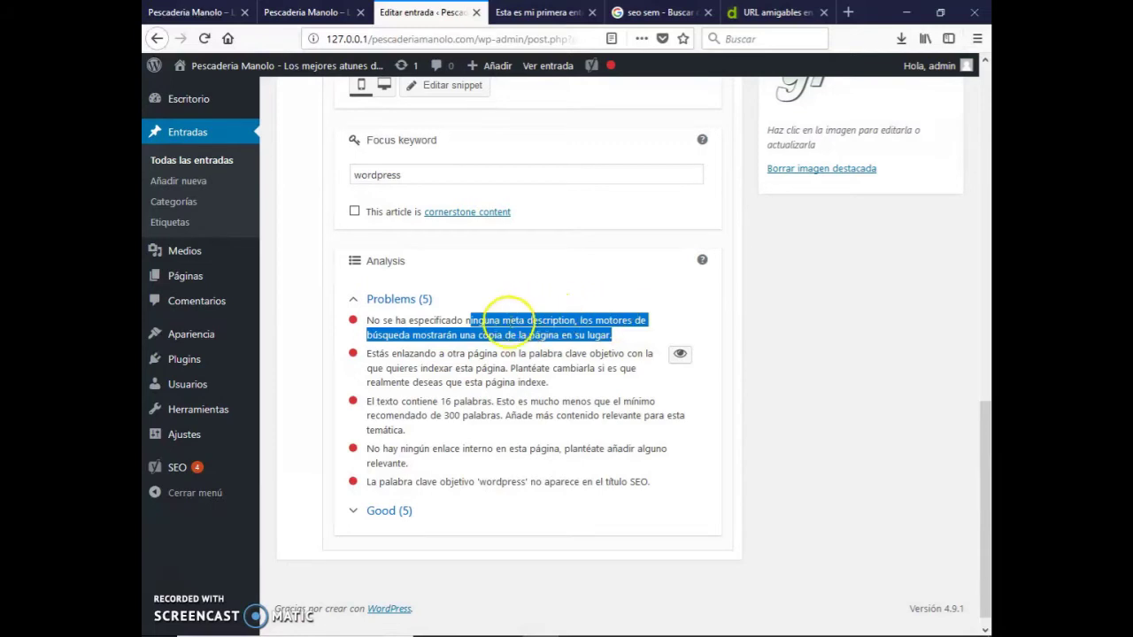
{"action": "left_click", "coordinate": [498, 319]}
{"action": "left_click_drag", "start_coordinate": [502, 321], "coordinate": [577, 323]}
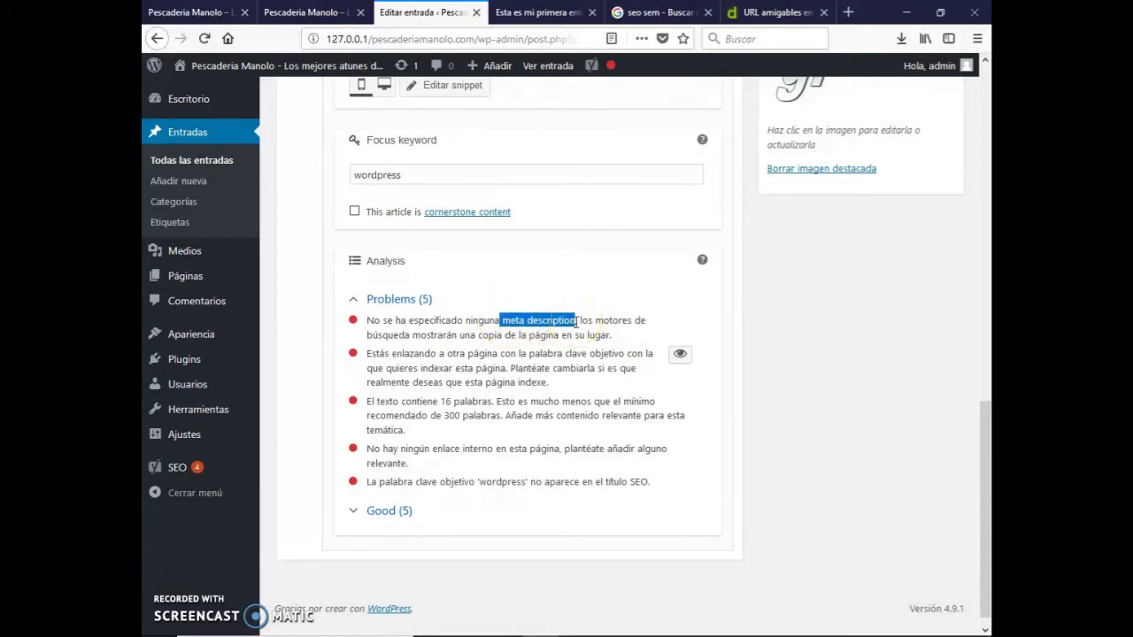
{"action": "scroll", "coordinate": [466, 139], "scroll_direction": "up", "scroll_amount": 3}
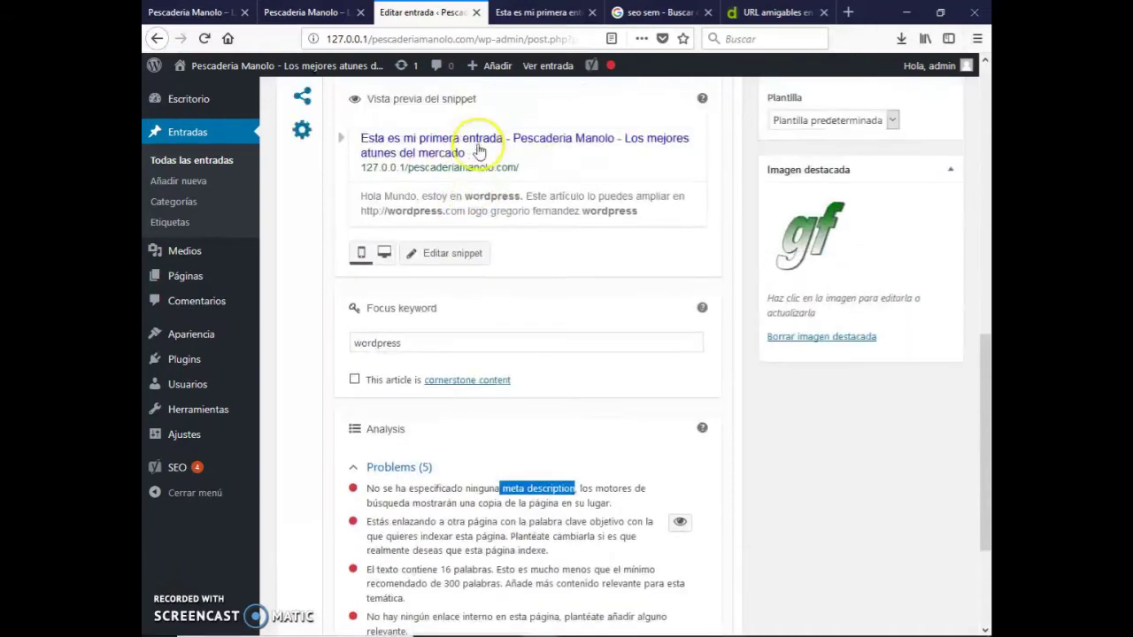
{"action": "left_click", "coordinate": [465, 260]}
{"action": "left_click", "coordinate": [417, 457]}
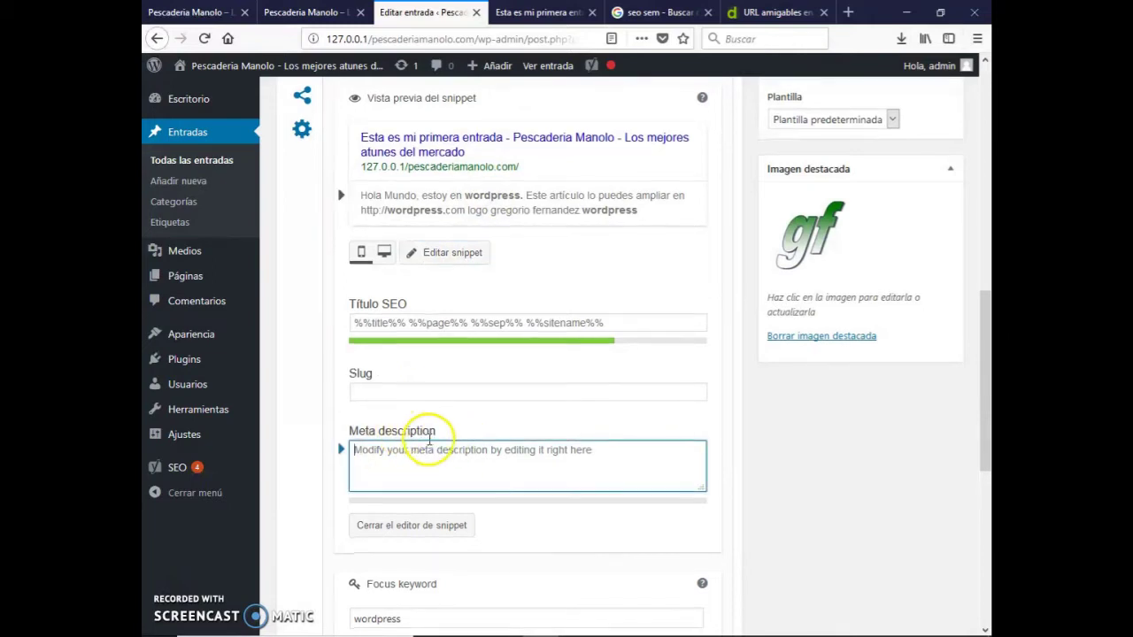
{"action": "scroll", "coordinate": [429, 443], "scroll_direction": "down", "scroll_amount": 2}
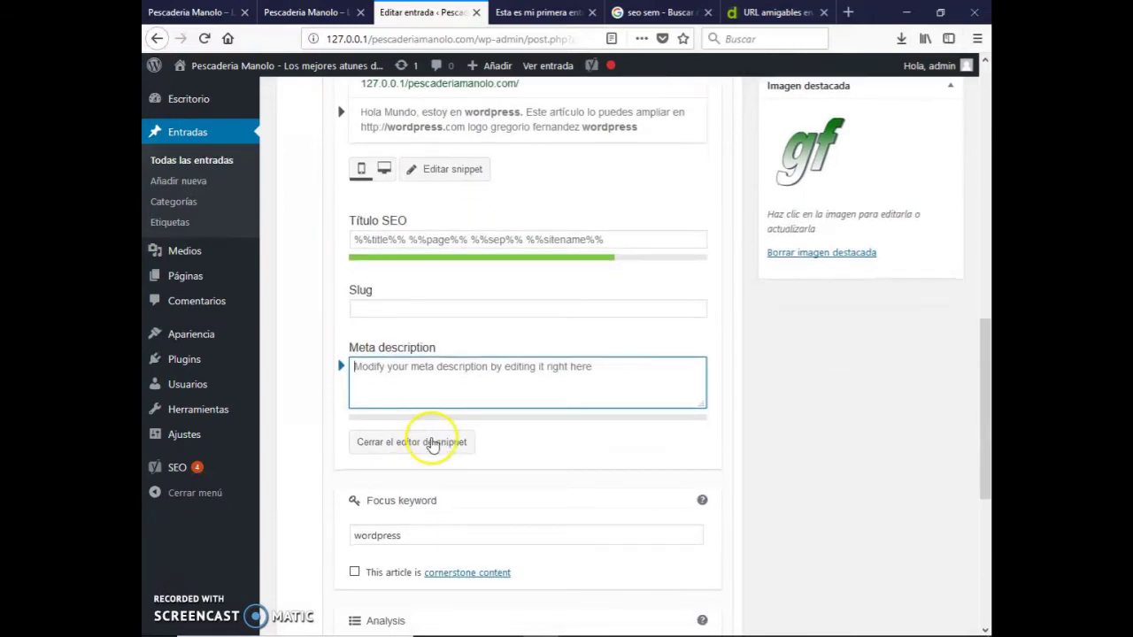
{"action": "type", "text": "En"}
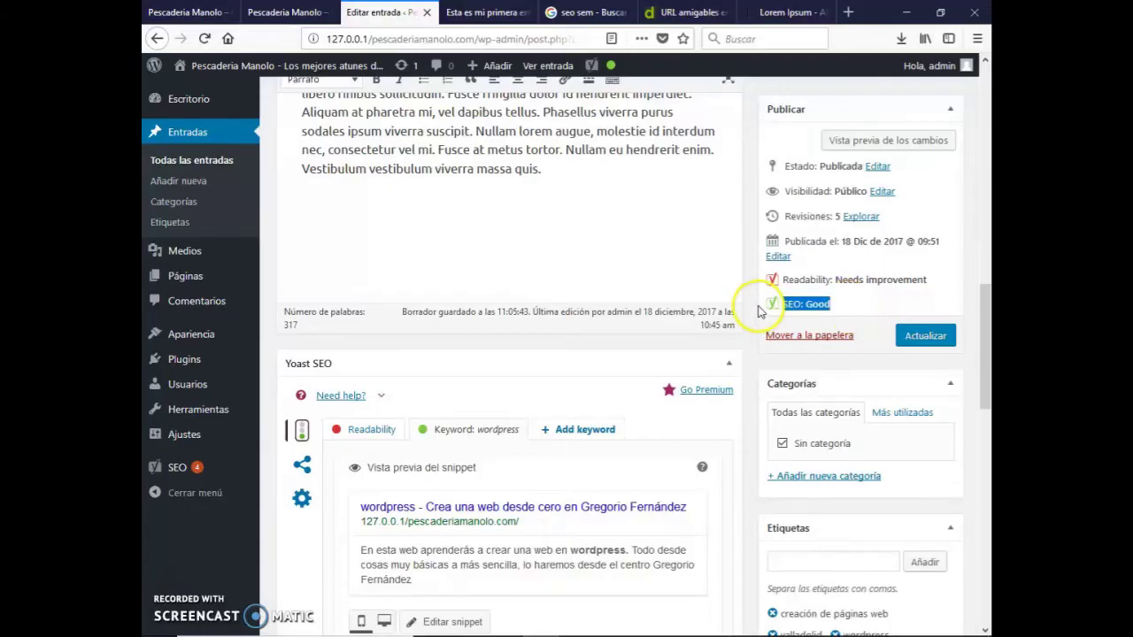
Review the good results in the keyword analysis and highlight the post's Readability rating in the publishing details.
{"action": "middle_click", "coordinate": [863, 297]}
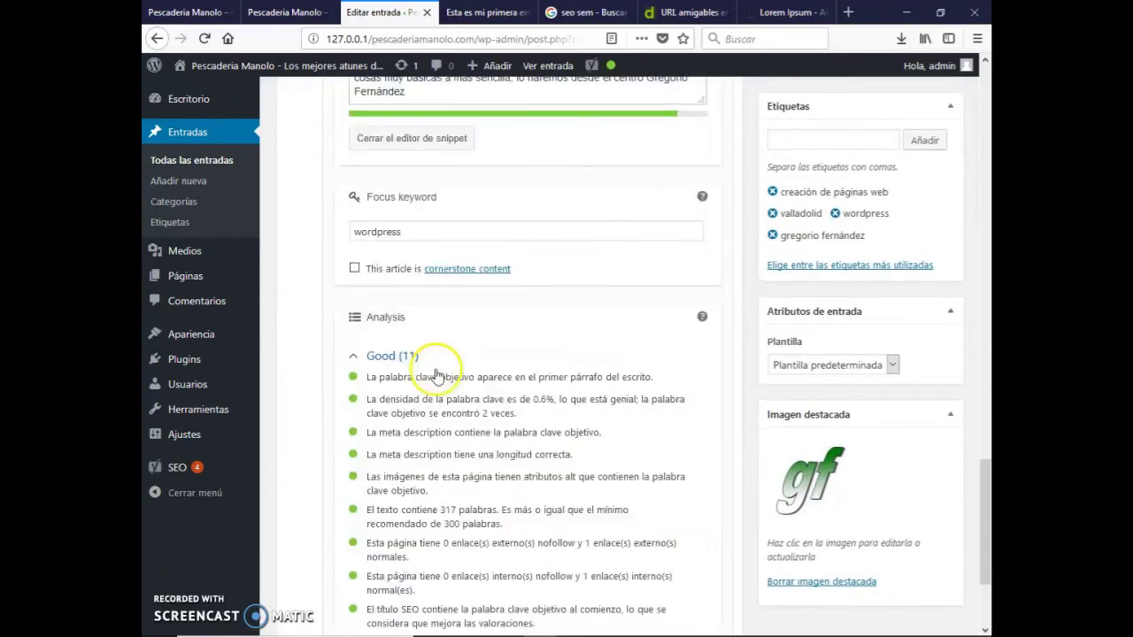
{"action": "scroll", "coordinate": [416, 442], "scroll_direction": "down", "scroll_amount": 4}
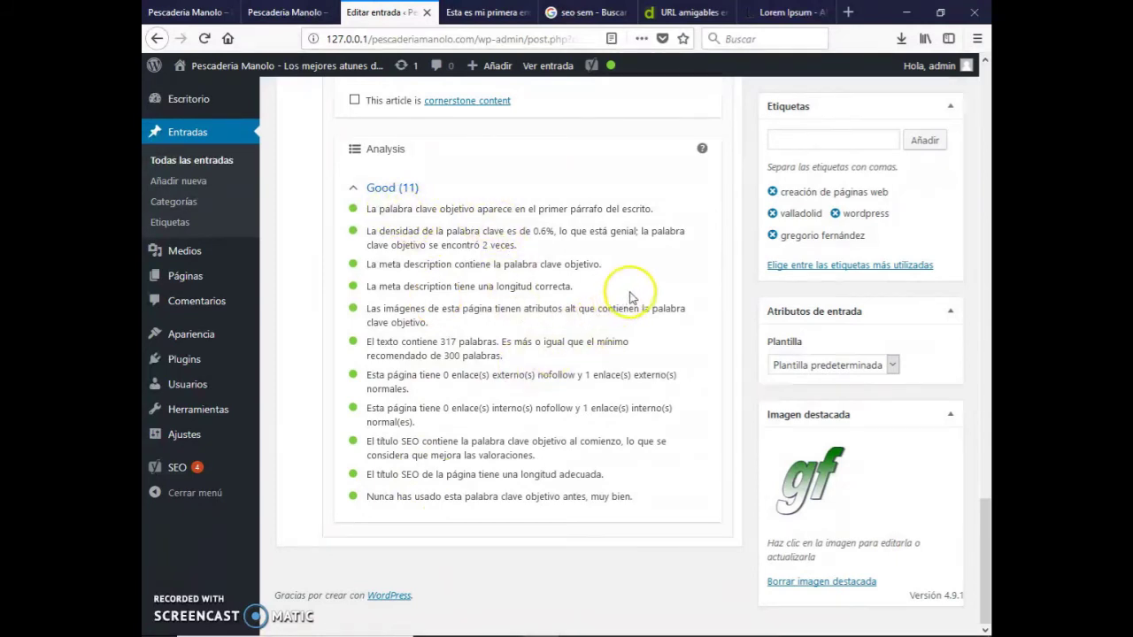
{"action": "scroll", "coordinate": [645, 292], "scroll_direction": "up", "scroll_amount": 5}
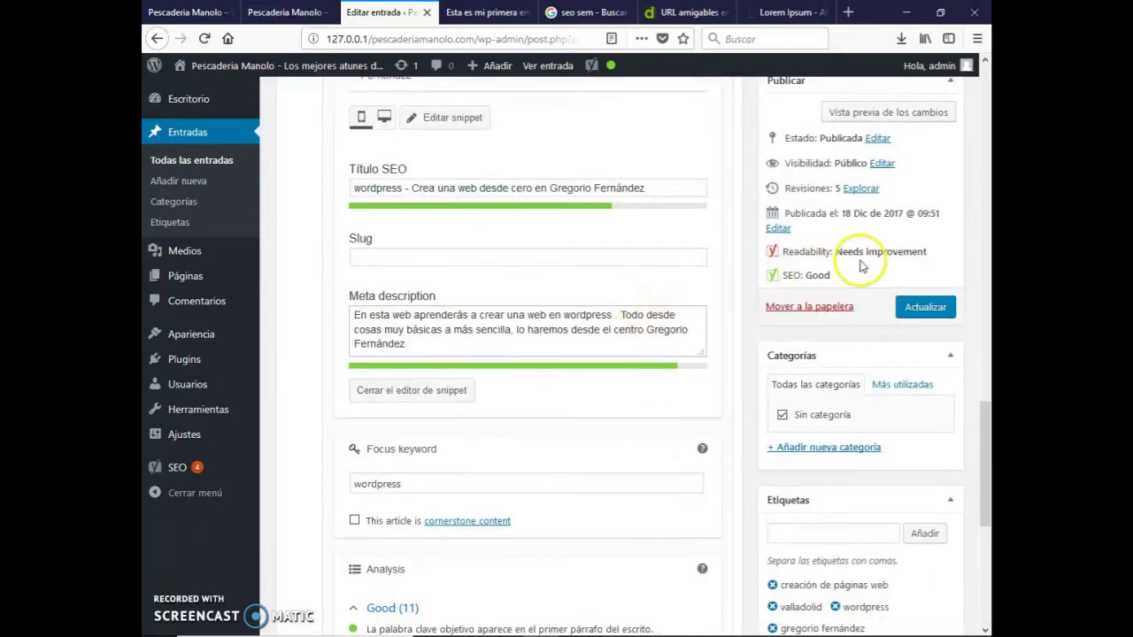
{"action": "left_click_drag", "start_coordinate": [927, 253], "coordinate": [783, 256]}
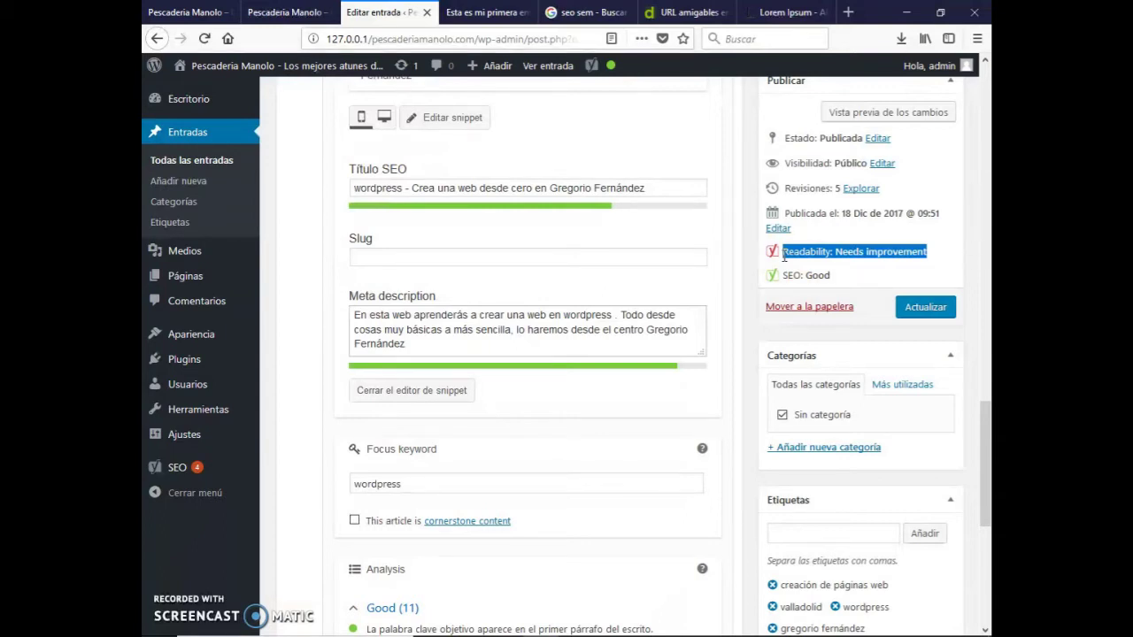
Show the Yoast readability analysis and highlight the problem about missing subtitles.
{"action": "scroll", "coordinate": [385, 464], "scroll_direction": "down", "scroll_amount": 5}
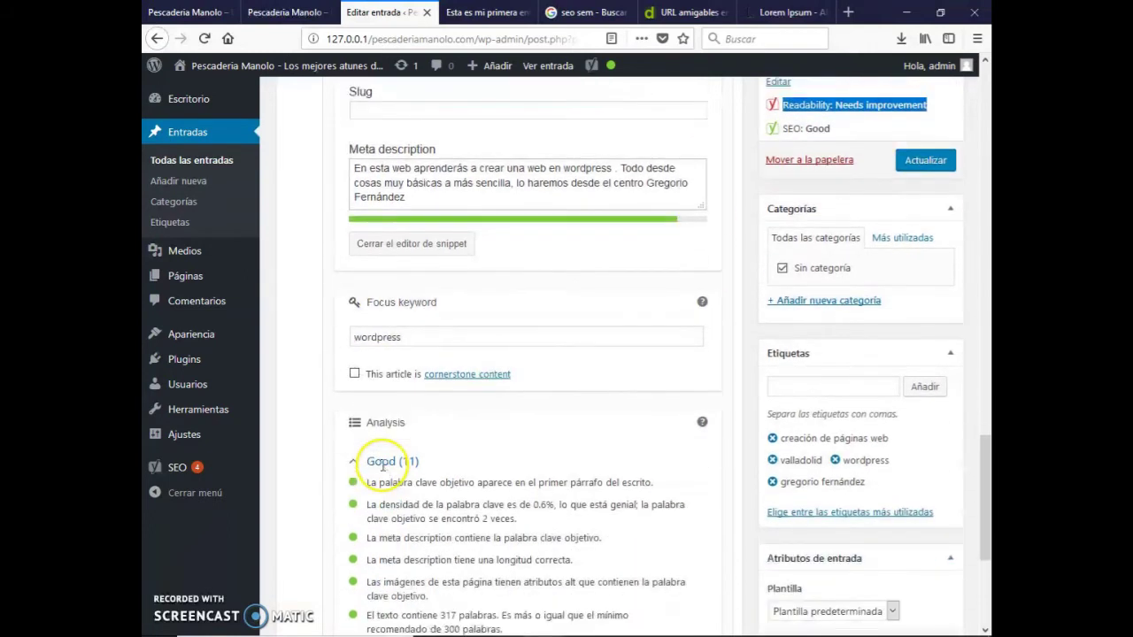
{"action": "scroll", "coordinate": [385, 469], "scroll_direction": "up", "scroll_amount": 8}
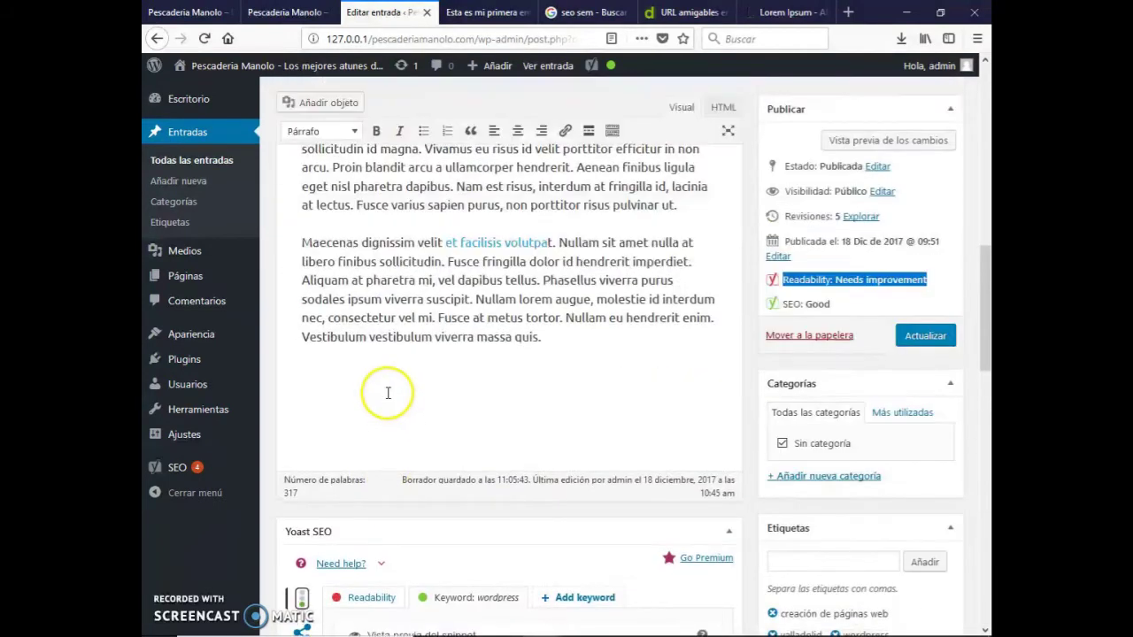
{"action": "scroll", "coordinate": [374, 531], "scroll_direction": "down", "scroll_amount": 2}
{"action": "left_click", "coordinate": [370, 432]}
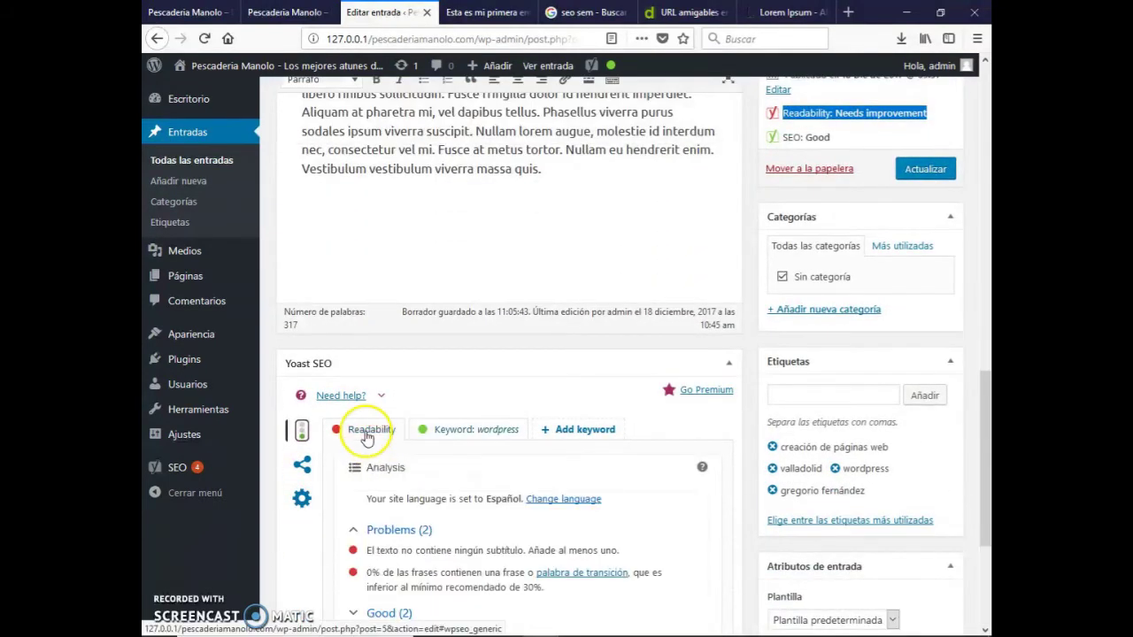
{"action": "scroll", "coordinate": [389, 438], "scroll_direction": "down", "scroll_amount": 3}
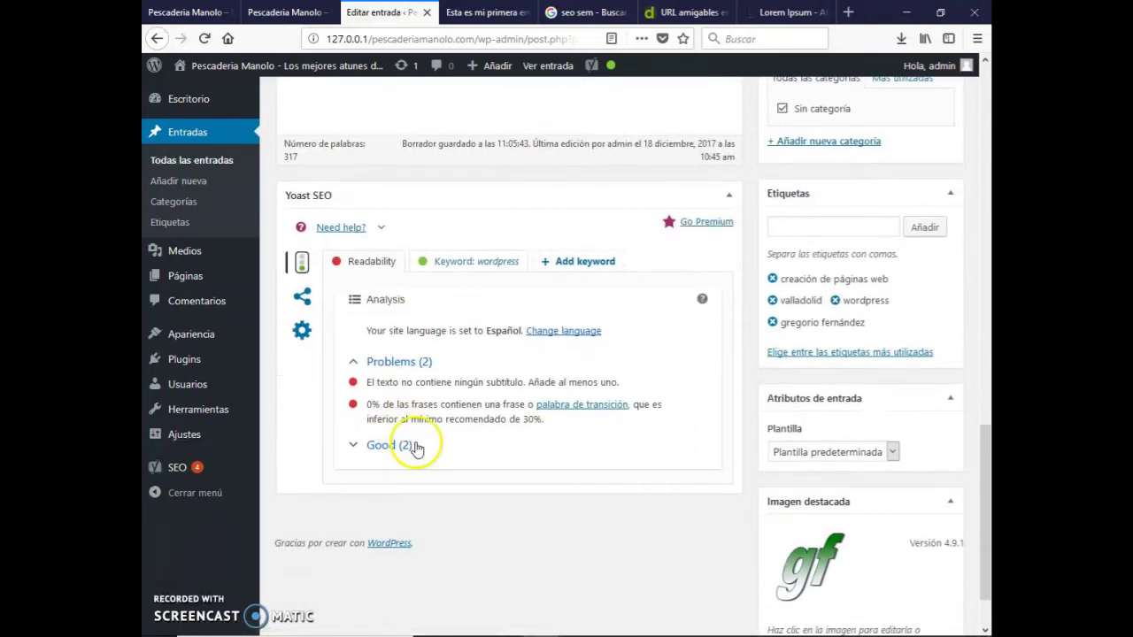
{"action": "left_click_drag", "start_coordinate": [372, 382], "coordinate": [632, 390]}
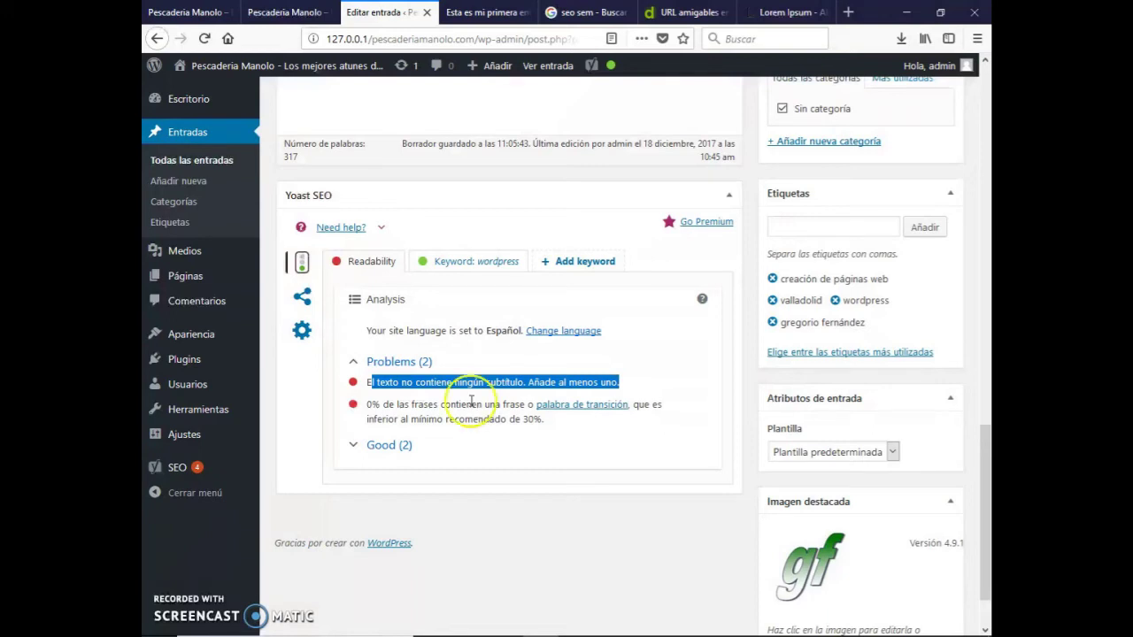
Insert the subtitle "Wordpress" above the "Nulla rhoncus" paragraph and format it as Título 2.
{"action": "scroll", "coordinate": [449, 314], "scroll_direction": "up", "scroll_amount": 10}
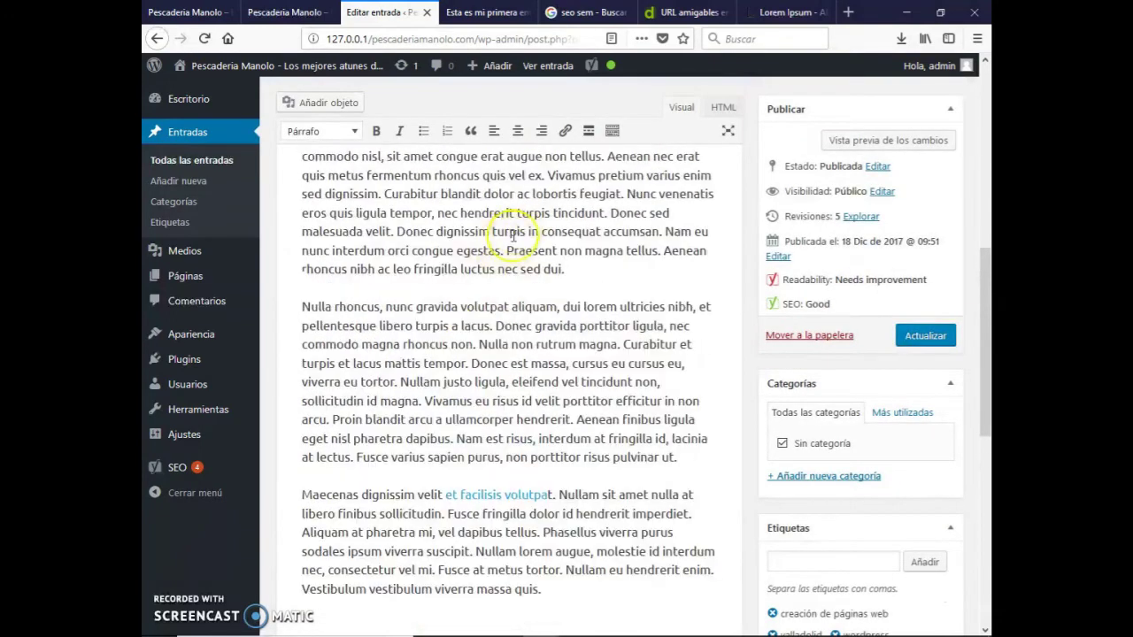
{"action": "key", "text": "Return"}
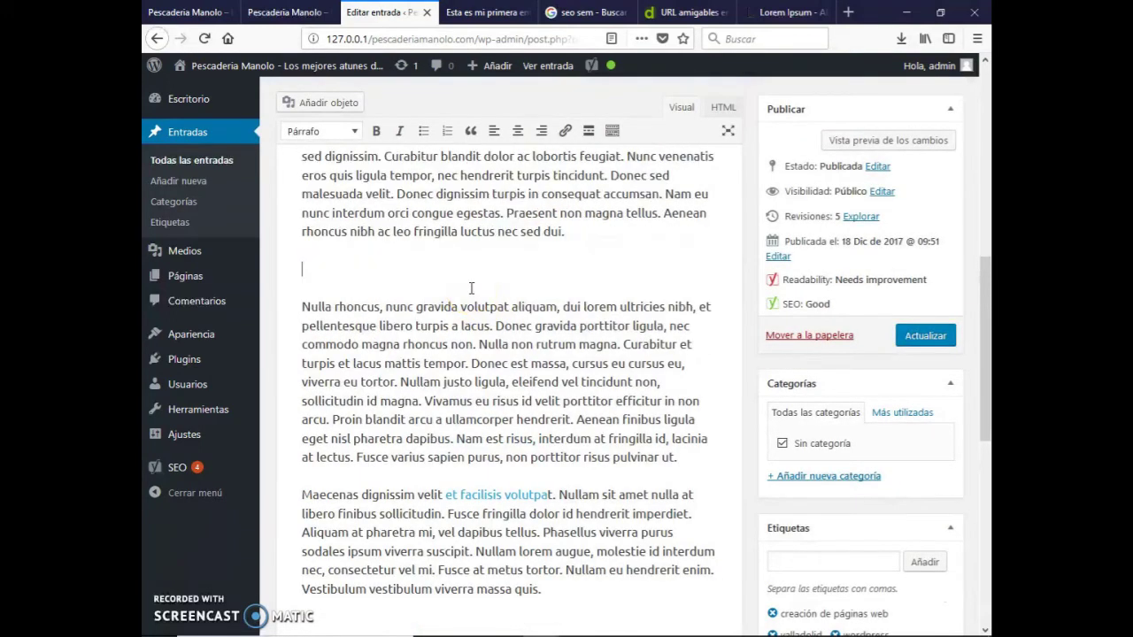
{"action": "key", "text": "shift+Home"}
{"action": "type", "text": "Wo"}
{"action": "left_click", "coordinate": [353, 132]}
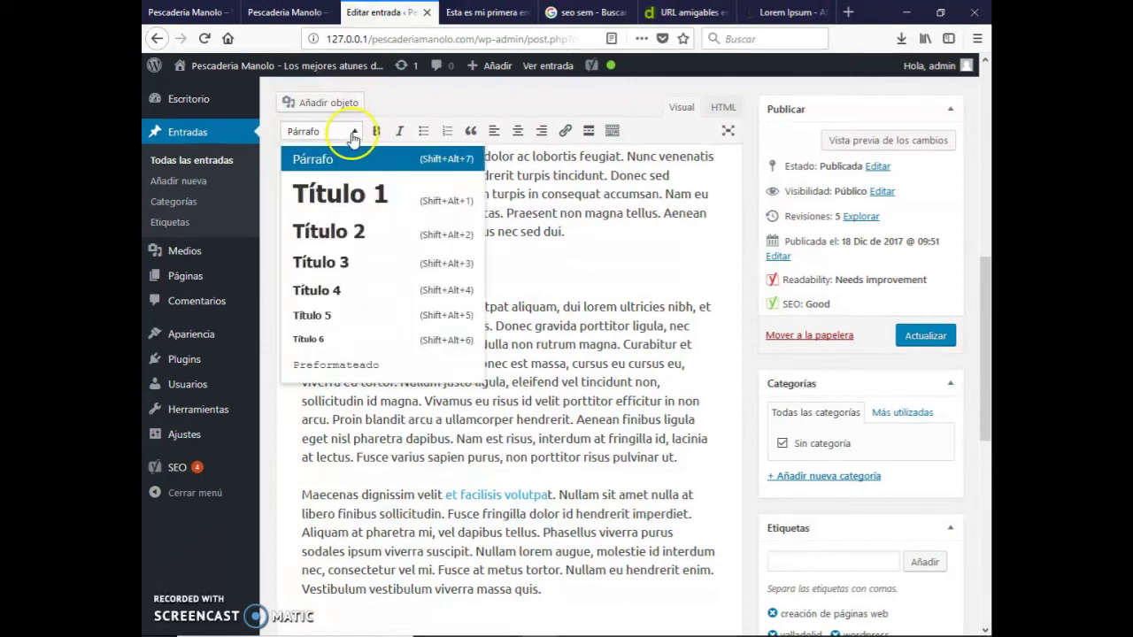
{"action": "left_click", "coordinate": [369, 234]}
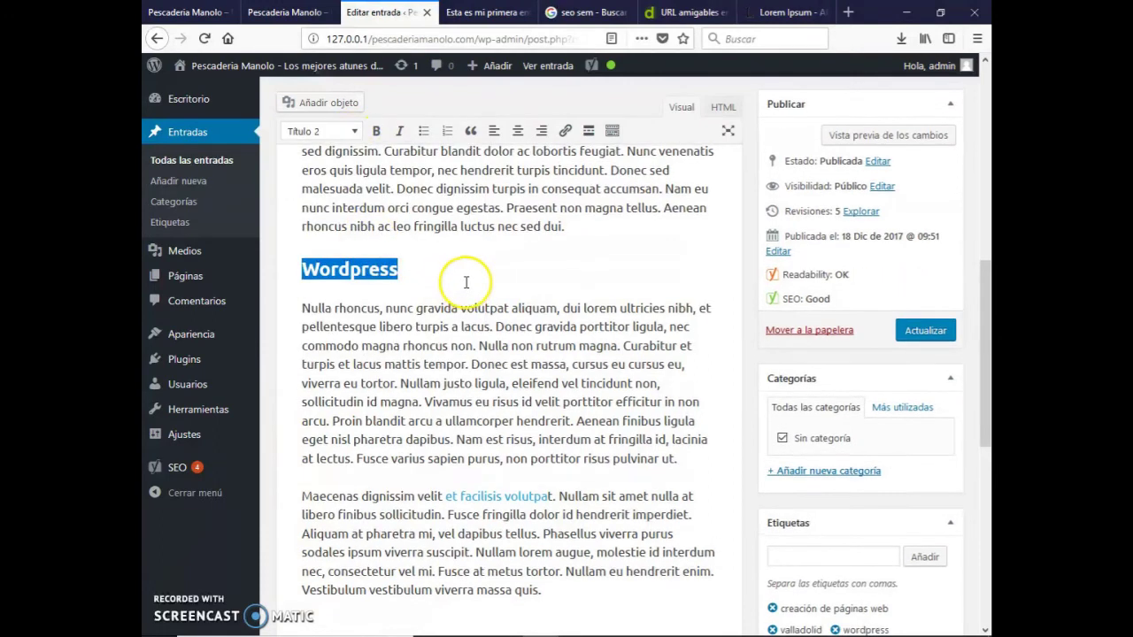
Add the line "Creación de una web" above the post's first sentence and format it as Título 2.
{"action": "scroll", "coordinate": [464, 292], "scroll_direction": "up", "scroll_amount": 10}
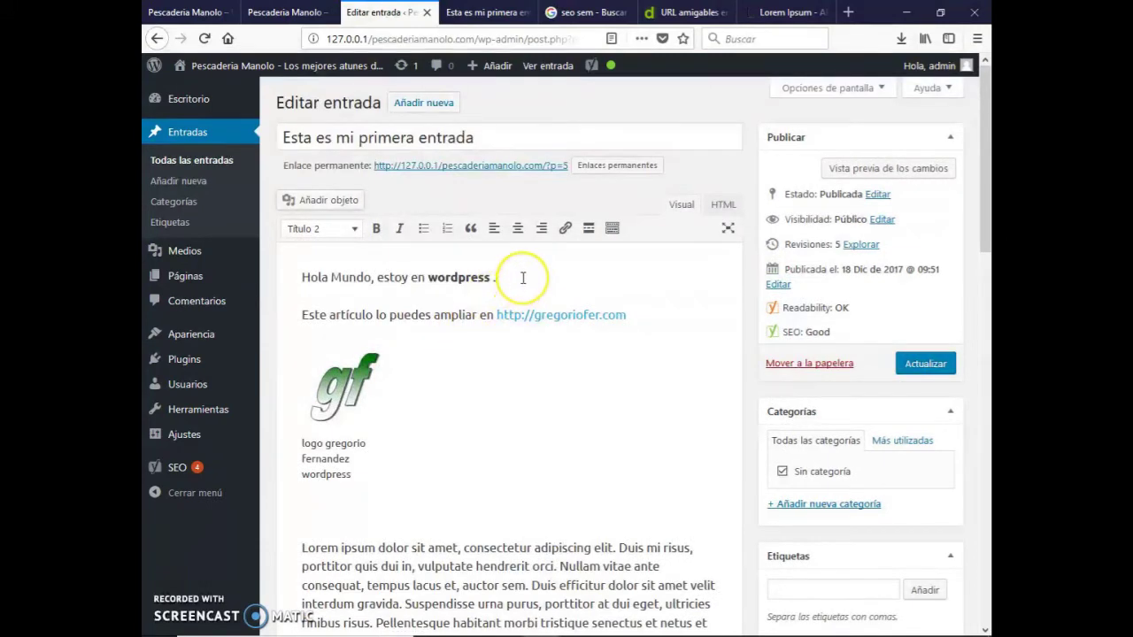
{"action": "key", "text": "Return"}
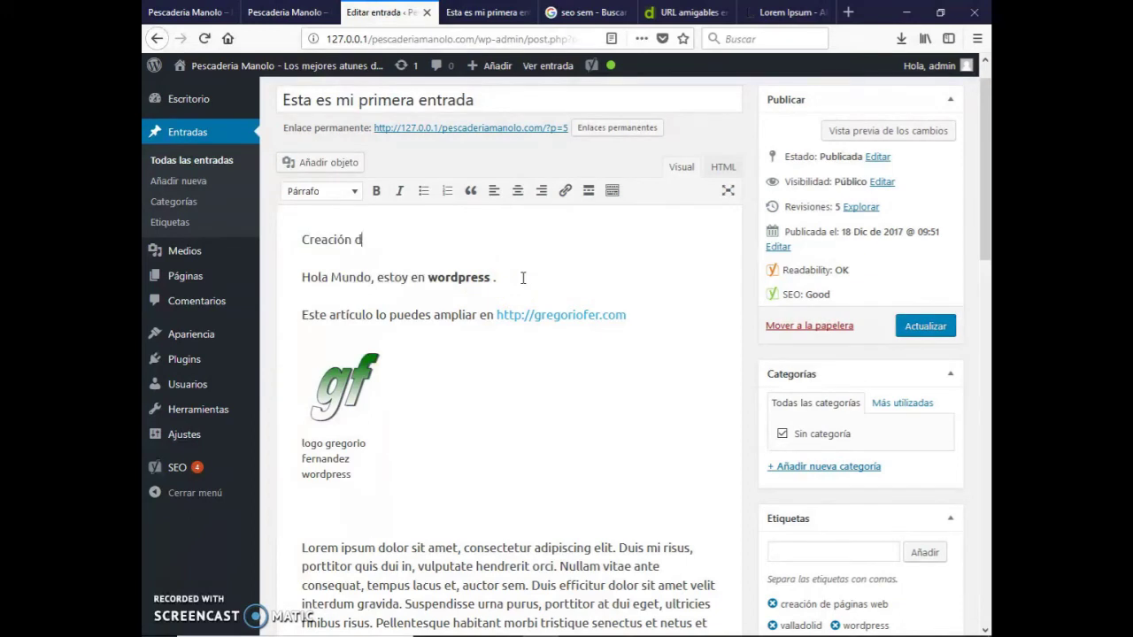
{"action": "key", "text": "shift+Home"}
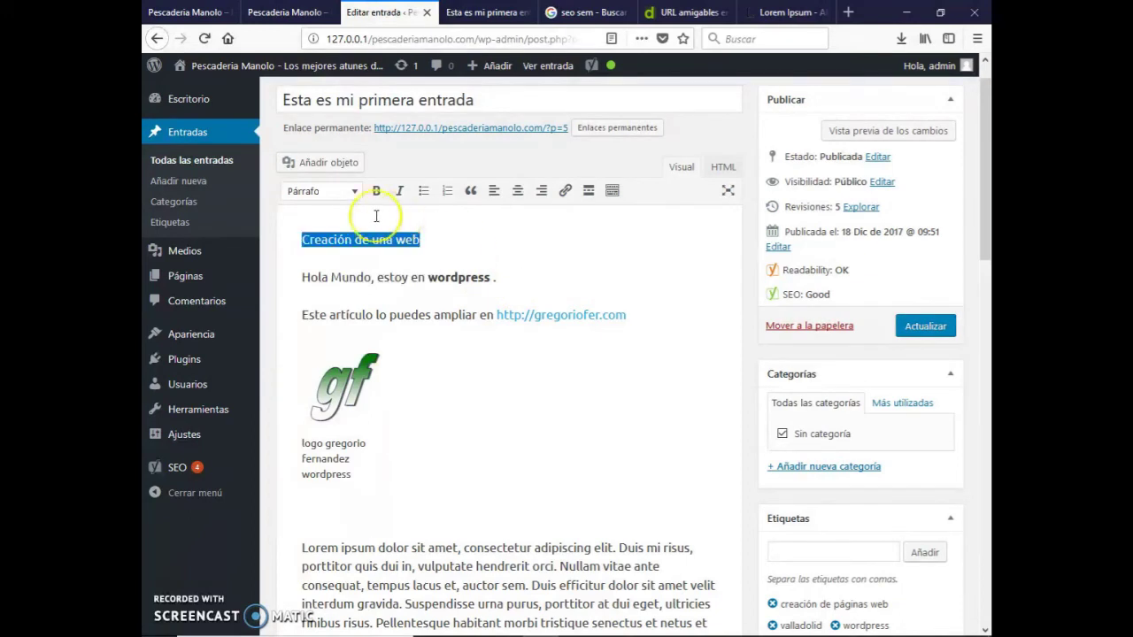
{"action": "left_click", "coordinate": [349, 193]}
{"action": "left_click", "coordinate": [348, 290]}
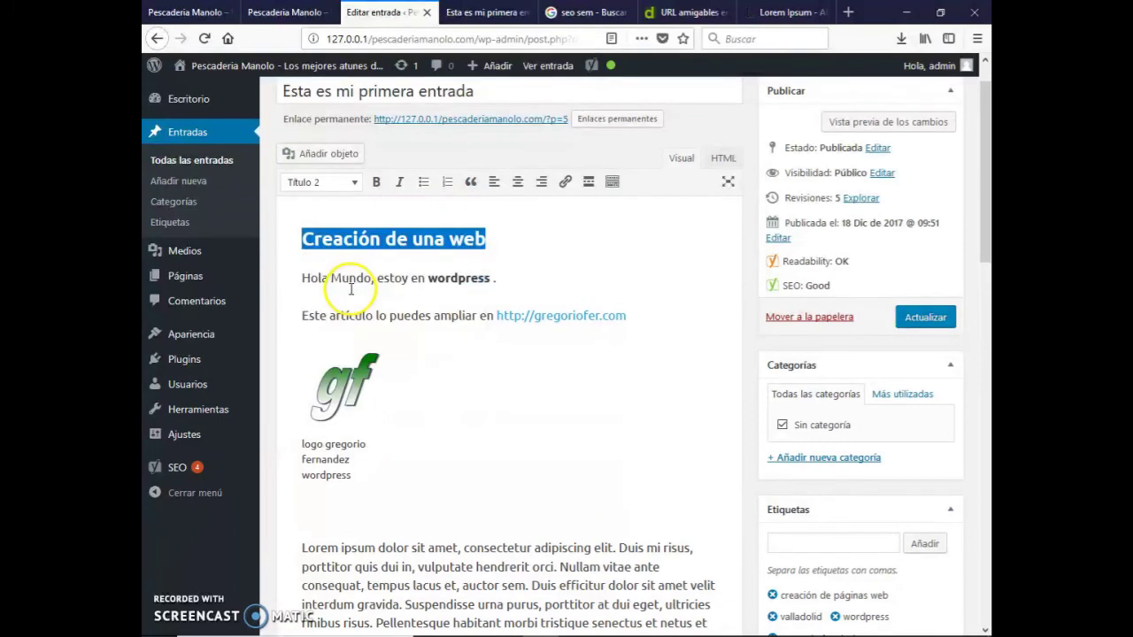
Expand the good results in the readability analysis and highlight the remaining problem about transition words.
{"action": "scroll", "coordinate": [758, 430], "scroll_direction": "down", "scroll_amount": 15}
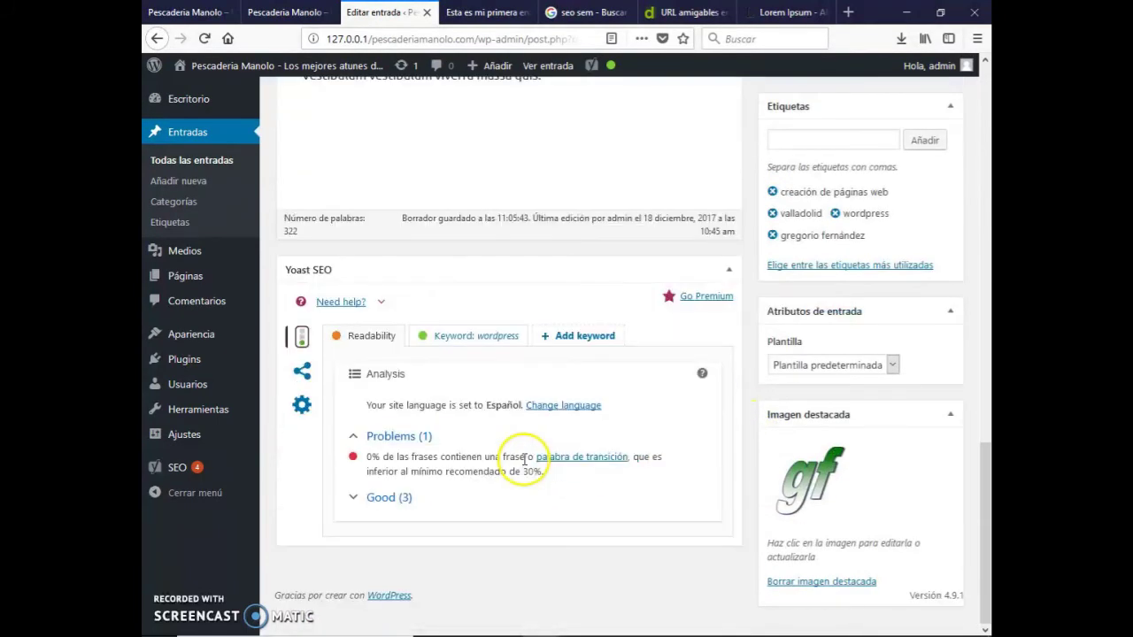
{"action": "left_click", "coordinate": [365, 497]}
{"action": "scroll", "coordinate": [472, 506], "scroll_direction": "down", "scroll_amount": 2}
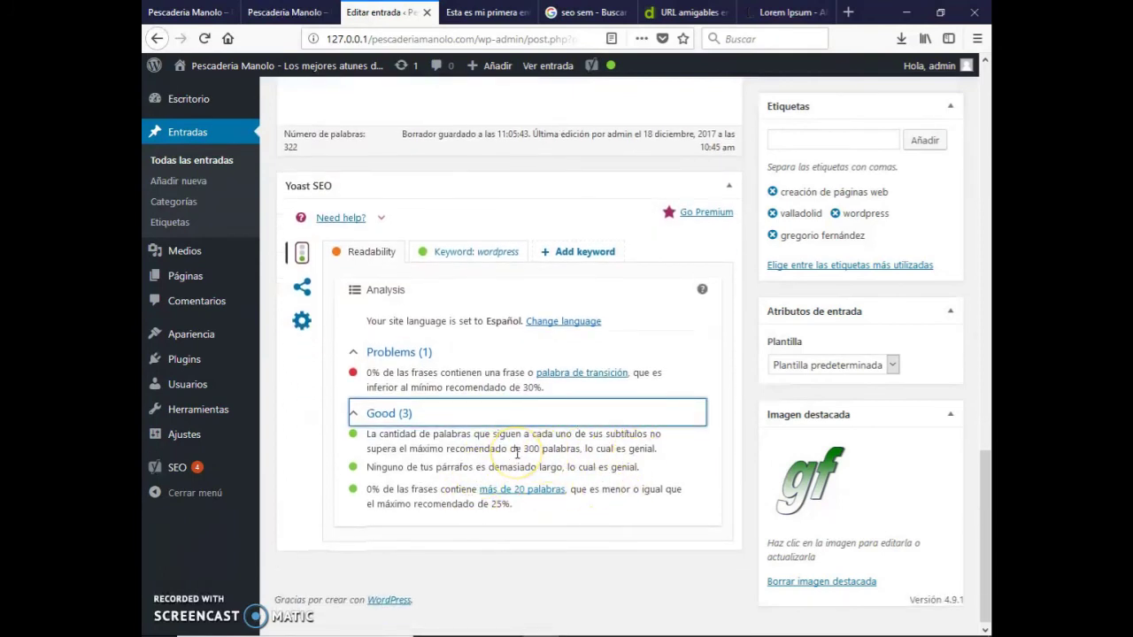
{"action": "left_click", "coordinate": [375, 368]}
{"action": "left_click_drag", "start_coordinate": [375, 368], "coordinate": [631, 384]}
{"action": "left_click_drag", "start_coordinate": [543, 397], "coordinate": [377, 398]}
Open the Yoast help article on transition words, check back on the post editor, and return to the article.
{"action": "left_click", "coordinate": [547, 381]}
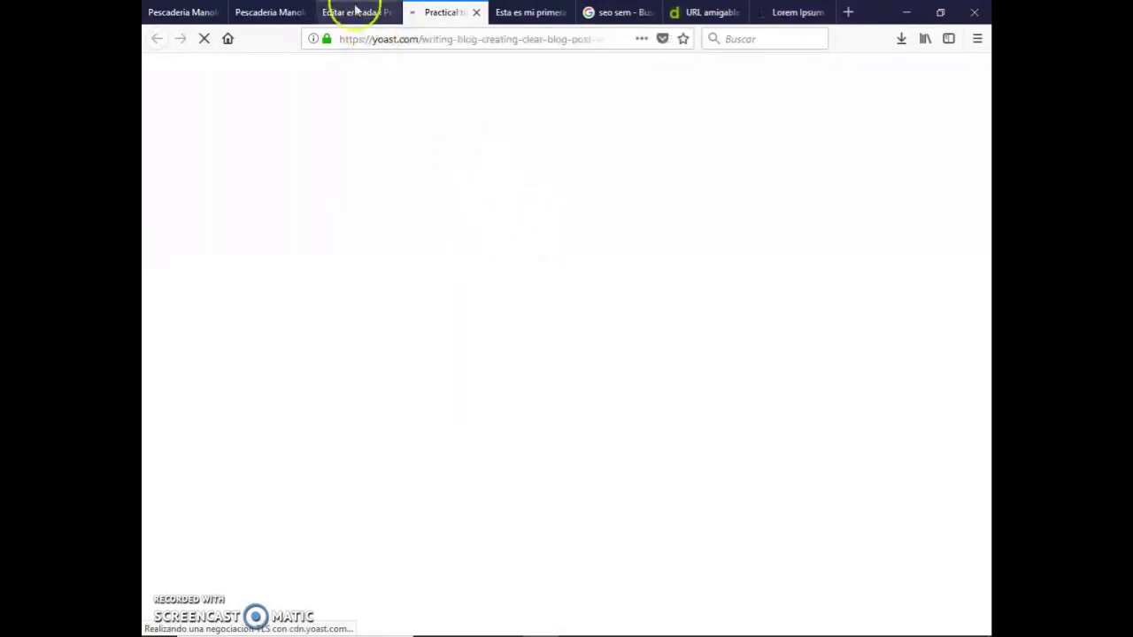
{"action": "left_click", "coordinate": [361, 13]}
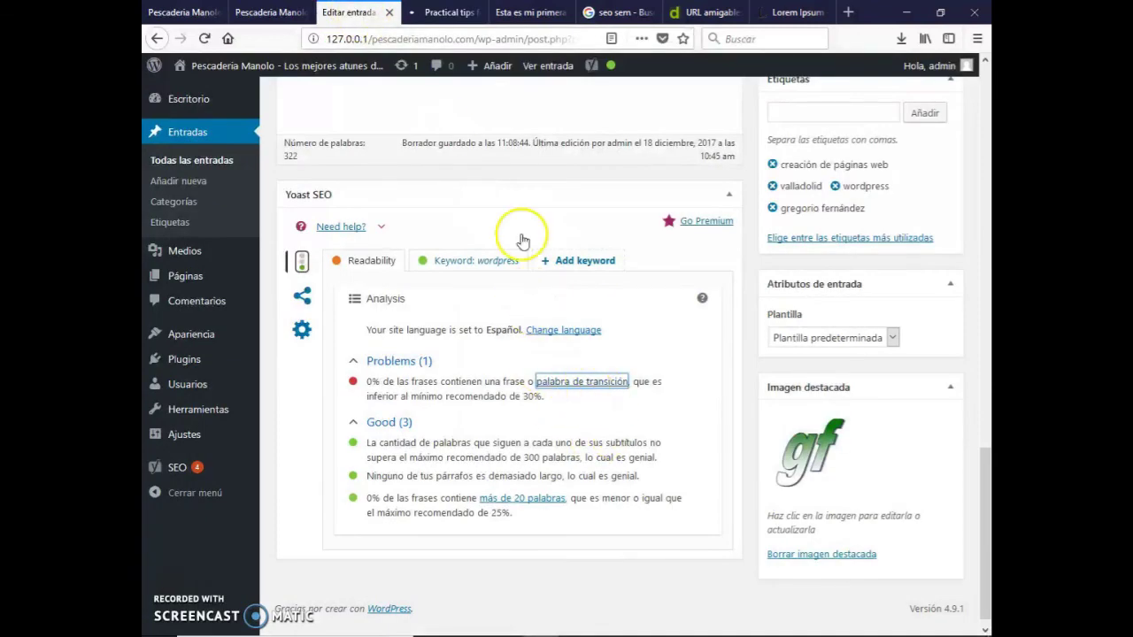
{"action": "left_click", "coordinate": [440, 13]}
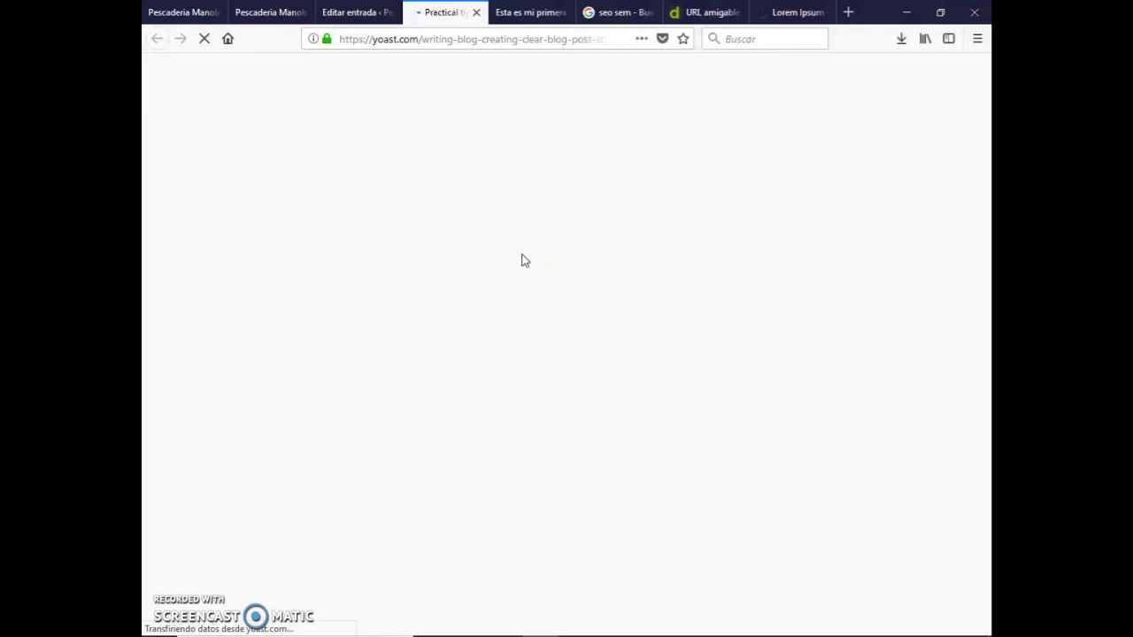
{"action": "left_click", "coordinate": [510, 264]}
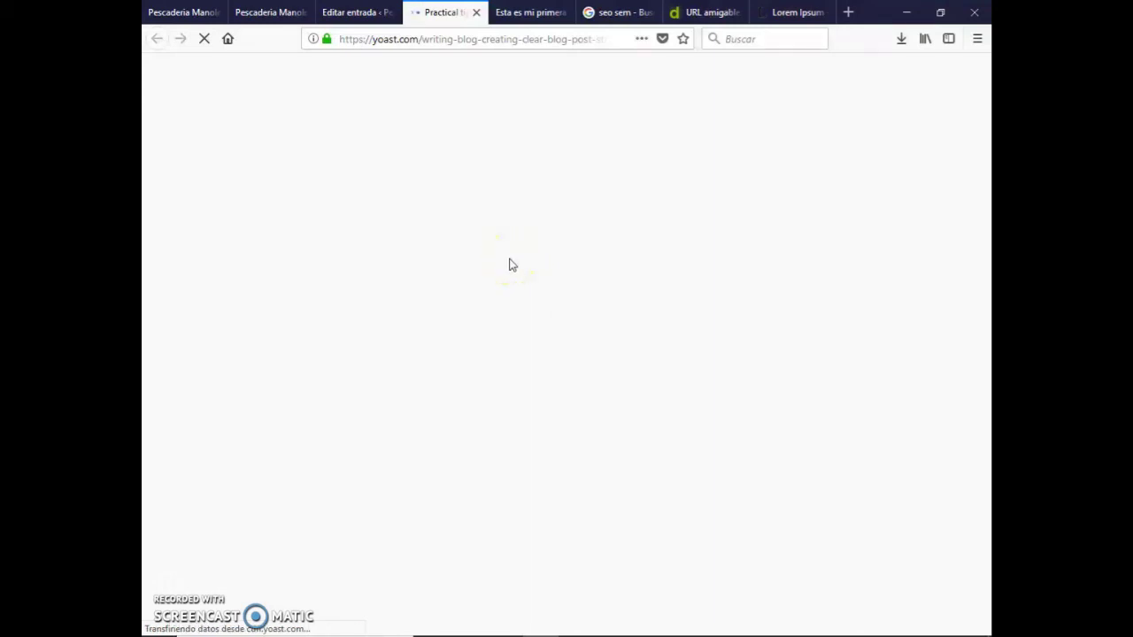